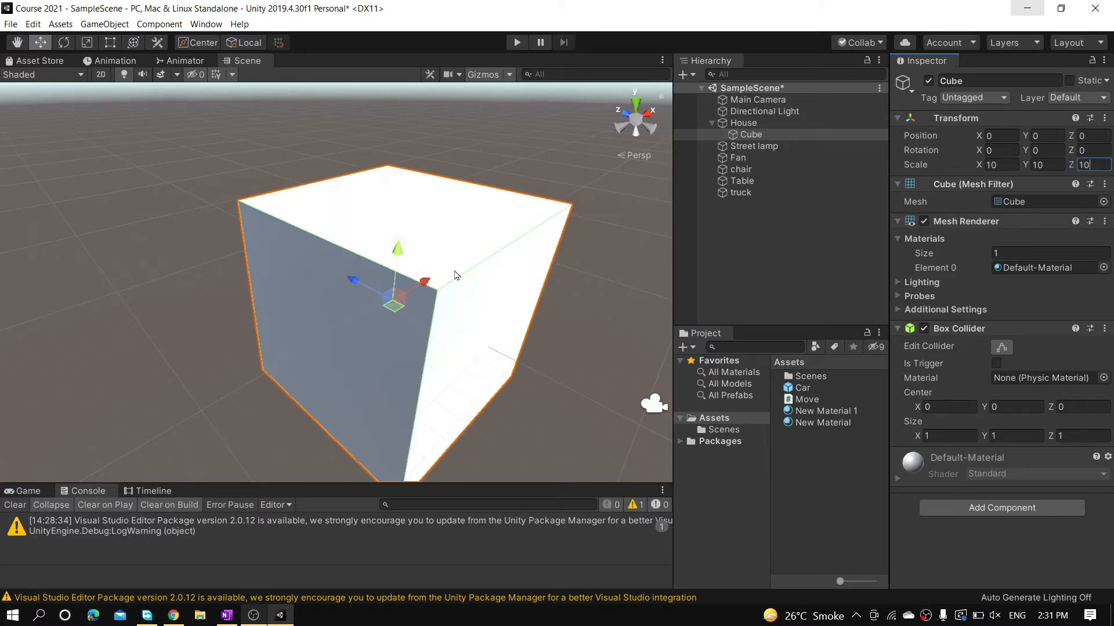
Try resizing the cube along individual axes with the Scale tool, and undo the changes.
text(e)
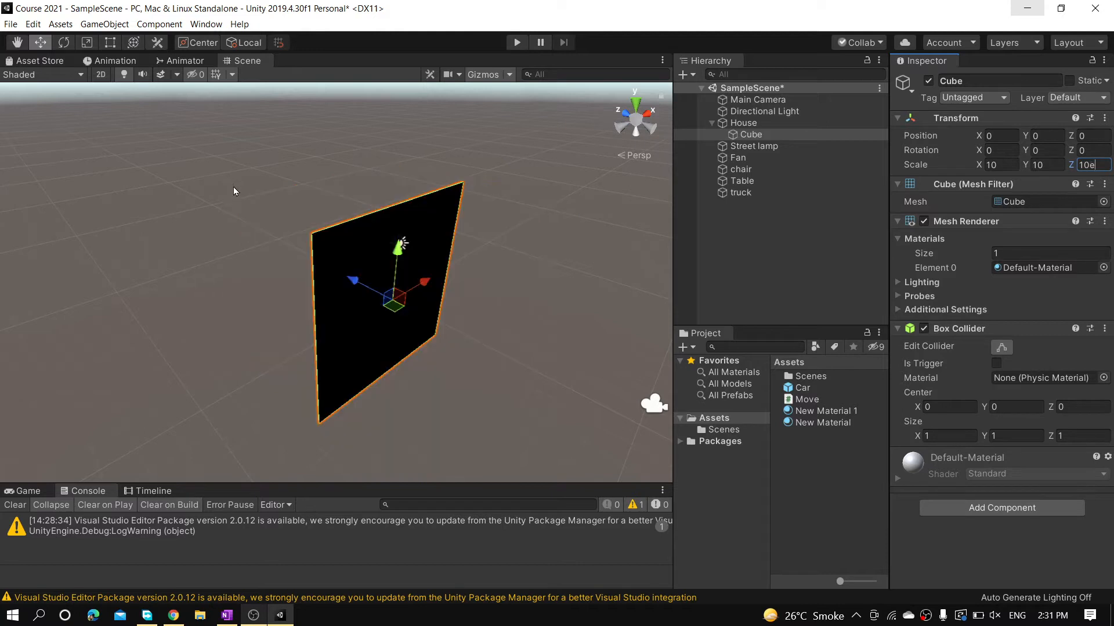
key(BackSpace)
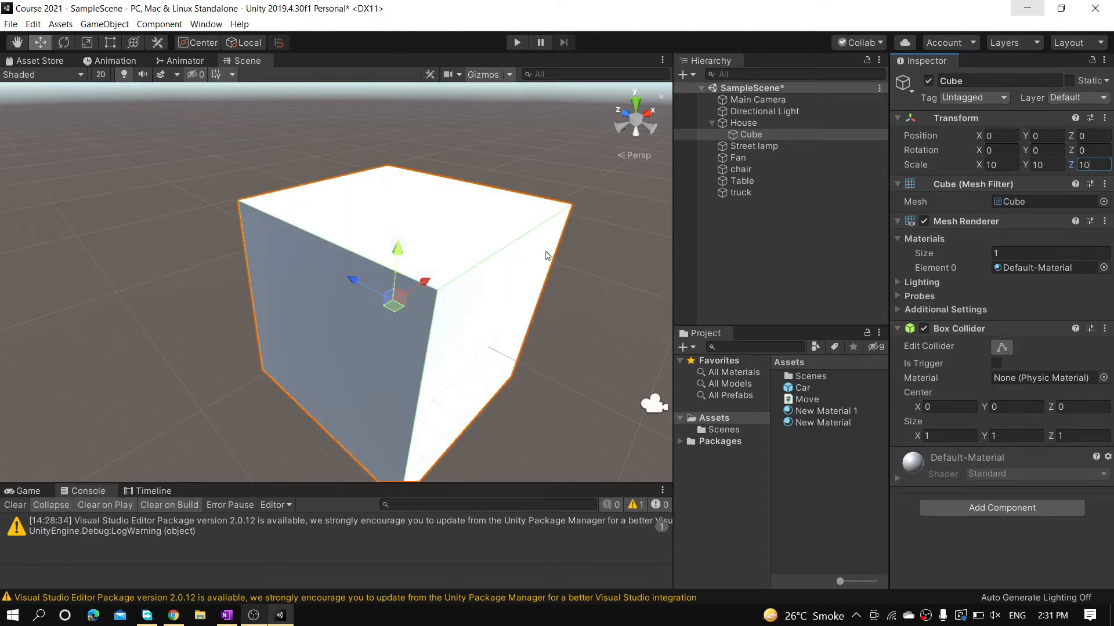
click(478, 284)
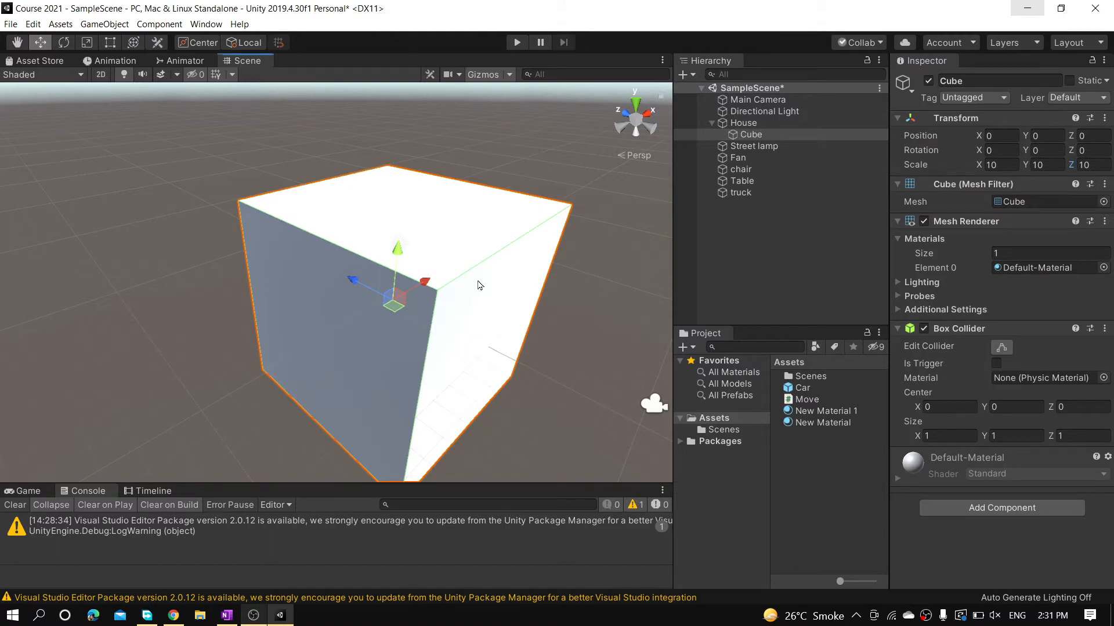
key(e)
key(r)
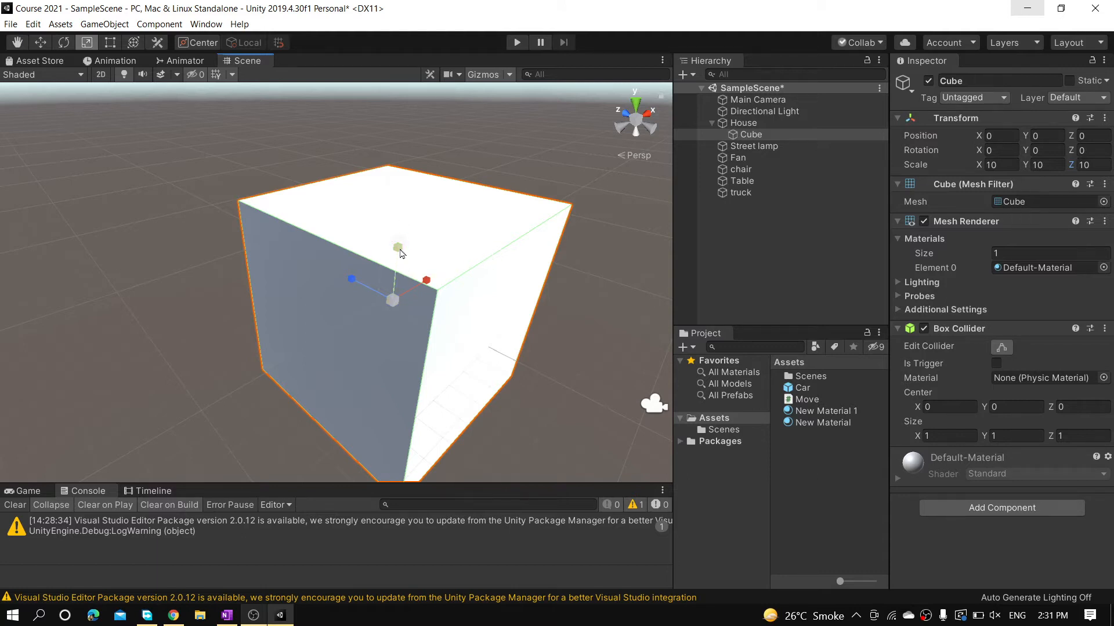
drag(400, 250, 400, 250)
mouse_move(400, 252)
mouse_down()
mouse_move(399, 232)
mouse_move(401, 245)
mouse_up()
key(ctrl+z)
drag(421, 281, 342, 277)
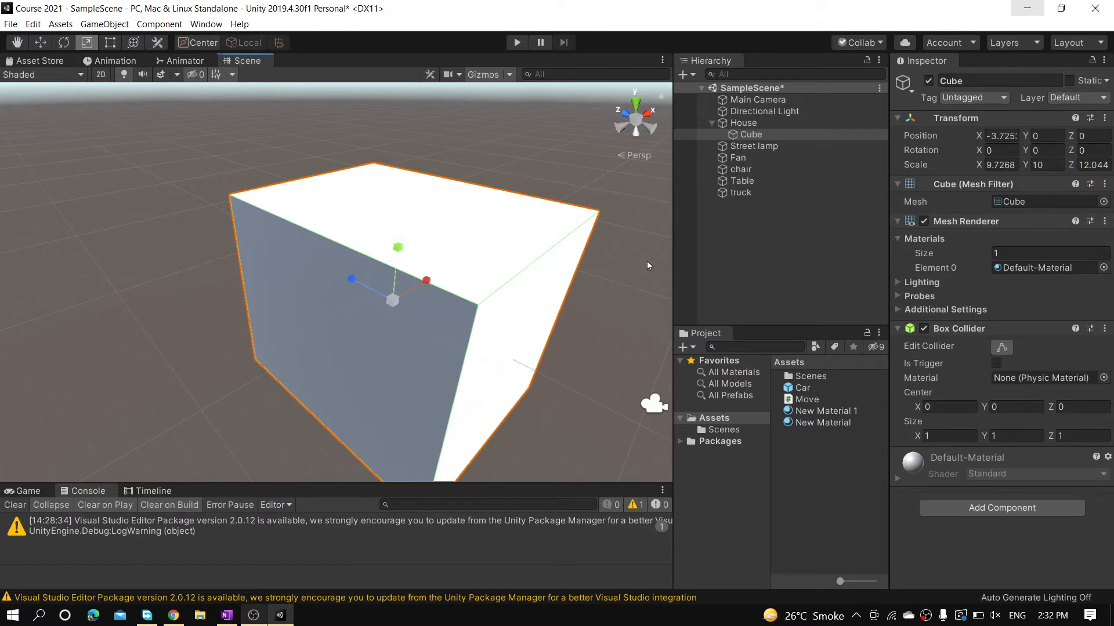
key(ctrl+z)
key(ctrl+z)
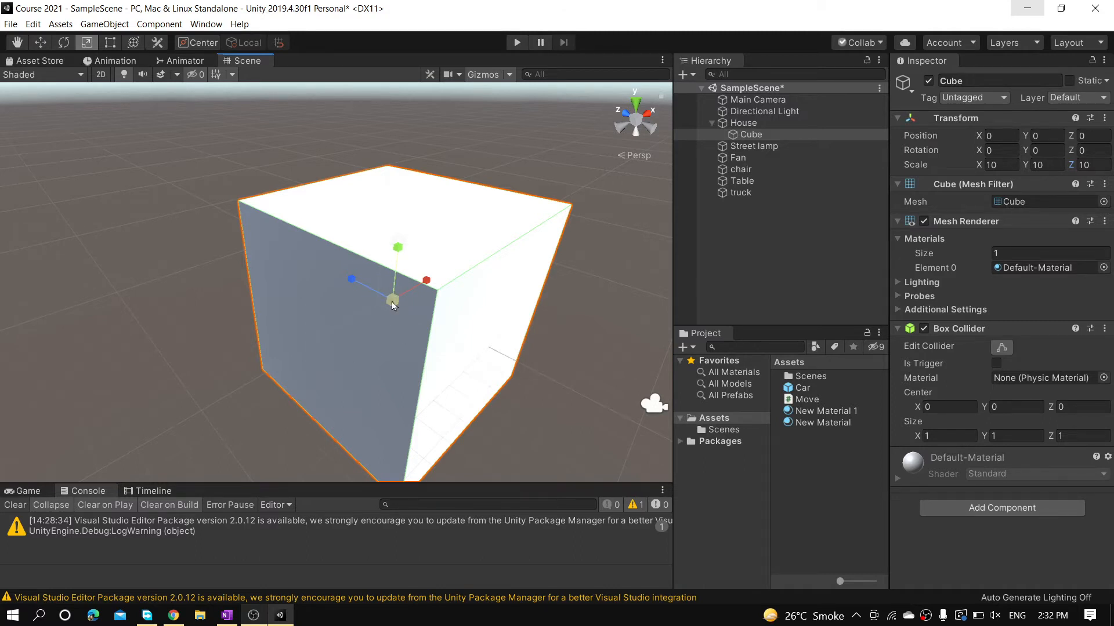
Try scaling the cube uniformly on all axes, and undo the change.
mouse_move(392, 302)
mouse_down()
mouse_move(392, 251)
mouse_move(392, 306)
mouse_up()
scroll(542, 253, down, 2)
scroll(542, 255, down, 1)
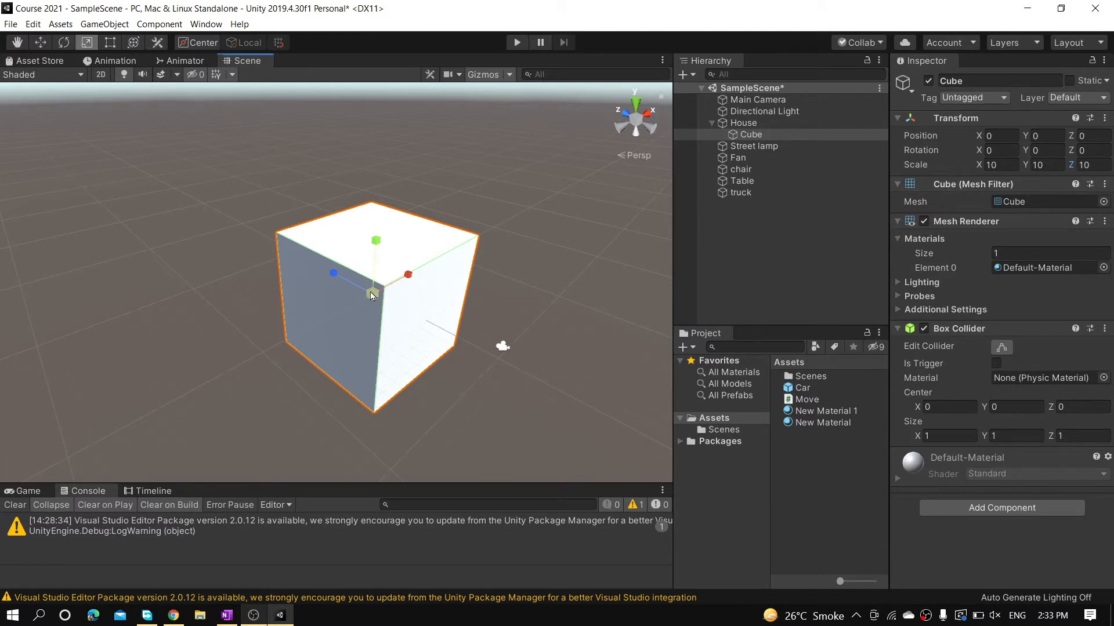
mouse_move(372, 296)
mouse_down()
mouse_move(400, 274)
mouse_move(366, 318)
mouse_move(372, 257)
mouse_move(372, 297)
mouse_move(371, 262)
mouse_move(371, 290)
mouse_move(372, 279)
mouse_up()
key(ctrl+z)
Examine the cube from different sides, heights and distances in the 3D scene.
key(alt)
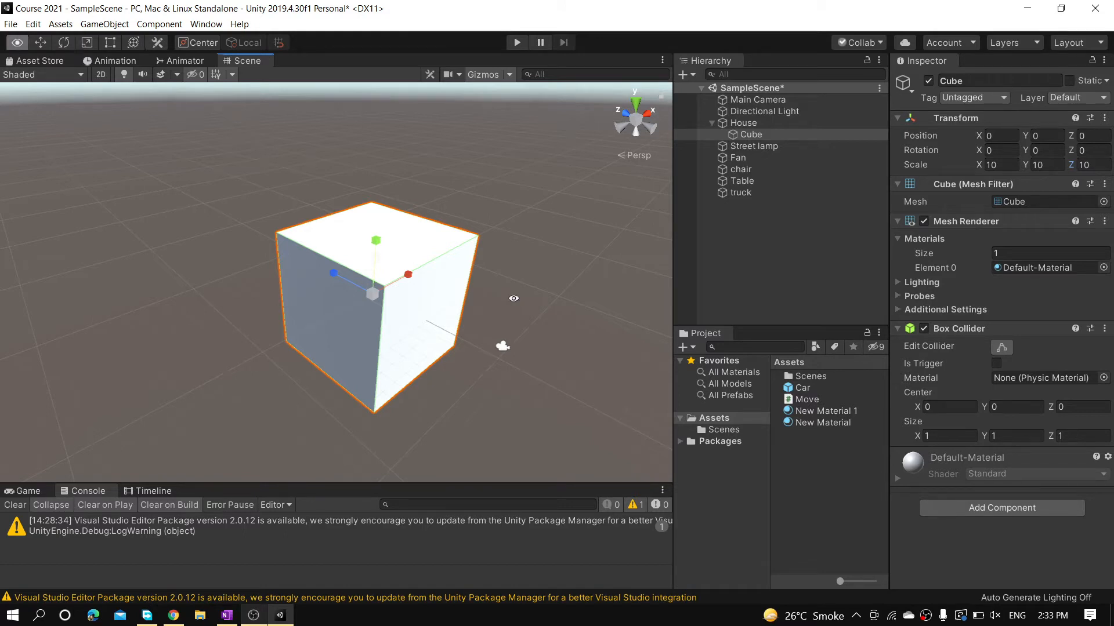
alt+drag(513, 298, 154, 274)
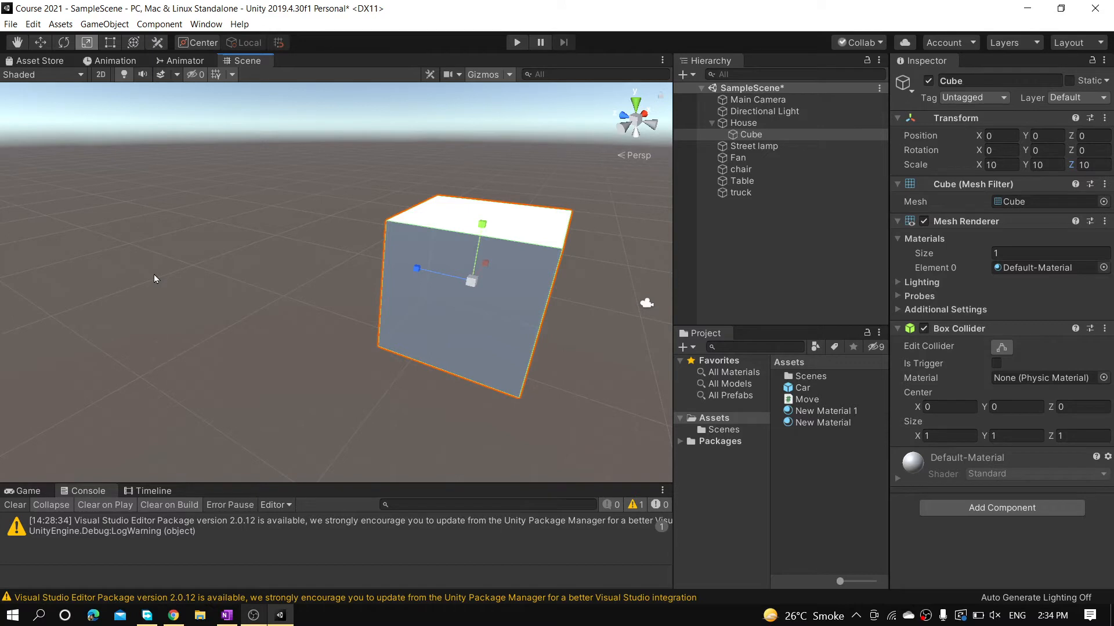
right_drag(154, 274, 582, 265)
scroll(600, 230, down, 2)
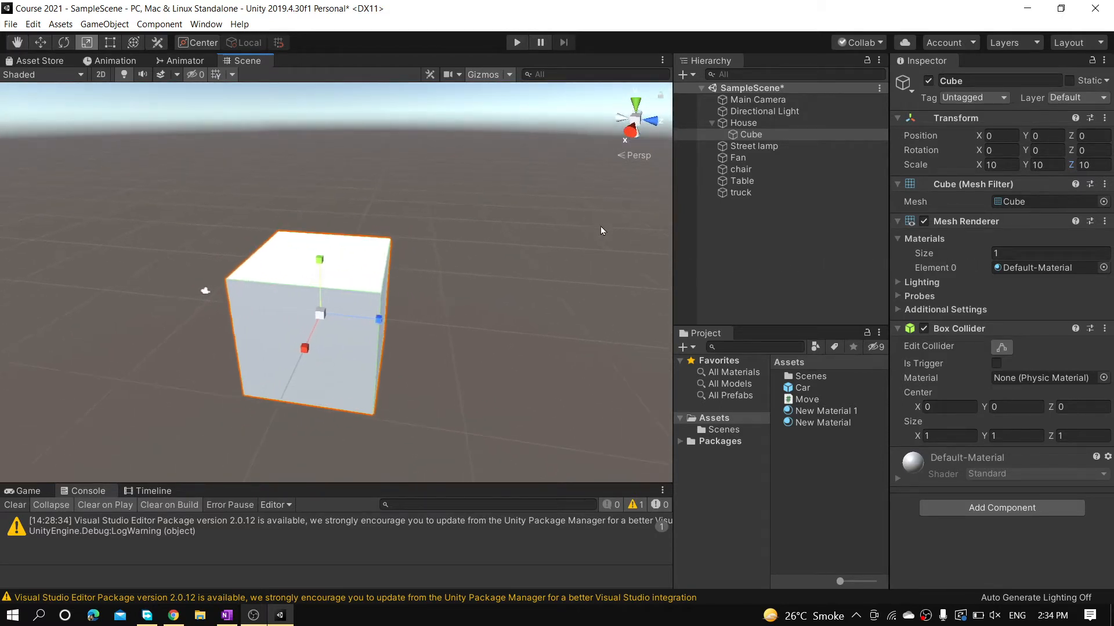
scroll(601, 231, up, 2)
scroll(600, 230, down, 2)
scroll(600, 231, down, 5)
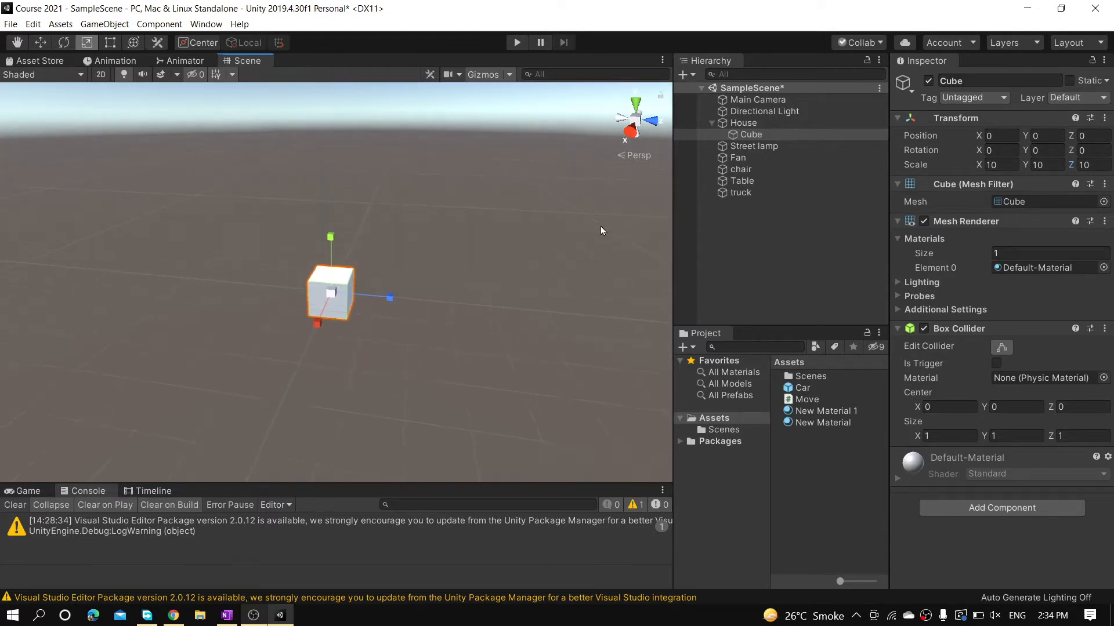
right_drag(524, 201, 972, 219)
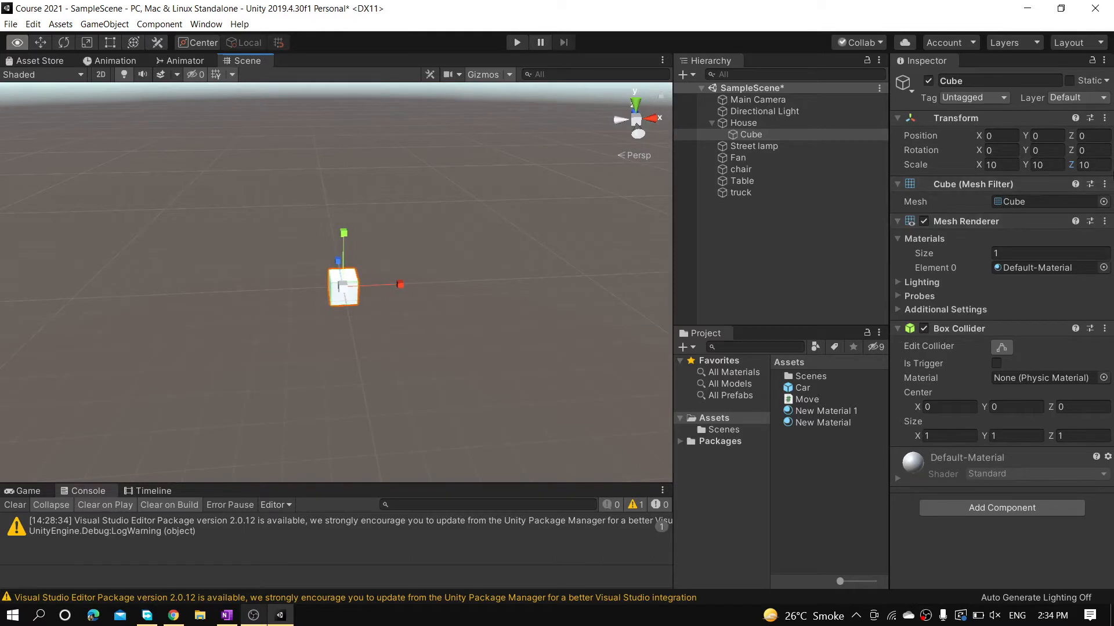
alt+drag(273, 226, 304, 196)
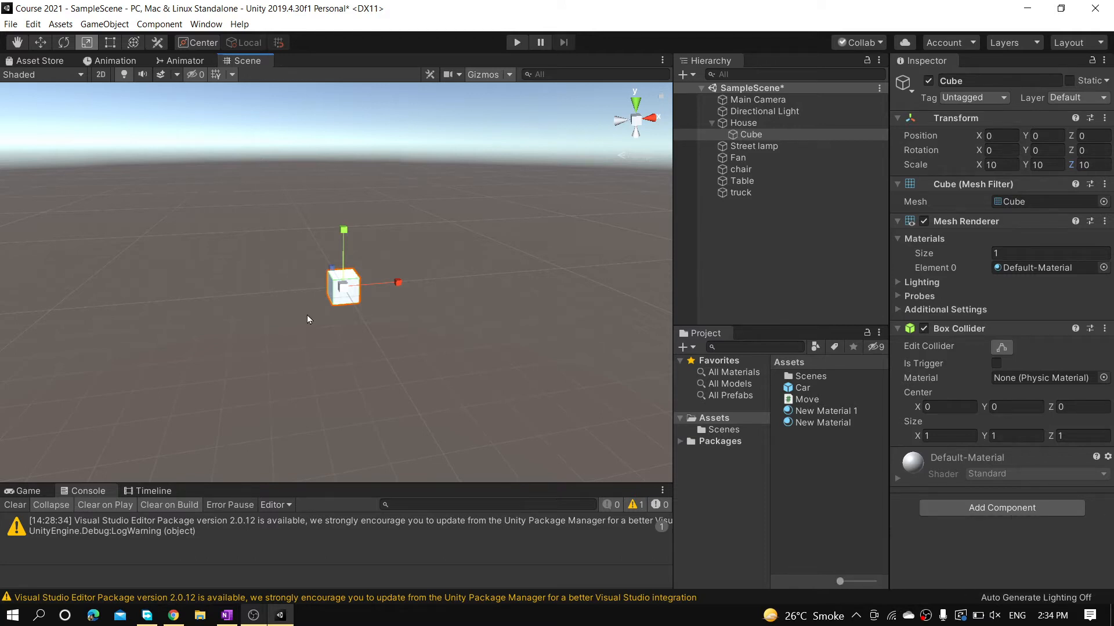
middle_drag(307, 319, 248, 300)
scroll(300, 319, up, 6)
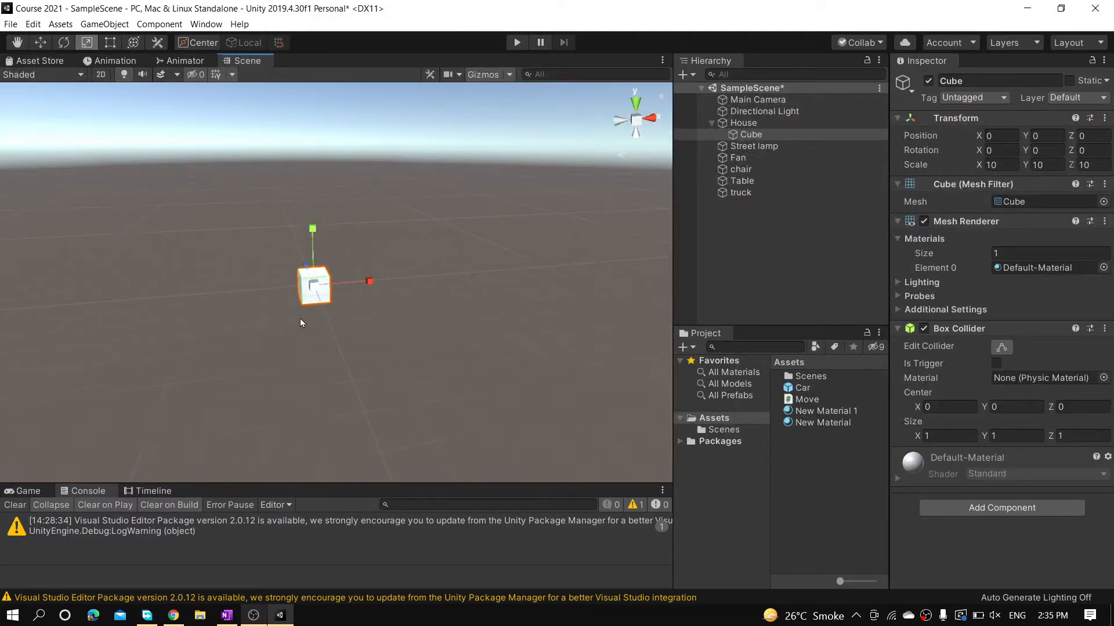
scroll(300, 323, up, 2)
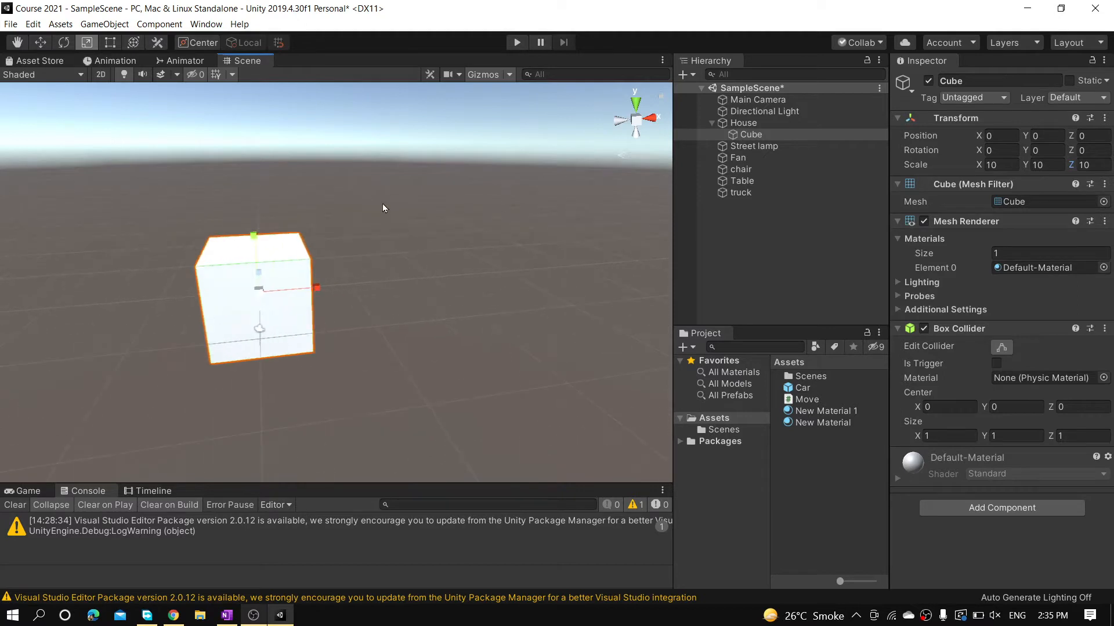
right_drag(440, 248, 342, 309)
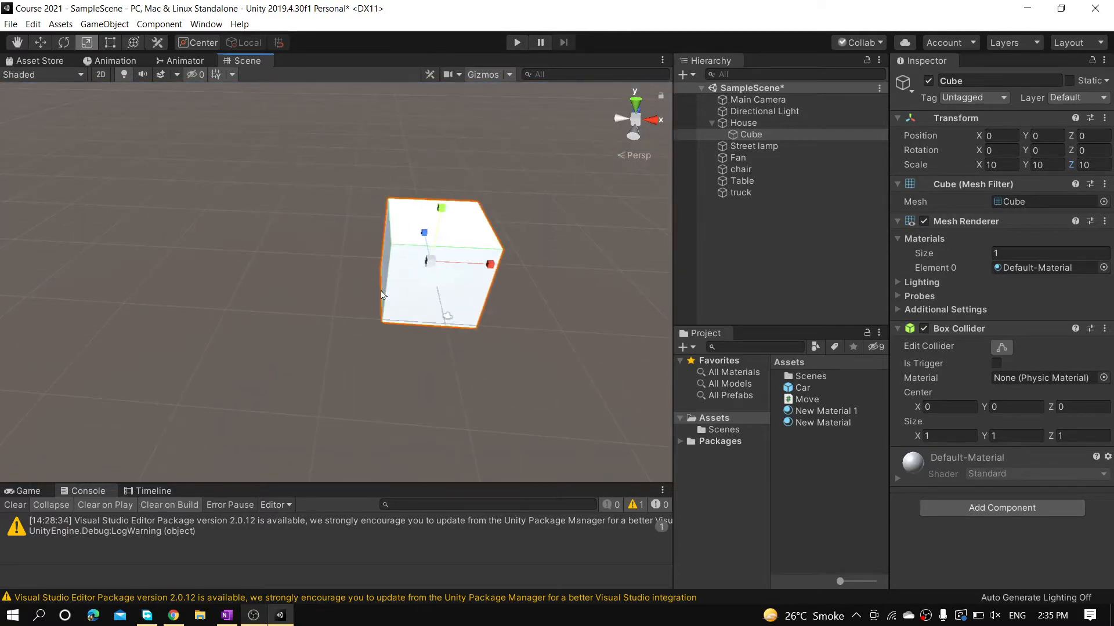
middle_drag(351, 308, 223, 313)
click(503, 344)
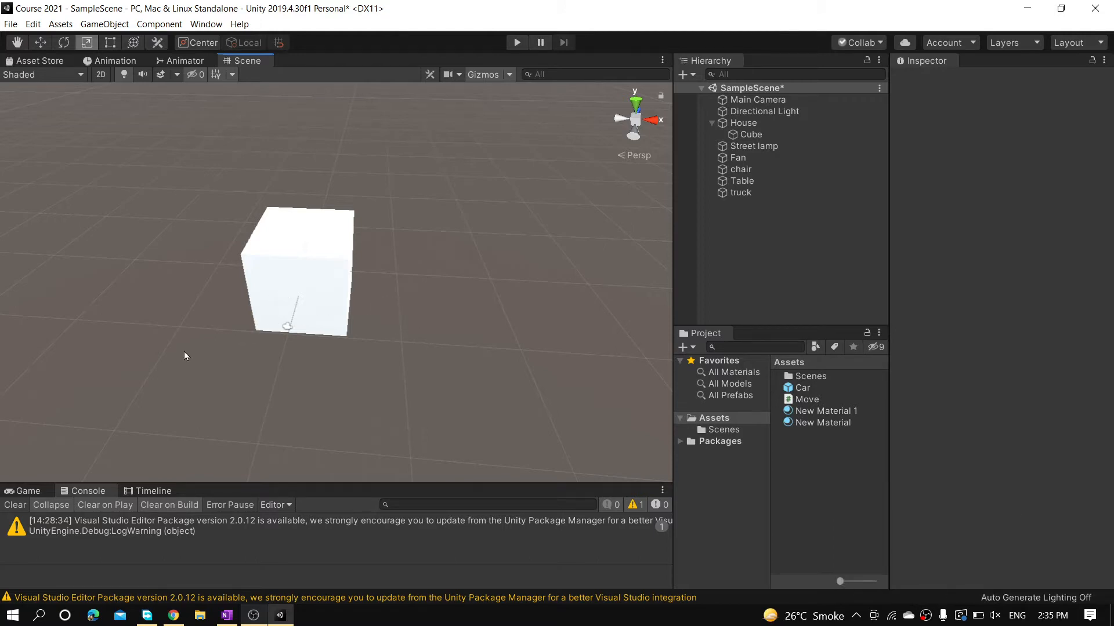
key(alt)
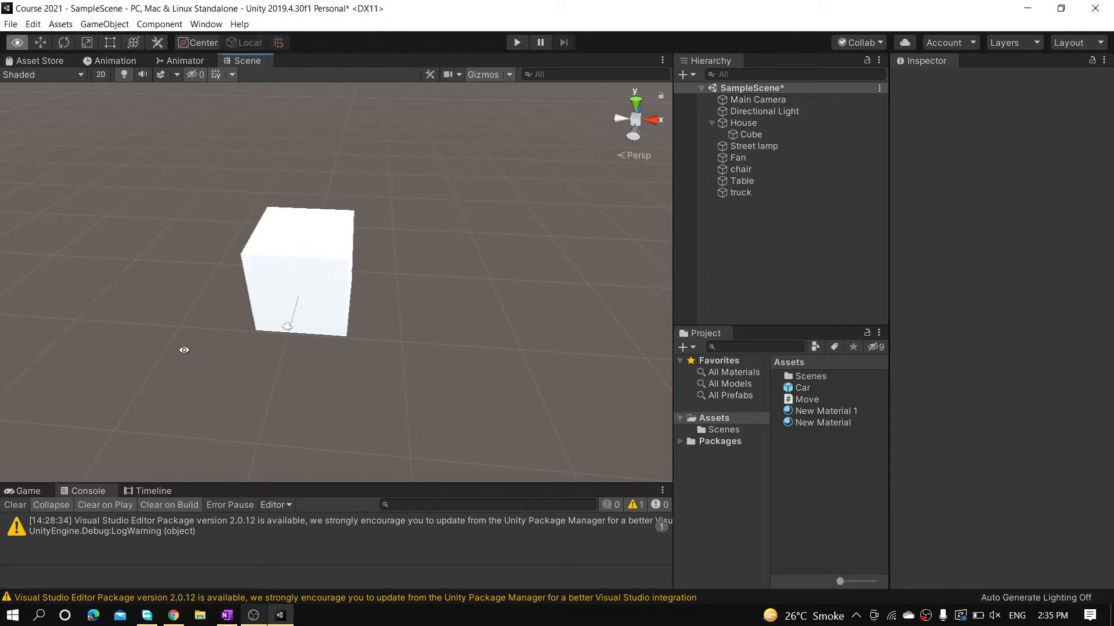
alt+drag(184, 350, 167, 137)
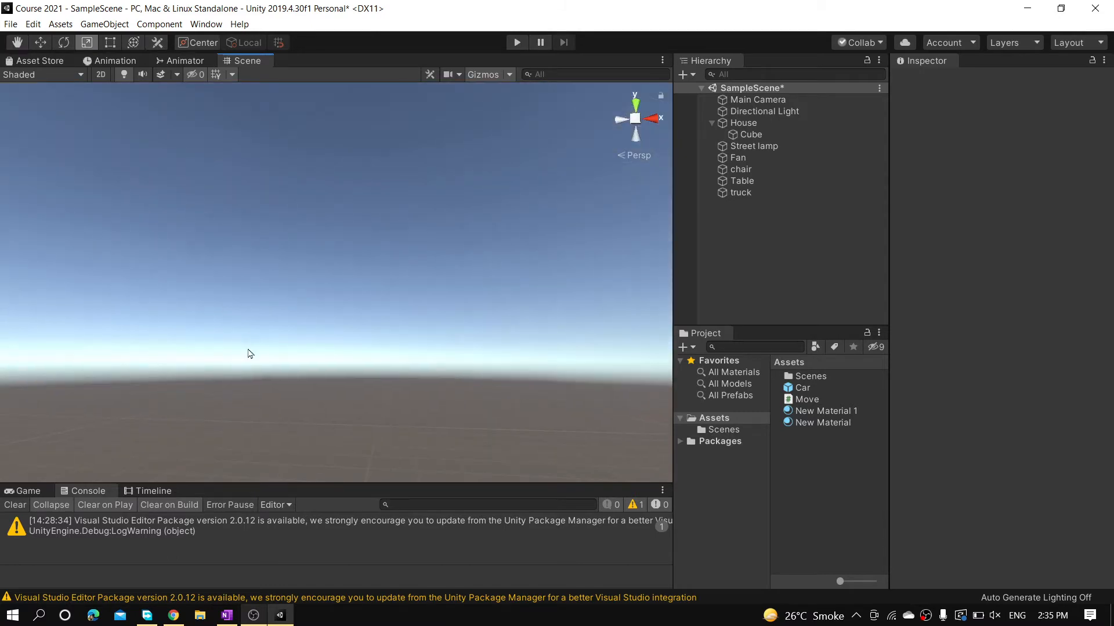
key(alt)
alt+drag(313, 331, 385, 426)
scroll(377, 428, down, 5)
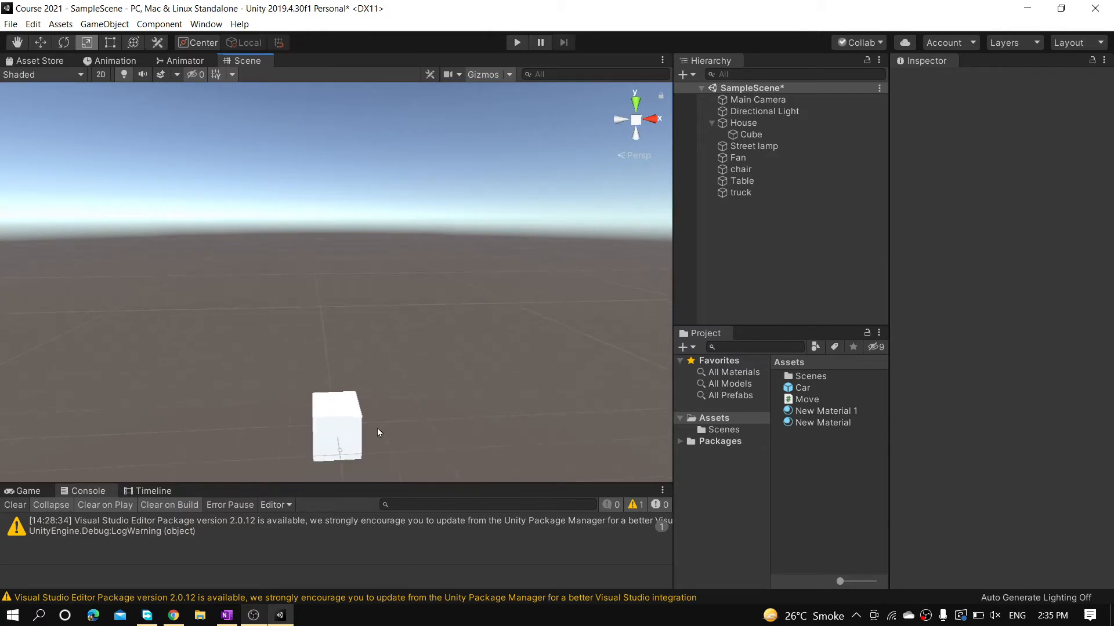
middle_drag(355, 393, 348, 299)
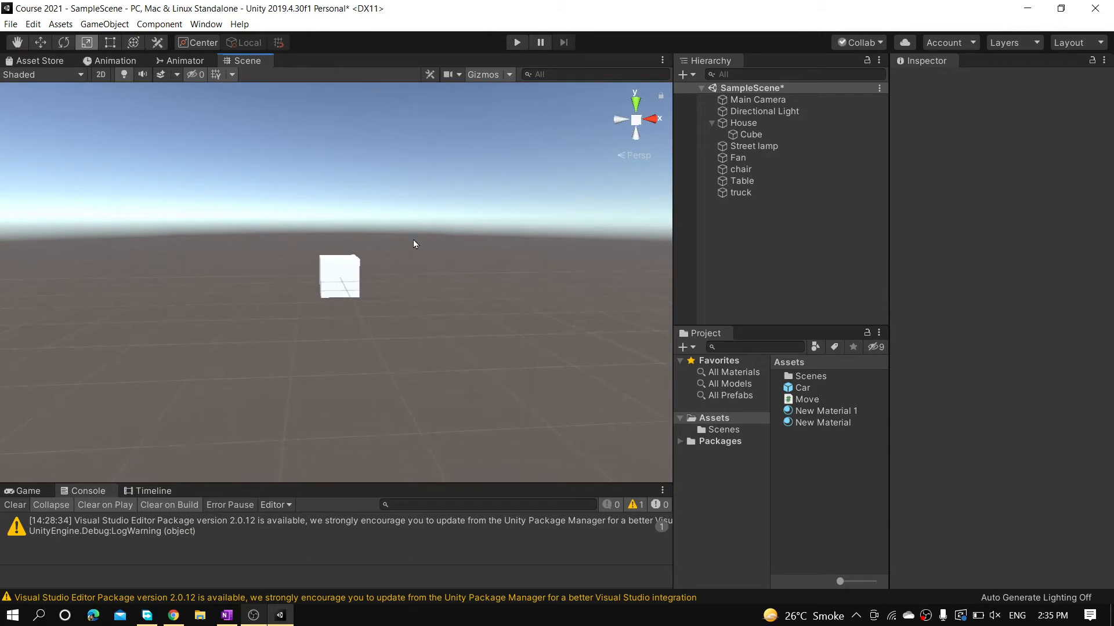
alt+drag(413, 239, 368, 360)
key(r)
scroll(371, 305, up, 4)
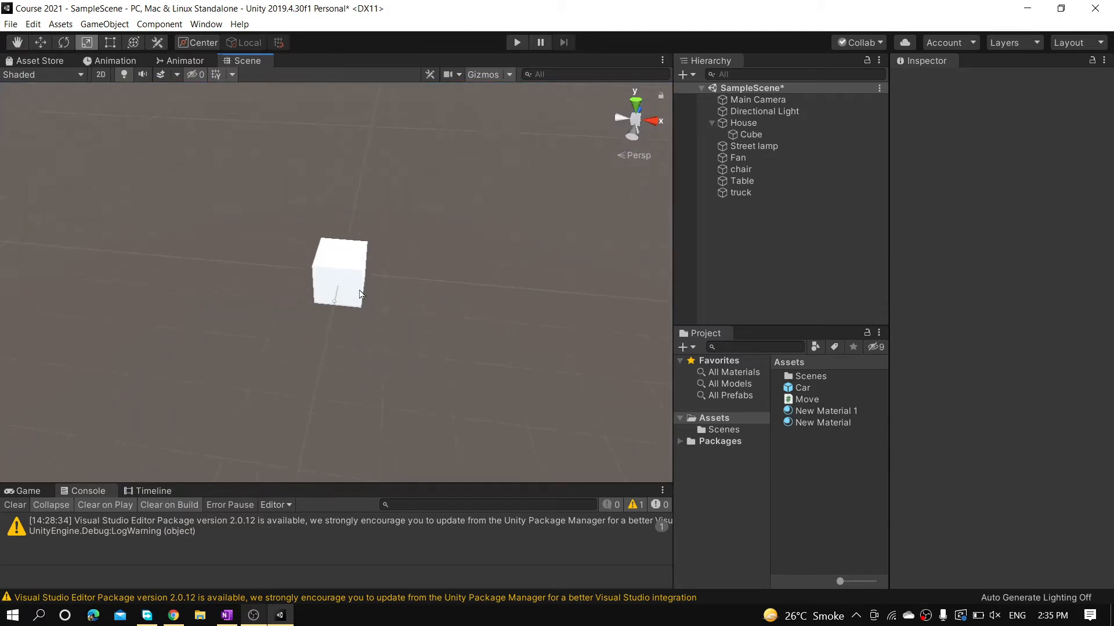
click(333, 310)
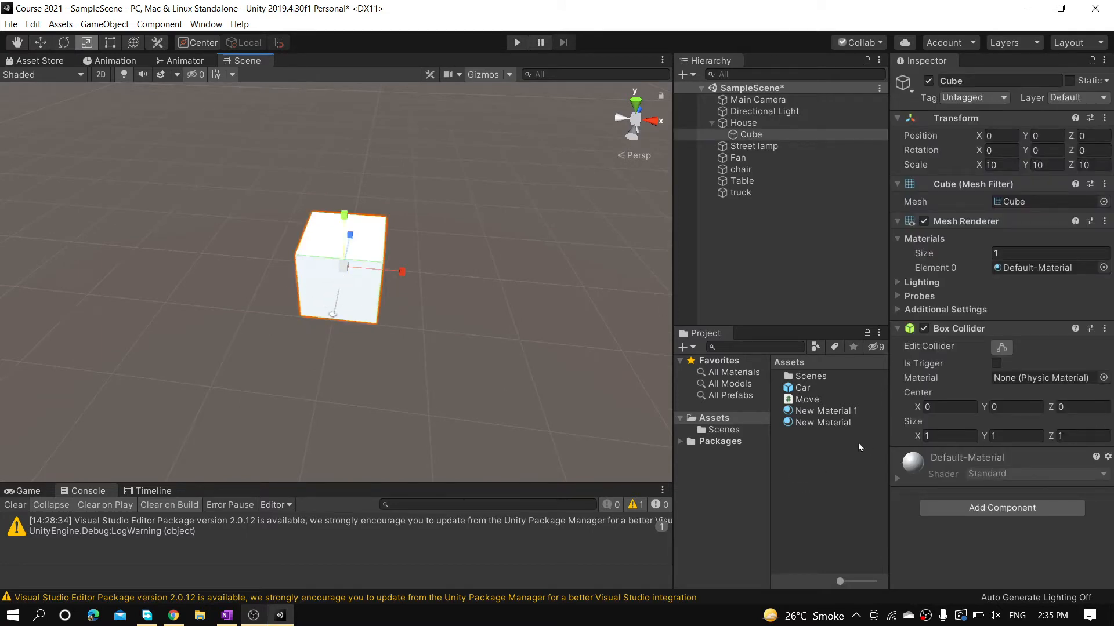
Delete the existing materials New Material 1 and New Material from the project's Assets folder.
click(842, 465)
click(809, 413)
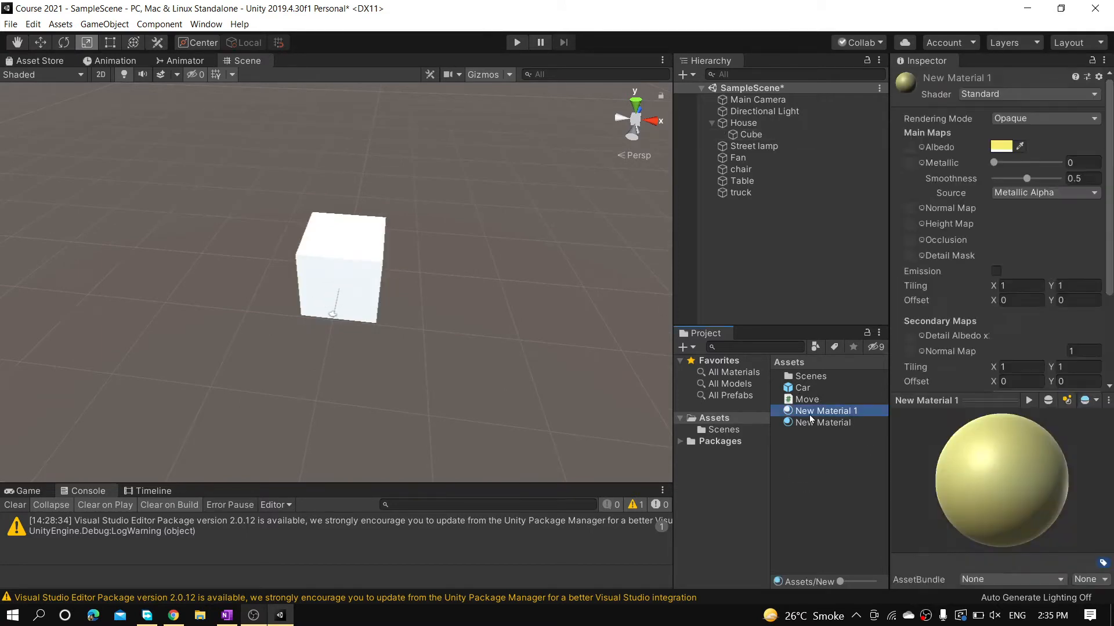
shift+click(812, 423)
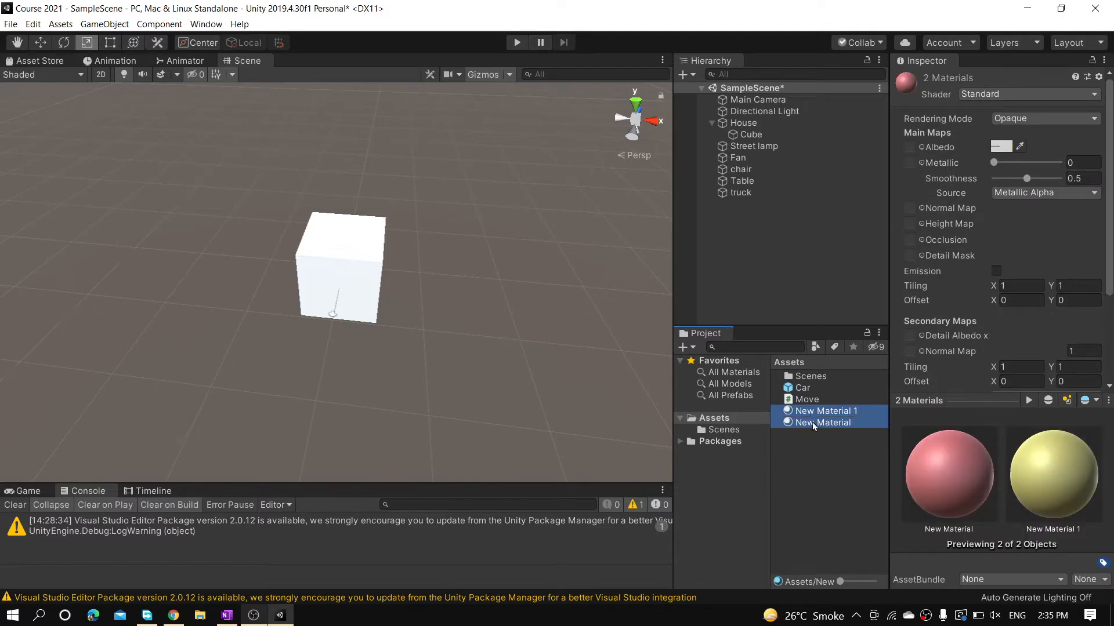
key(Delete)
key(Return)
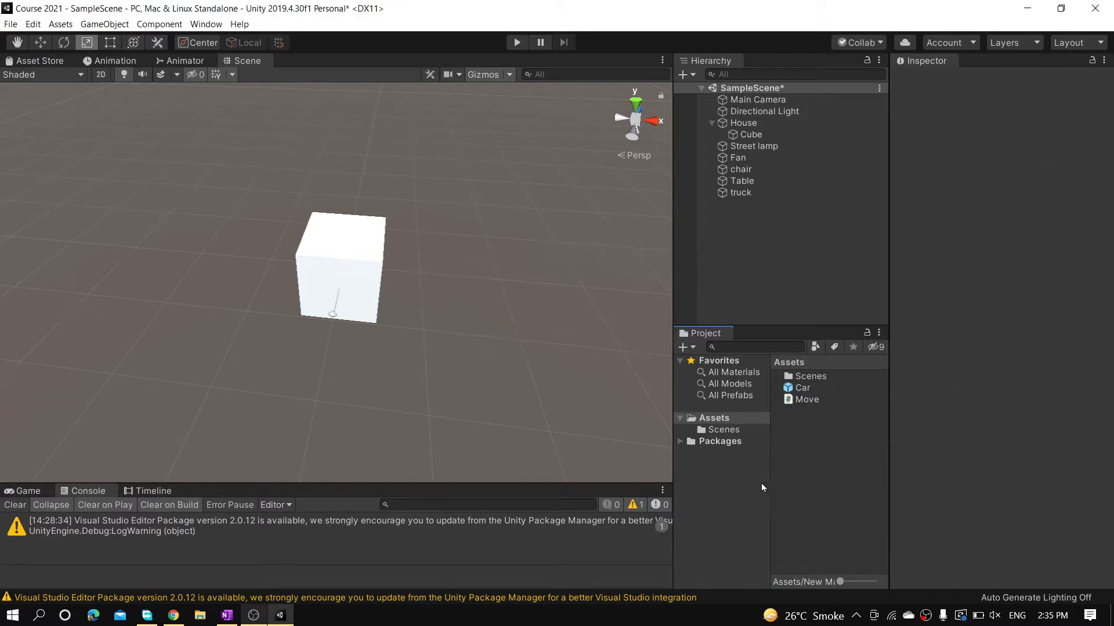
Create a new material named Base in the Assets folder.
right_click(798, 428)
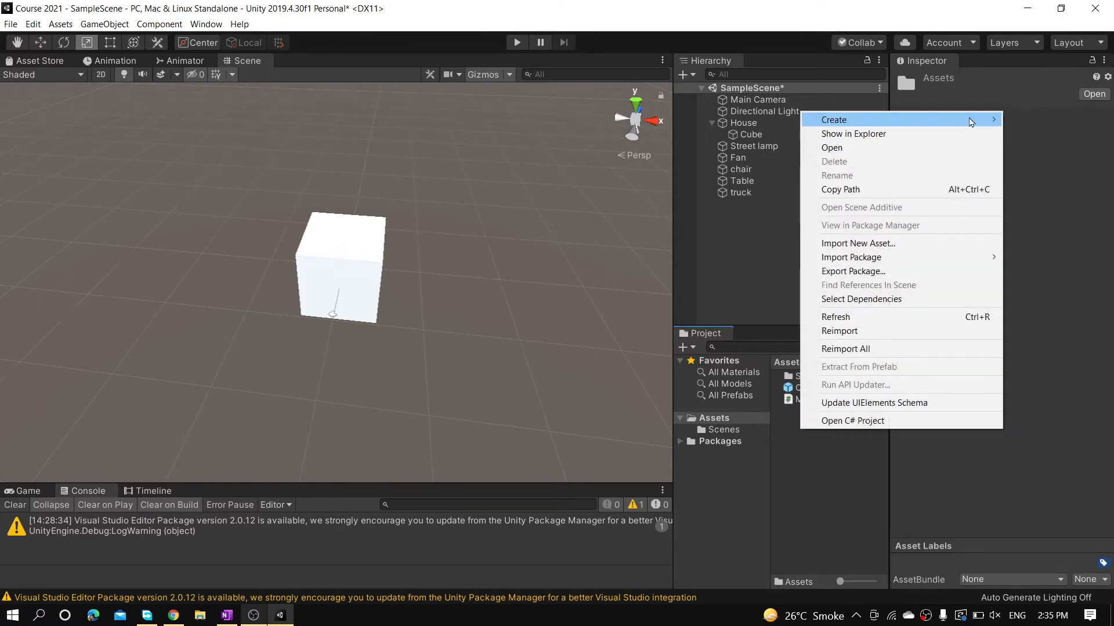
mouse_move(972, 121)
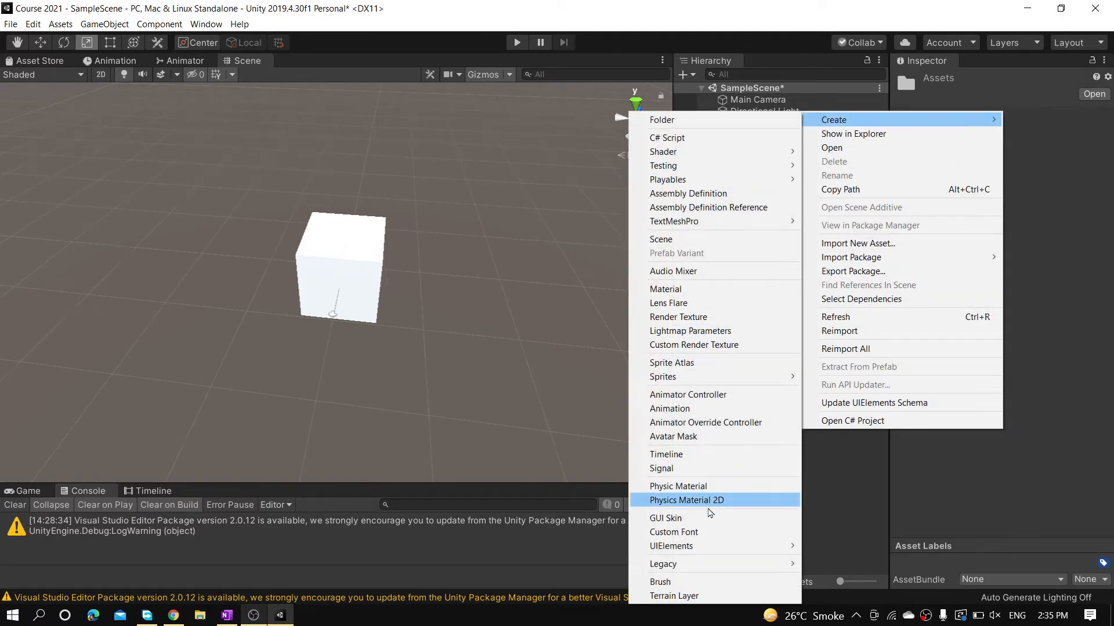
click(684, 289)
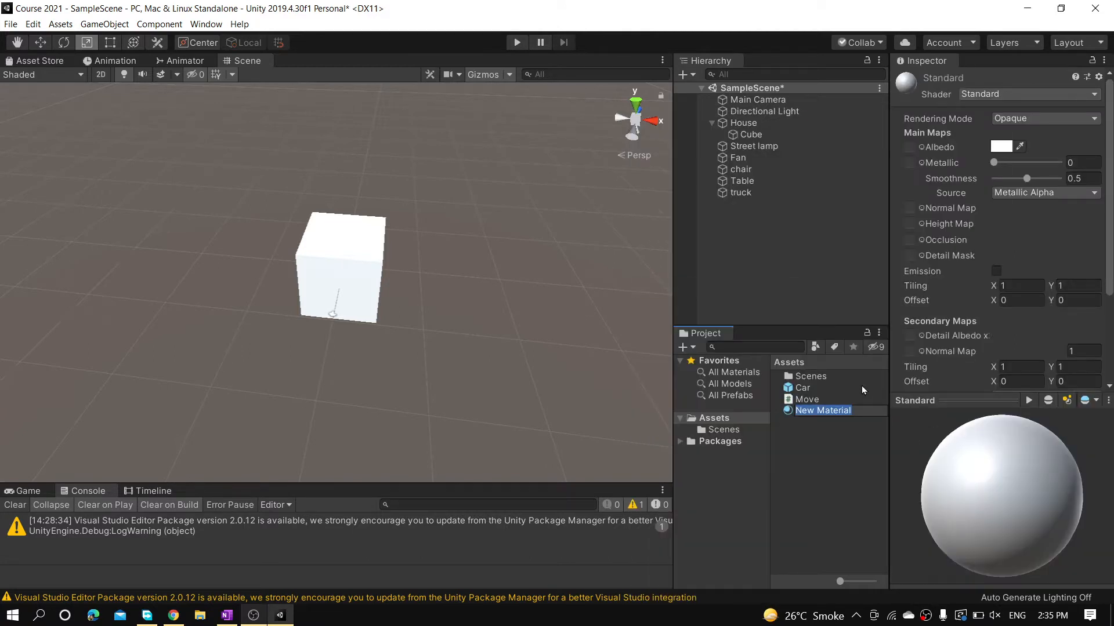
text(Base)
key(Return)
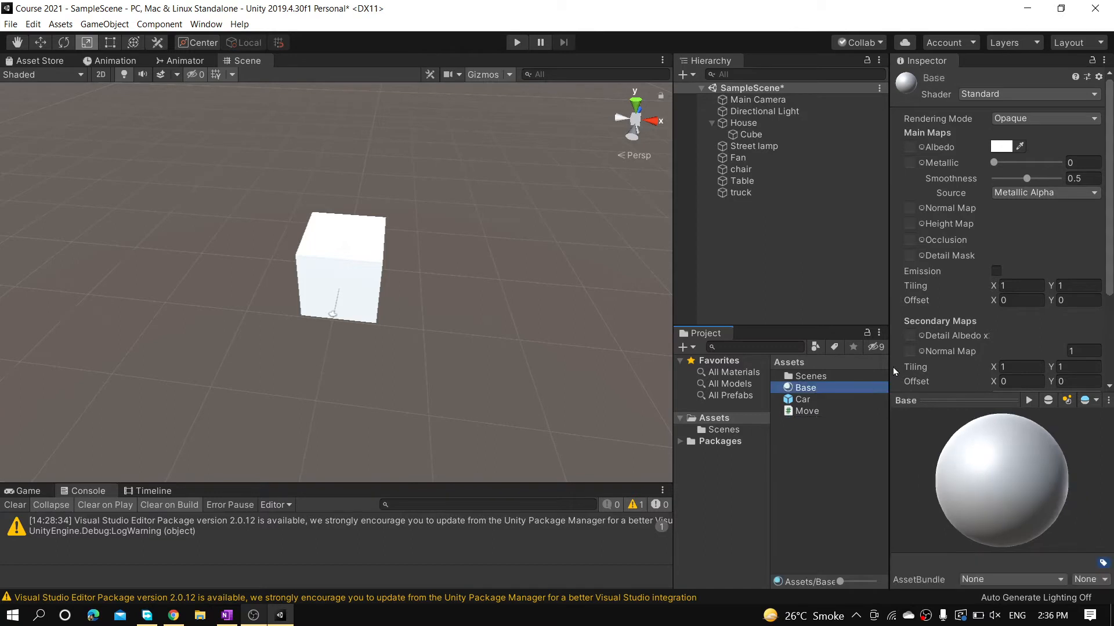
Set the Base material's albedo colour to light yellow, F3EE6D.
click(999, 146)
click(1028, 103)
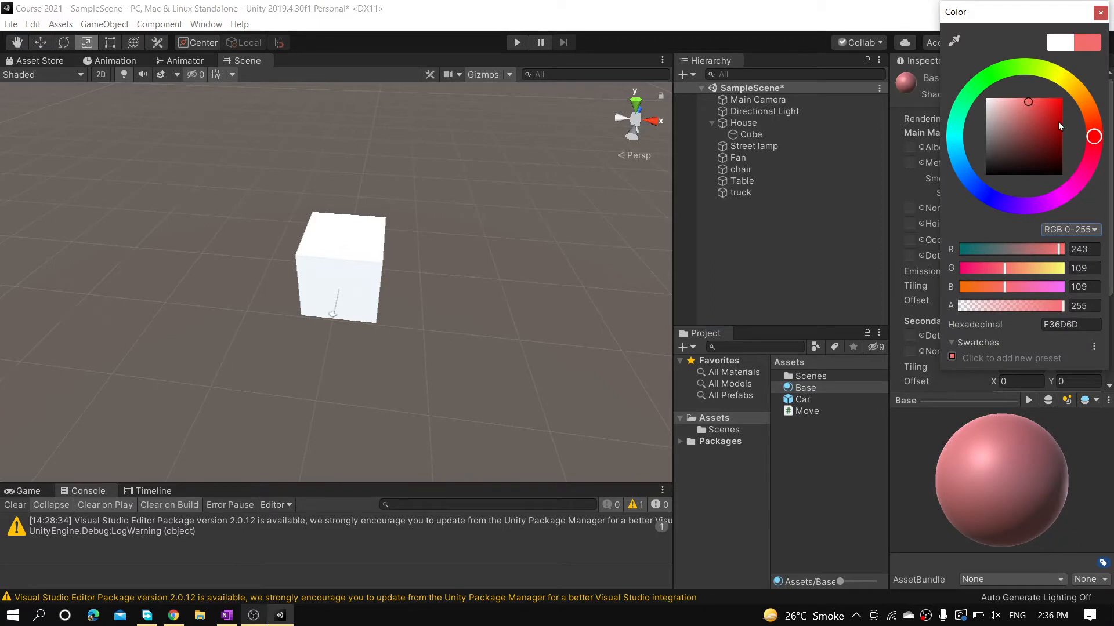
click(1061, 85)
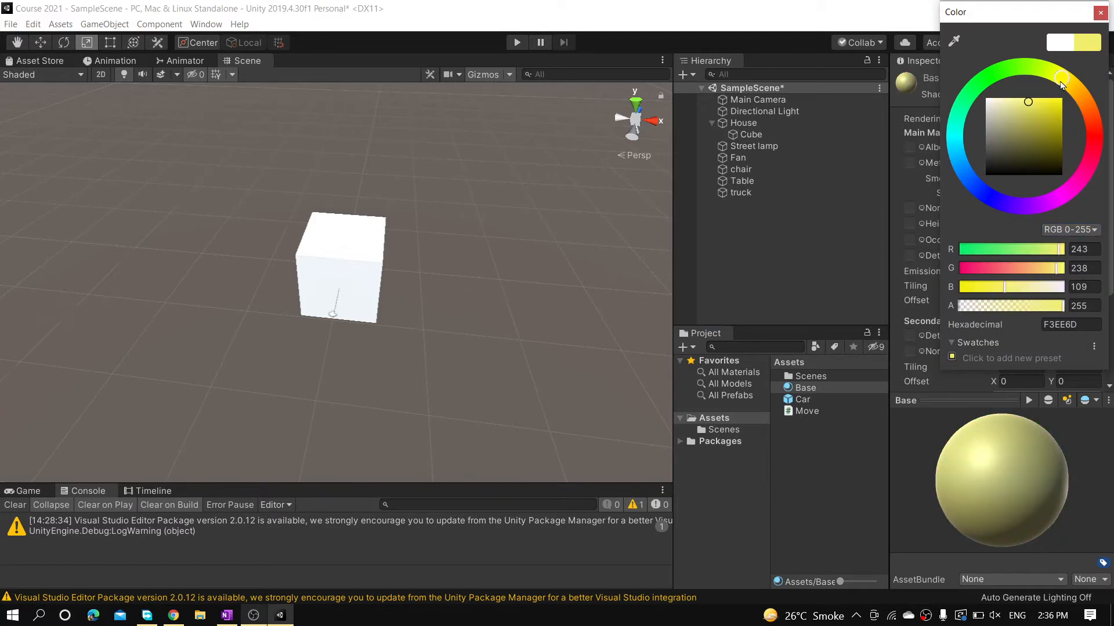
click(1100, 12)
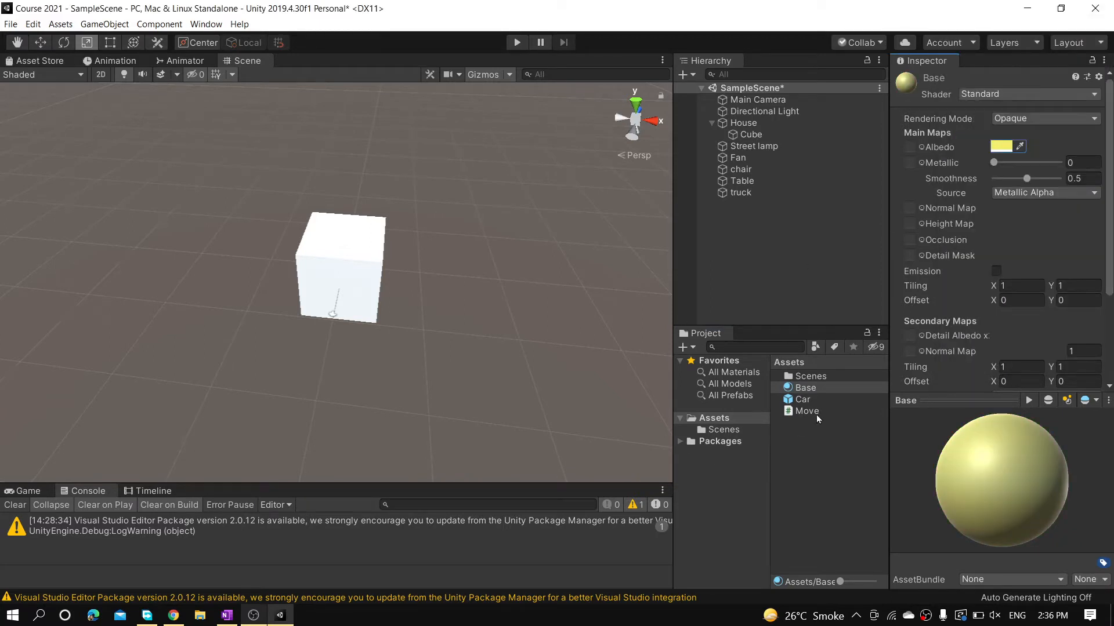
Try applying the Base material to the Cube under House, and undo the assignment.
drag(808, 387, 770, 137)
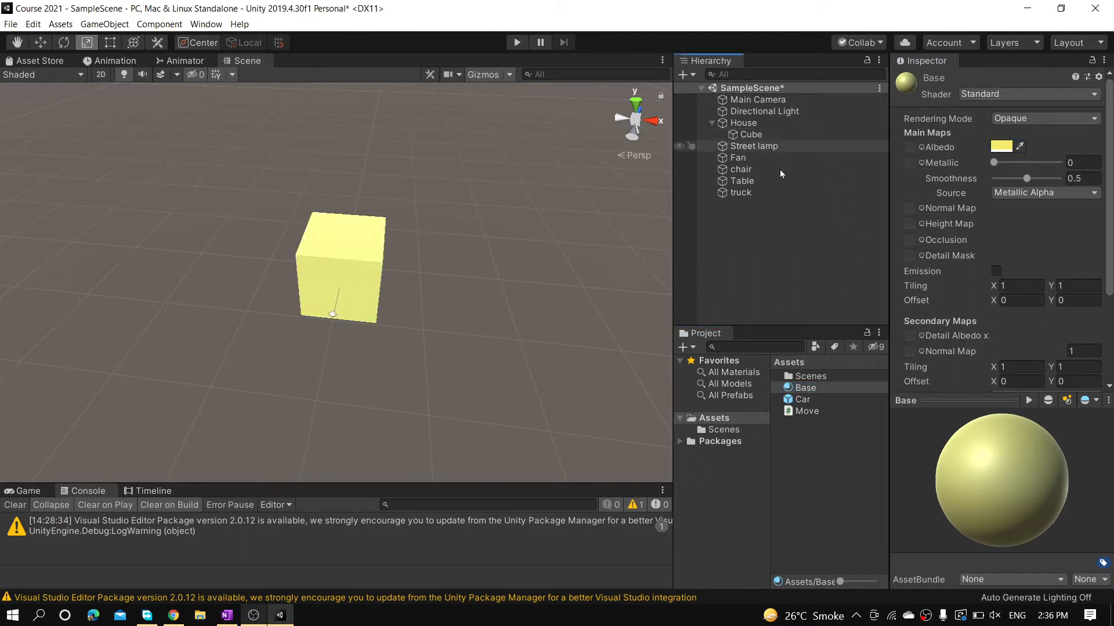
key(ctrl+z)
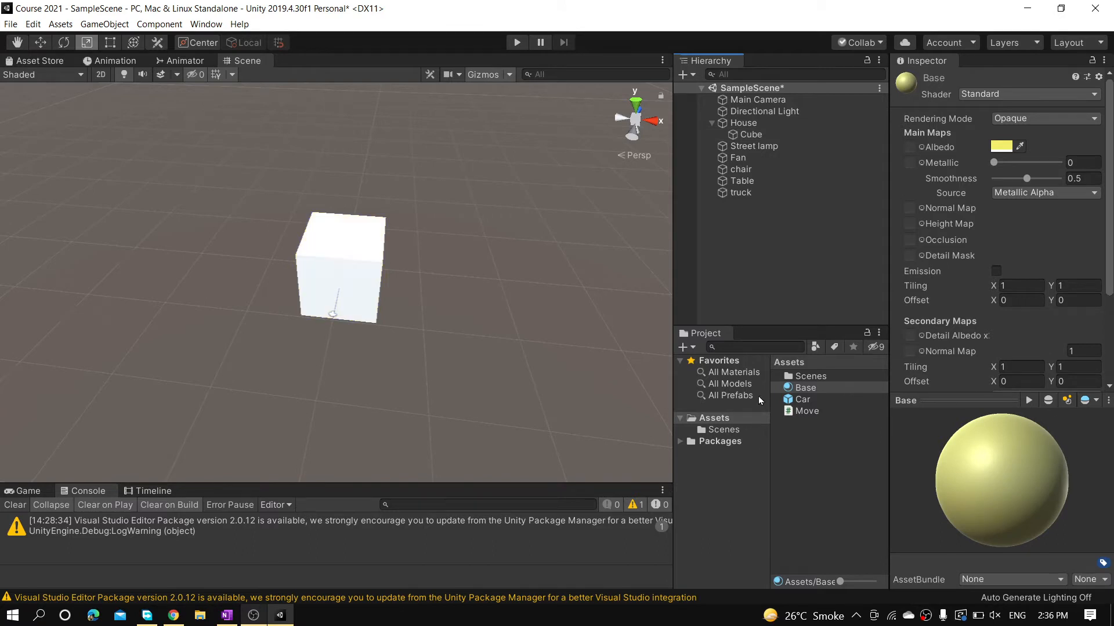
Apply the Base material to the Cube in the scene.
drag(806, 387, 343, 273)
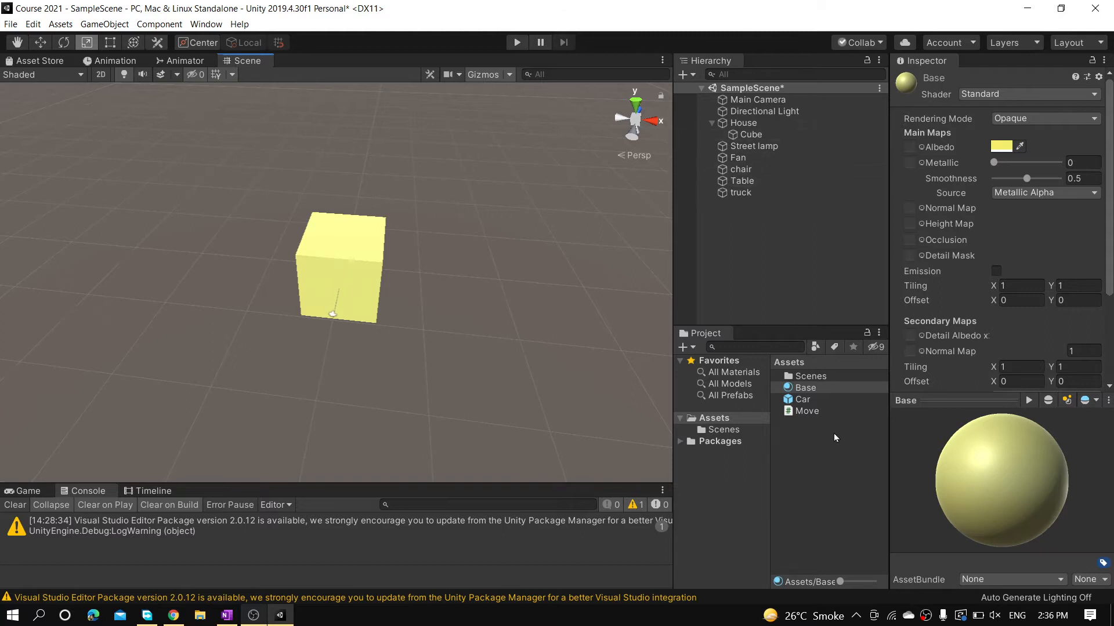
right_click(791, 444)
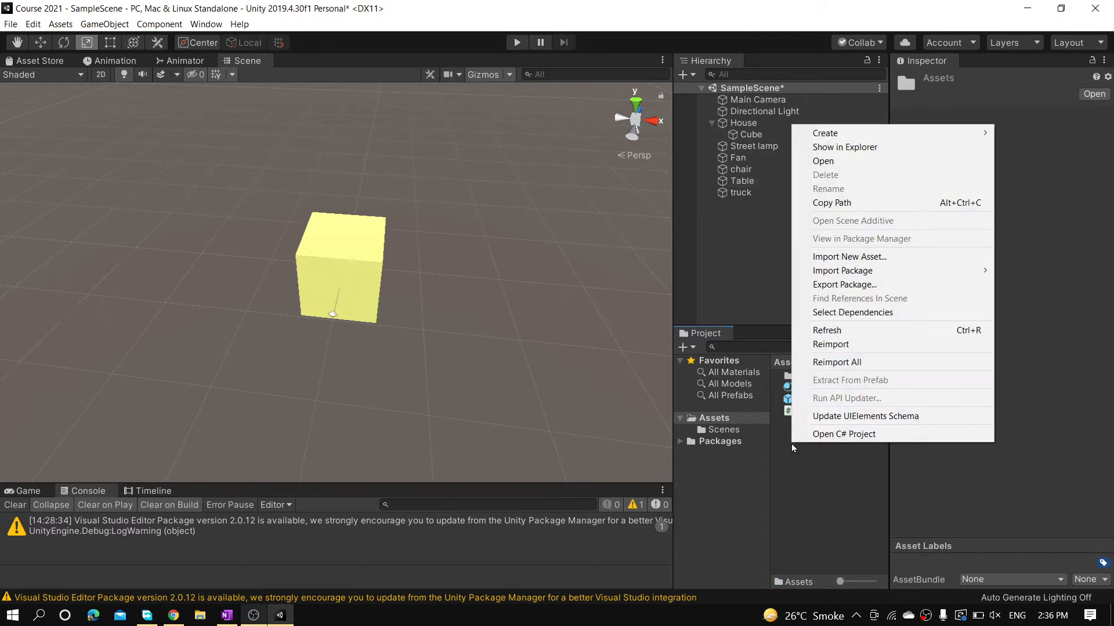
mouse_move(815, 134)
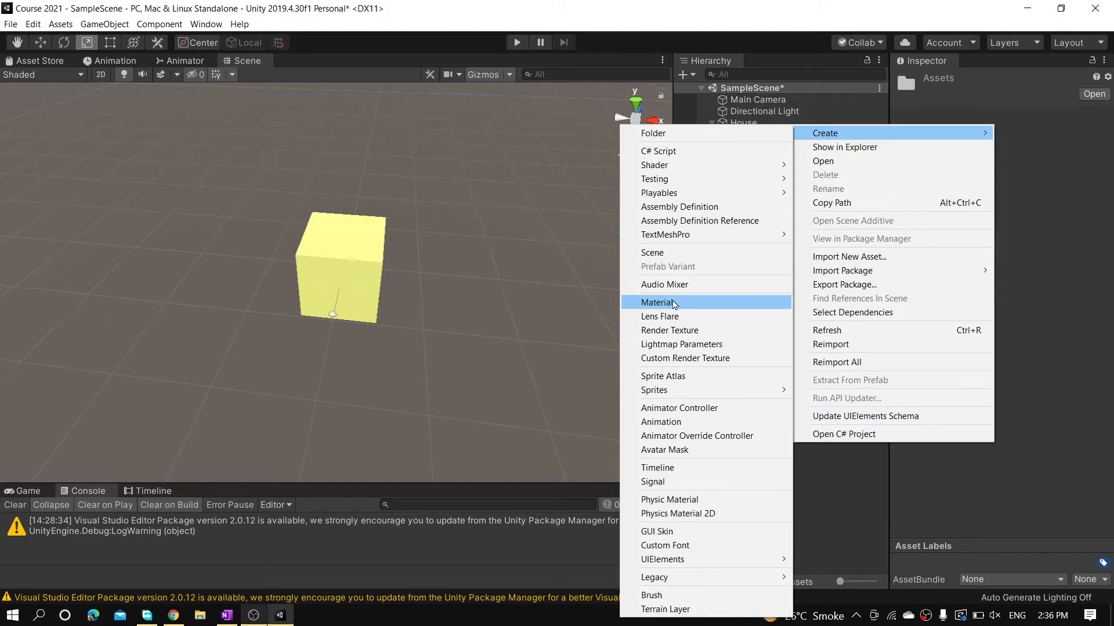
click(319, 285)
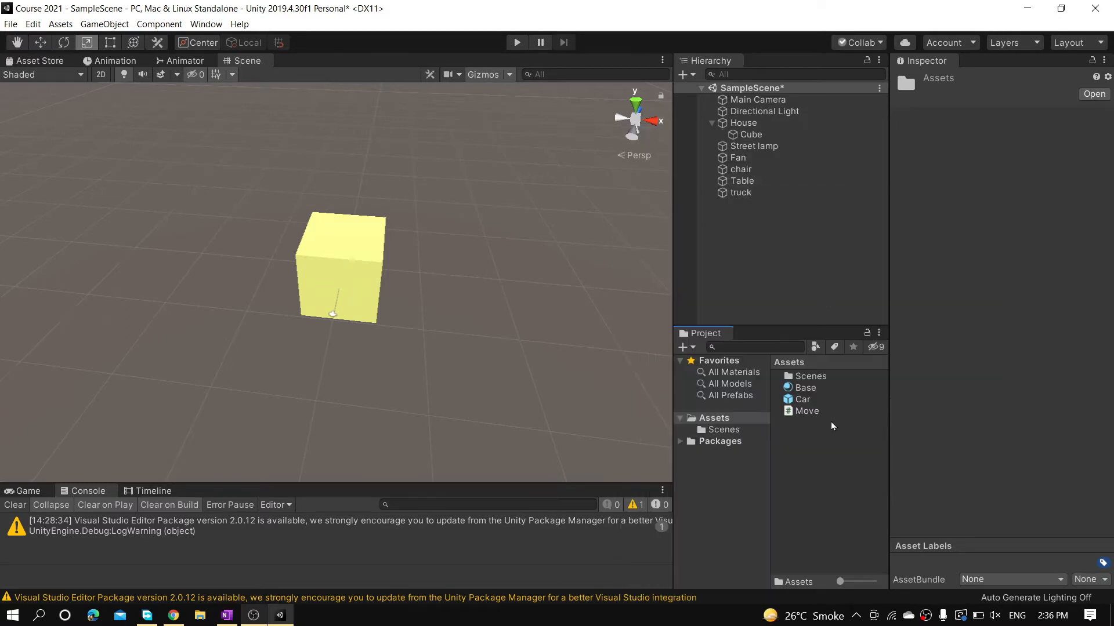
Try different Metallic and Smoothness values on the Base material, leaving both Metallic and Smoothness at 0.
click(823, 388)
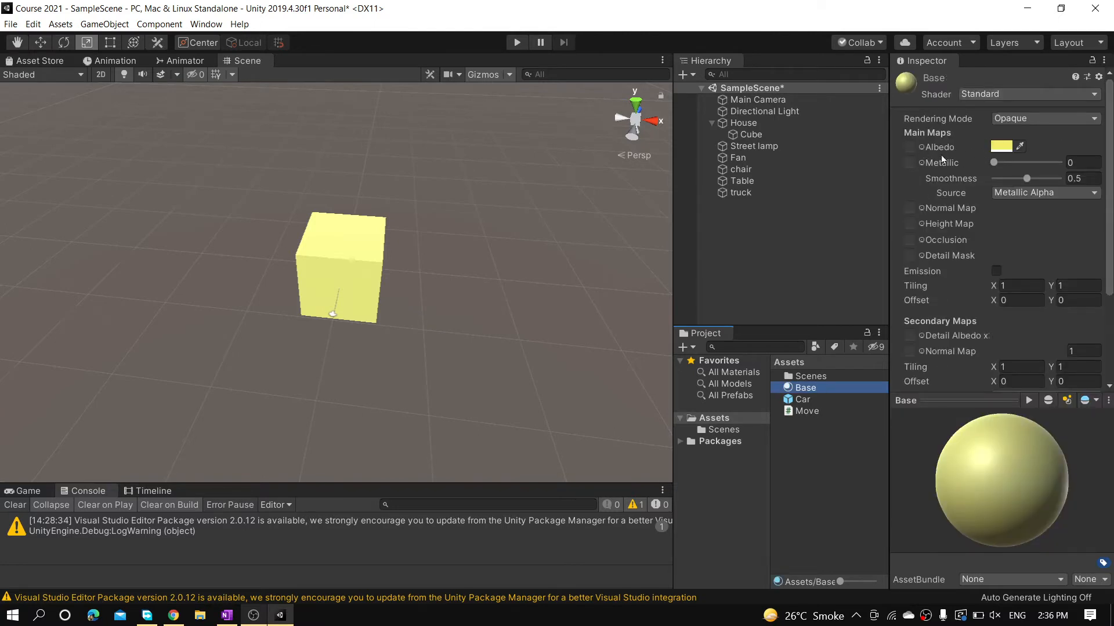
click(999, 162)
mouse_move(1000, 167)
mouse_down()
mouse_move(1082, 164)
mouse_move(961, 181)
mouse_move(1049, 170)
mouse_move(981, 176)
mouse_up()
drag(973, 178, 1021, 162)
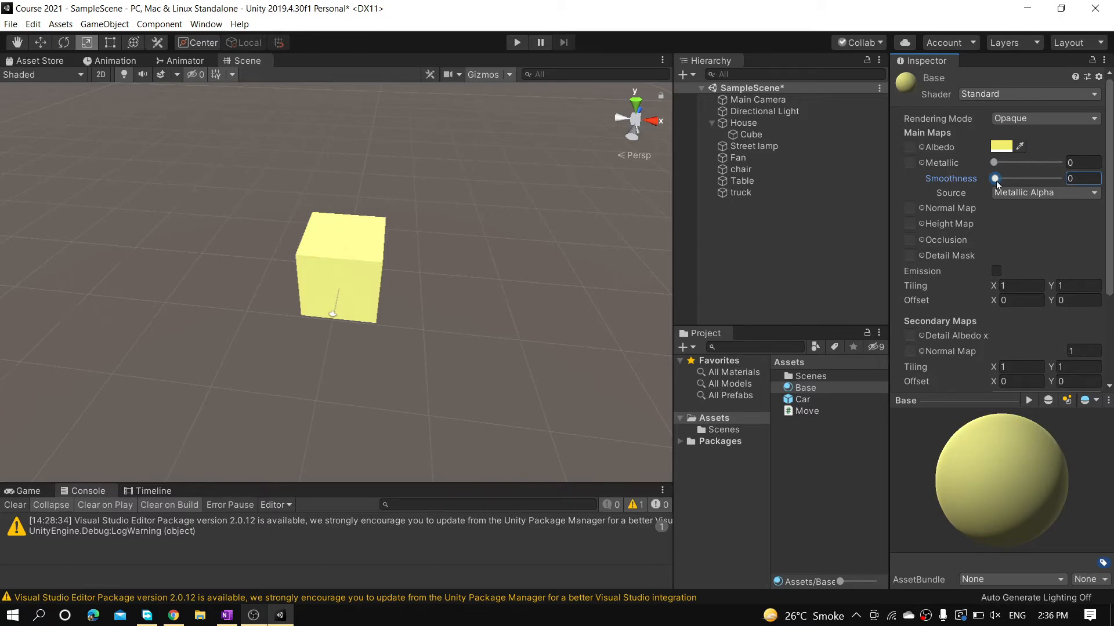
drag(996, 183, 1059, 174)
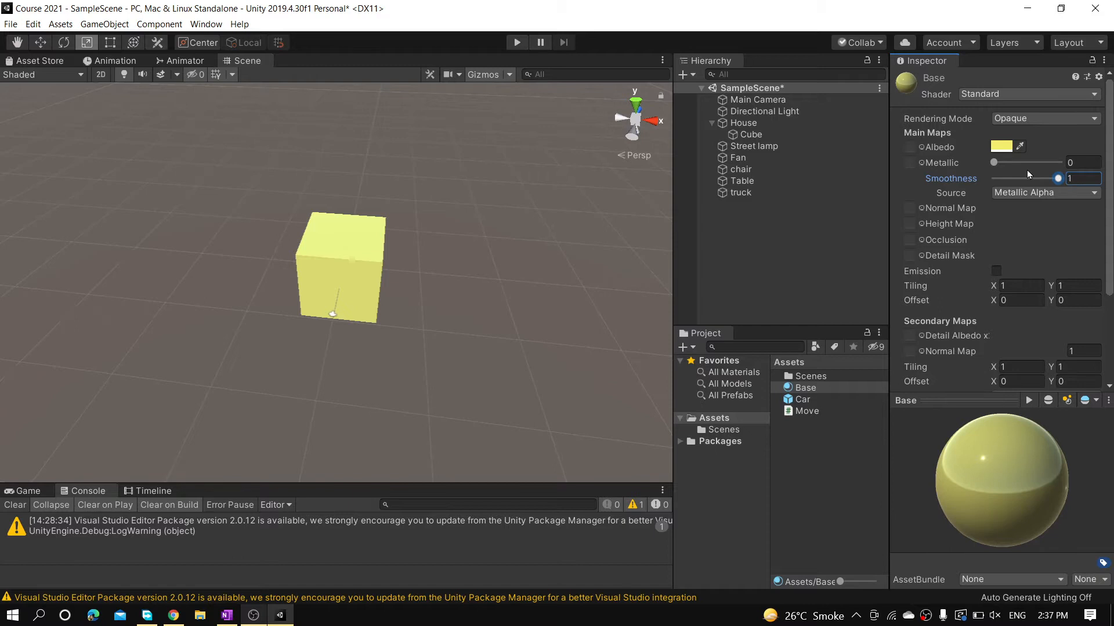
mouse_move(996, 162)
mouse_down()
mouse_move(1077, 161)
mouse_move(993, 163)
mouse_up()
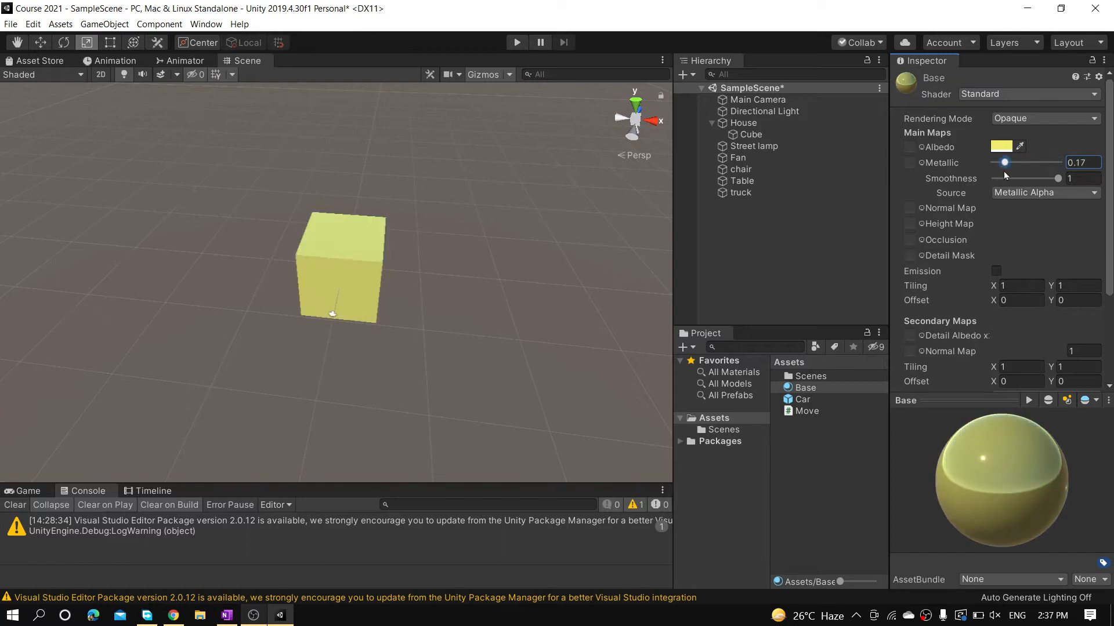
drag(1057, 180, 994, 181)
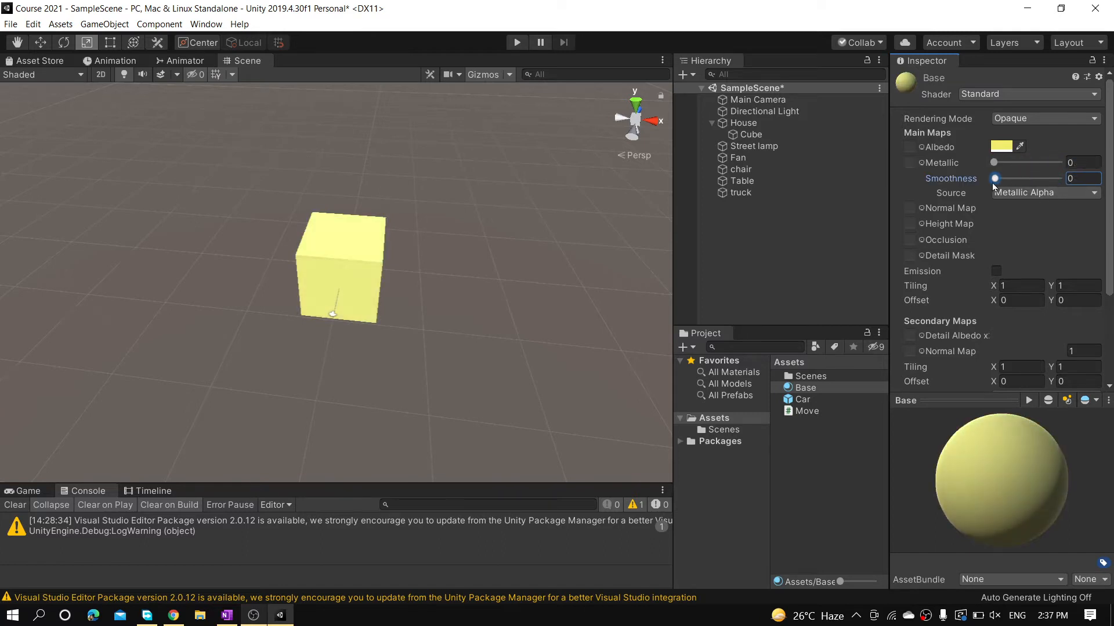
scroll(947, 207, down, 3)
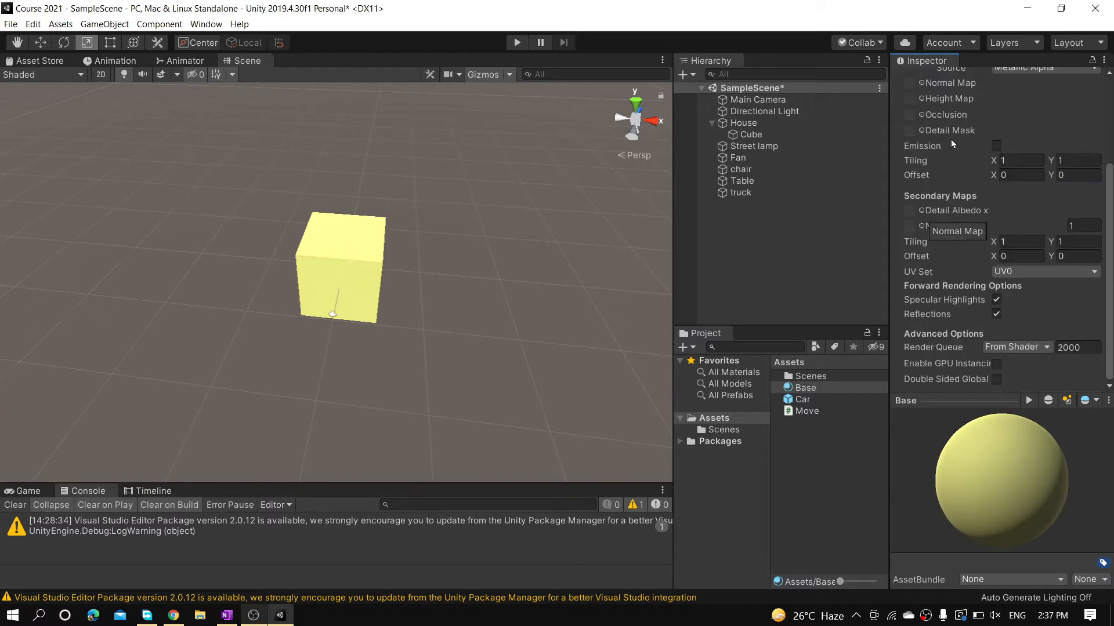
scroll(951, 140, up, 3)
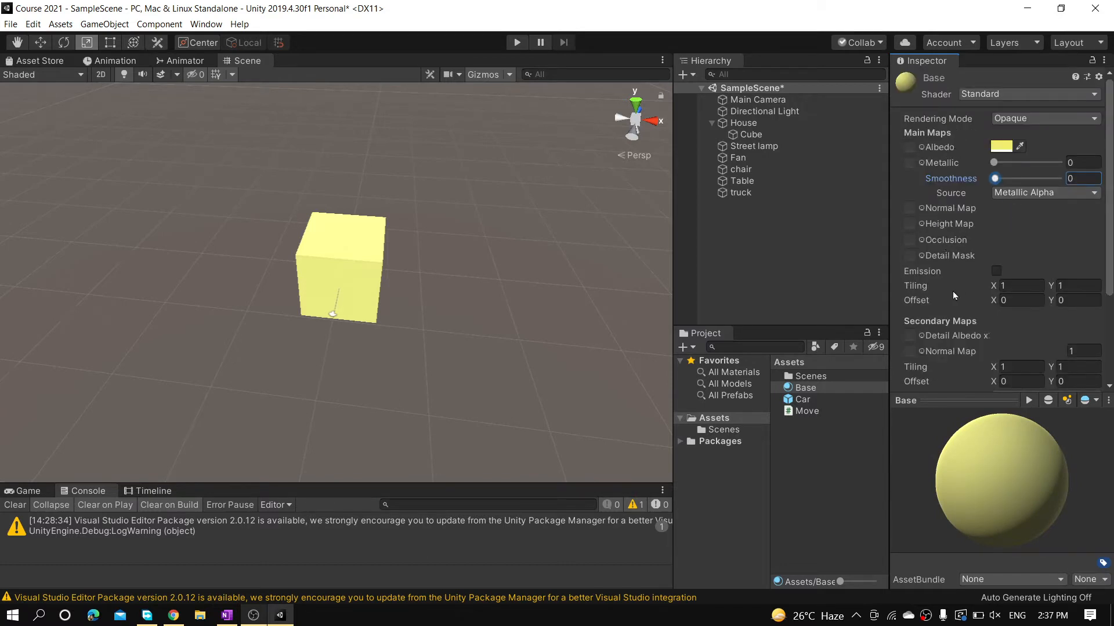
scroll(953, 291, down, 3)
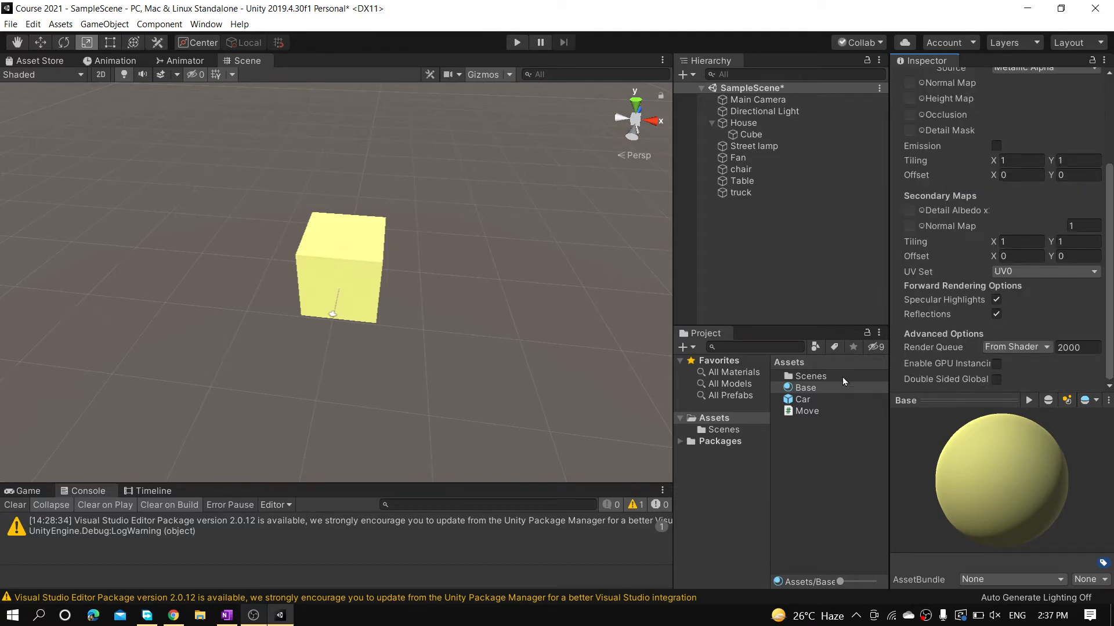
scroll(951, 289, up, 3)
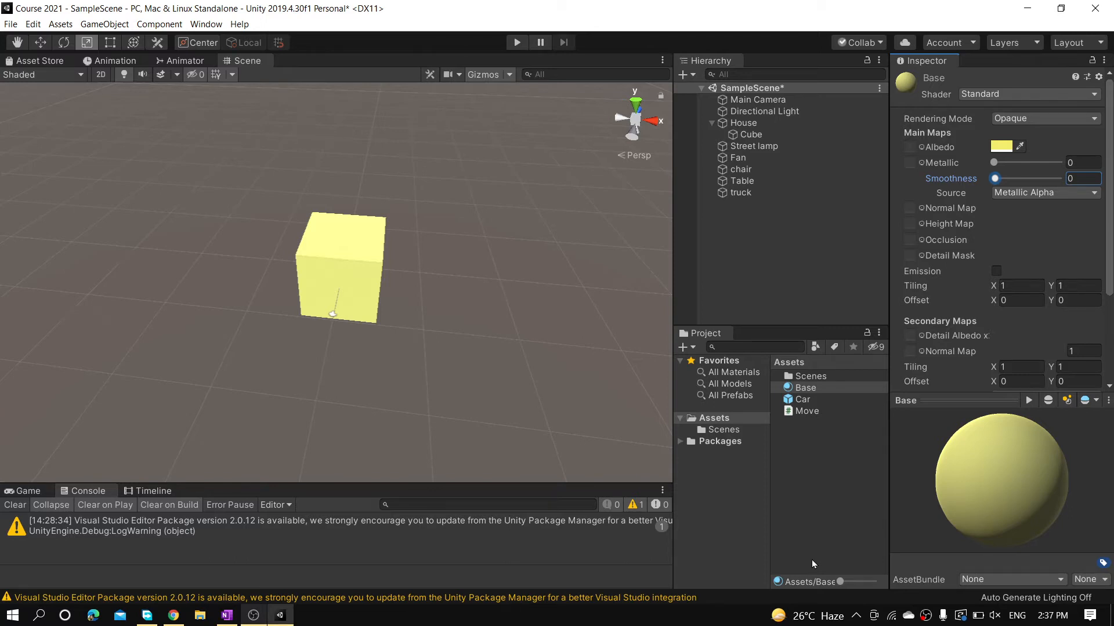
Create a physic material with the default name in the Assets folder, and delete it.
right_click(807, 441)
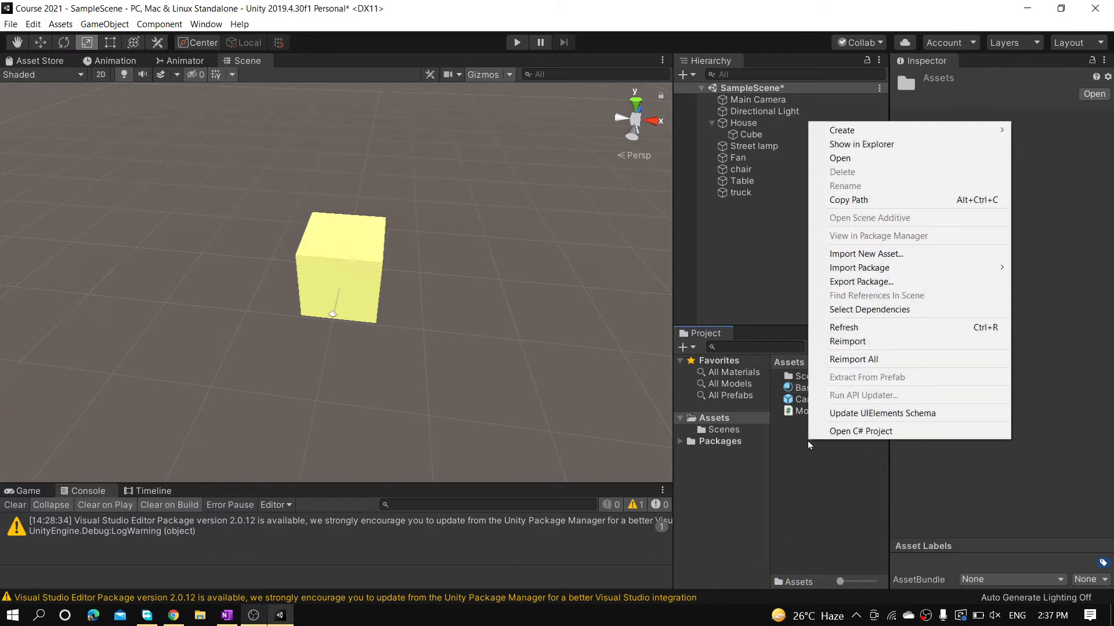
mouse_move(852, 134)
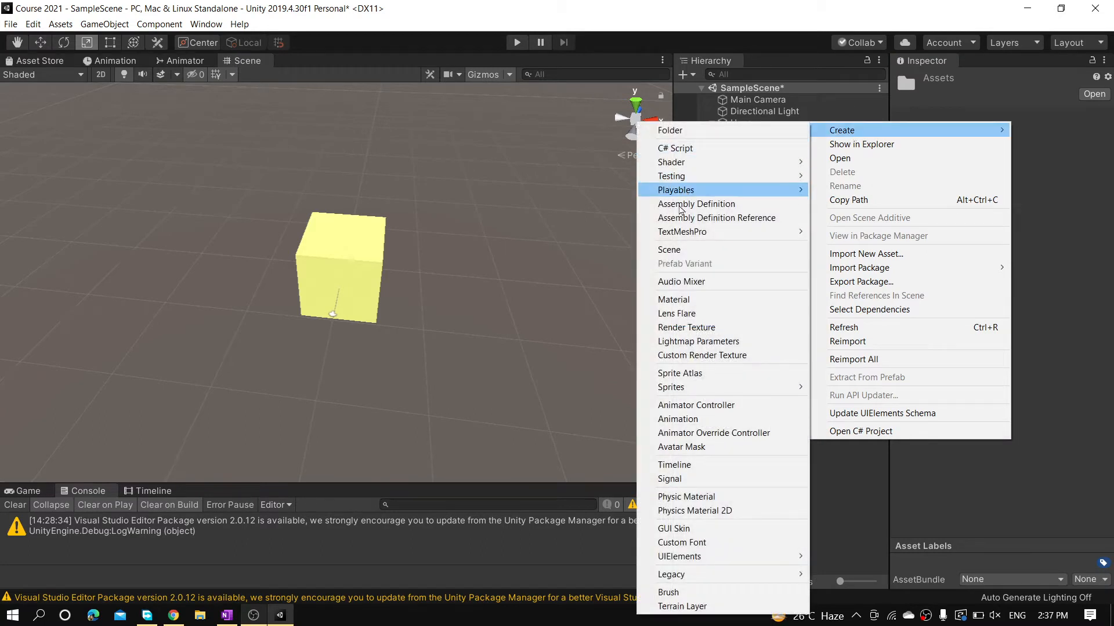
click(715, 499)
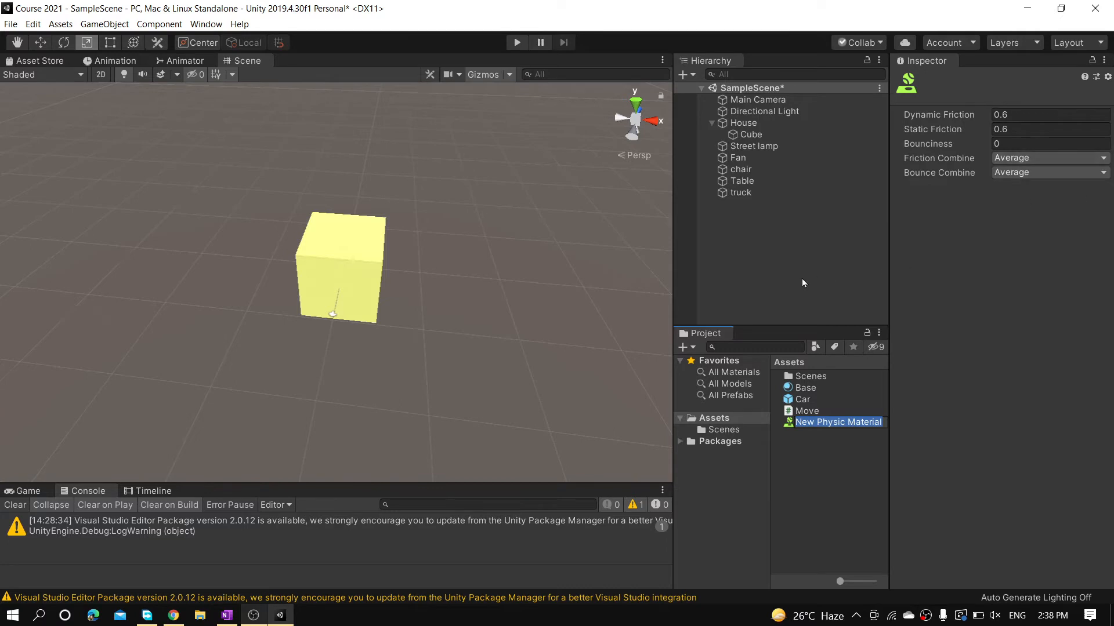
key(Return)
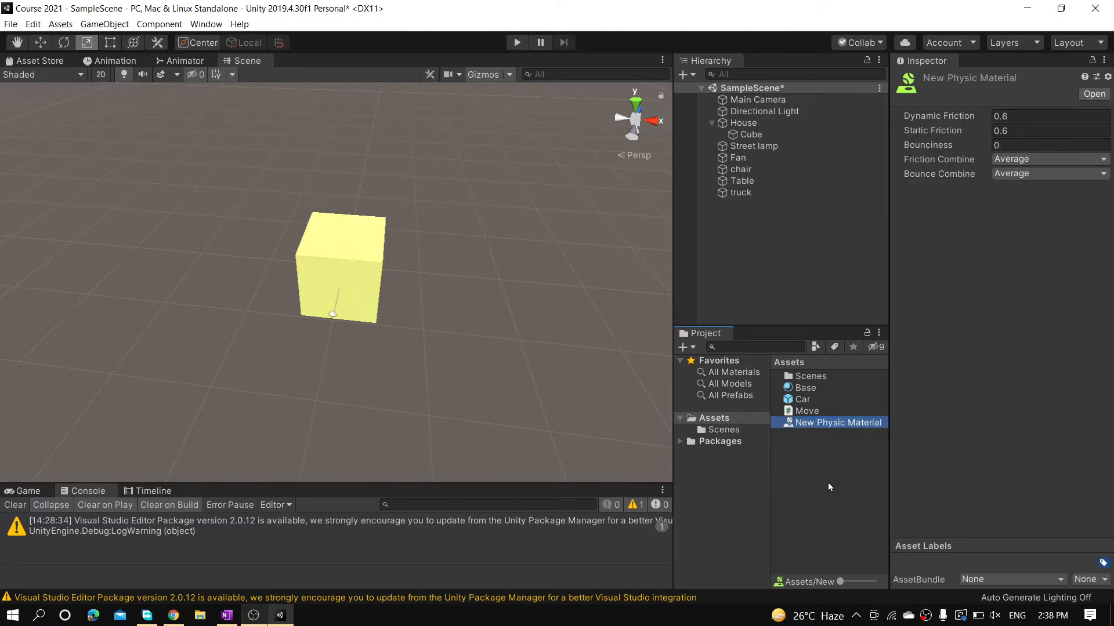
key(Delete)
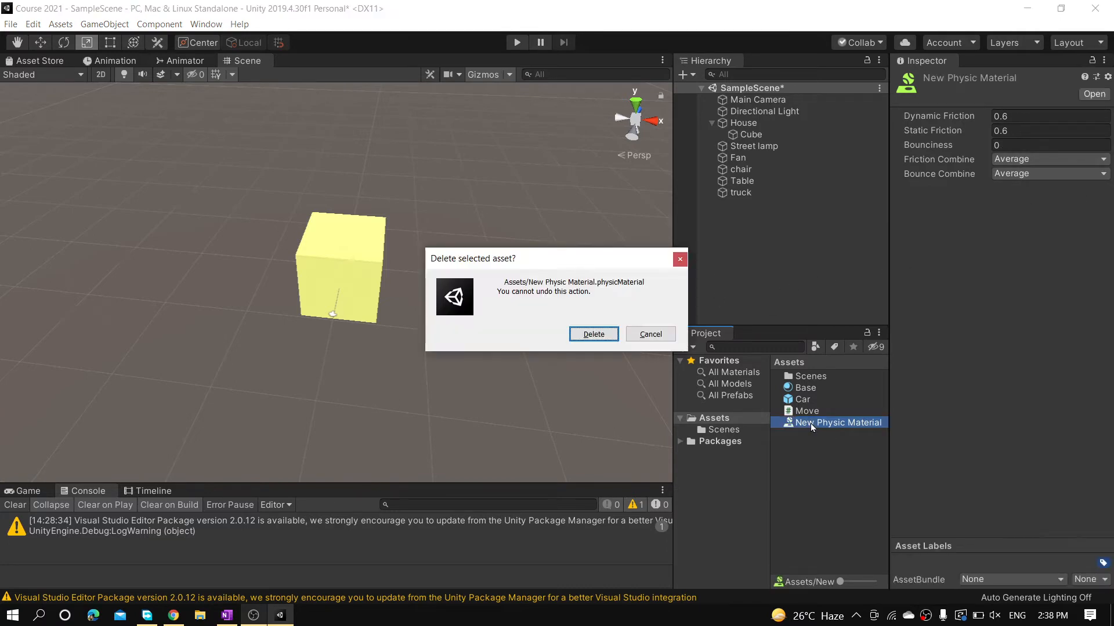
click(596, 332)
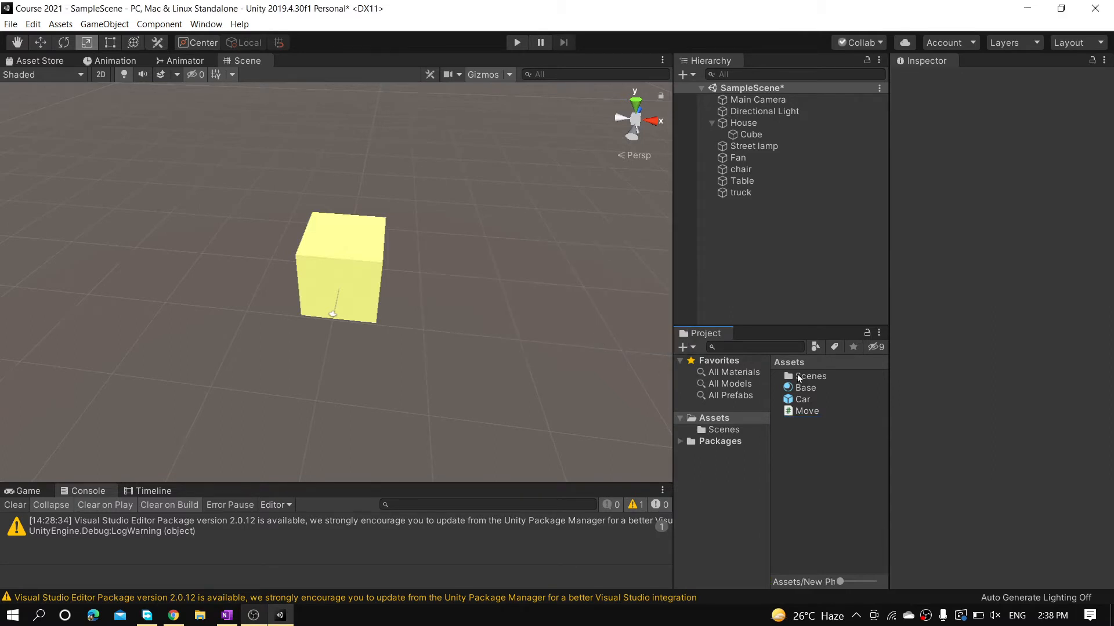
Raise the yellow Cube above the ground by setting its Y position to 5.
click(350, 260)
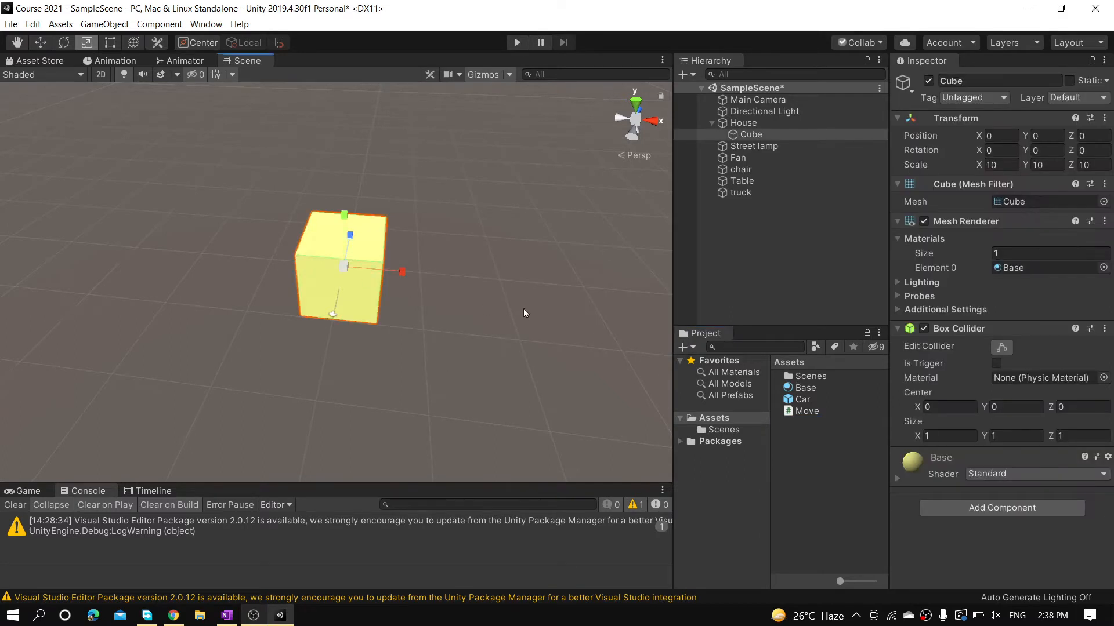
alt+drag(526, 370, 424, 286)
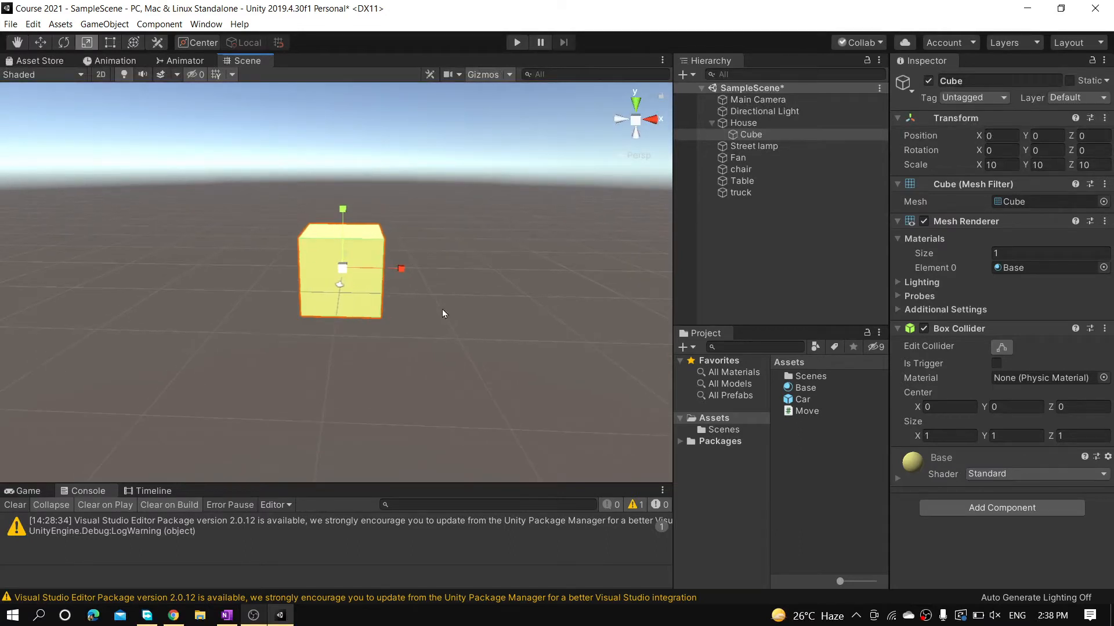
key(w)
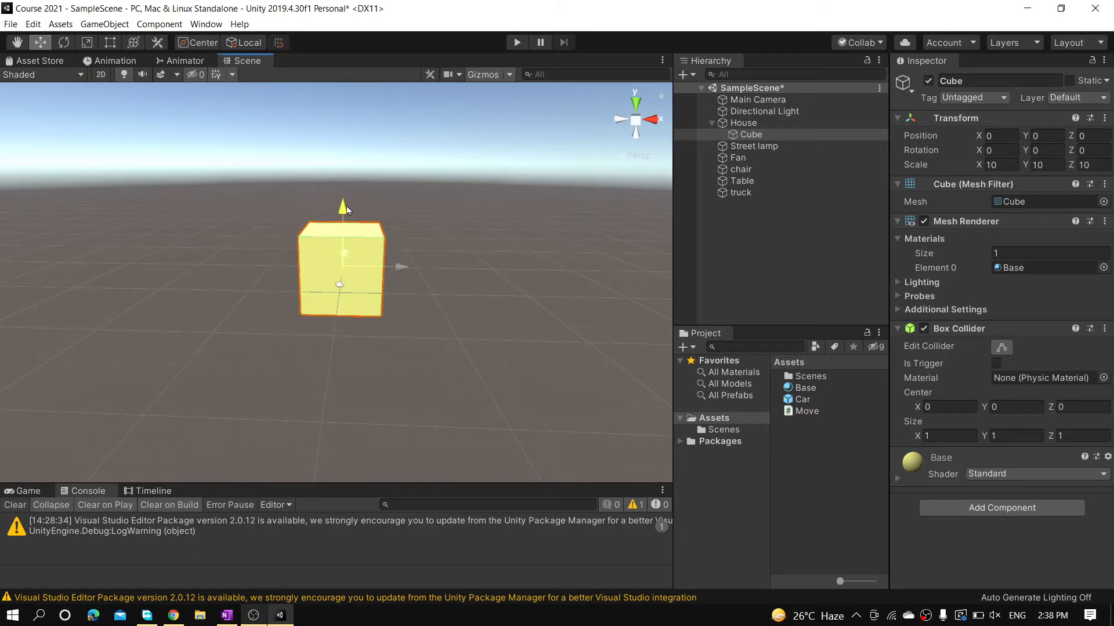
drag(346, 206, 347, 177)
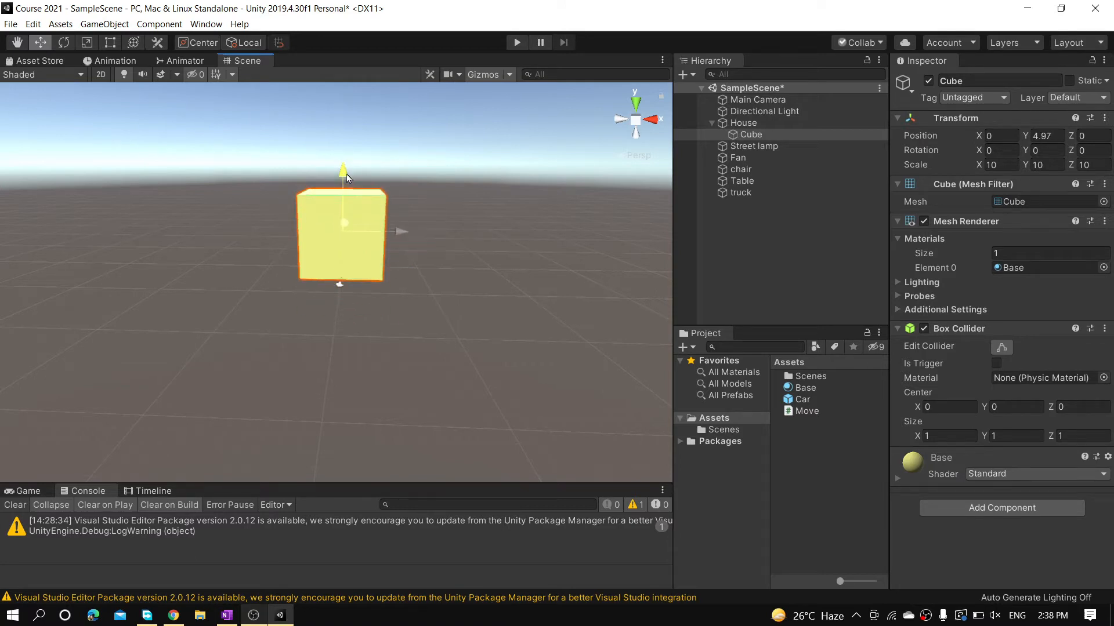
click(1060, 136)
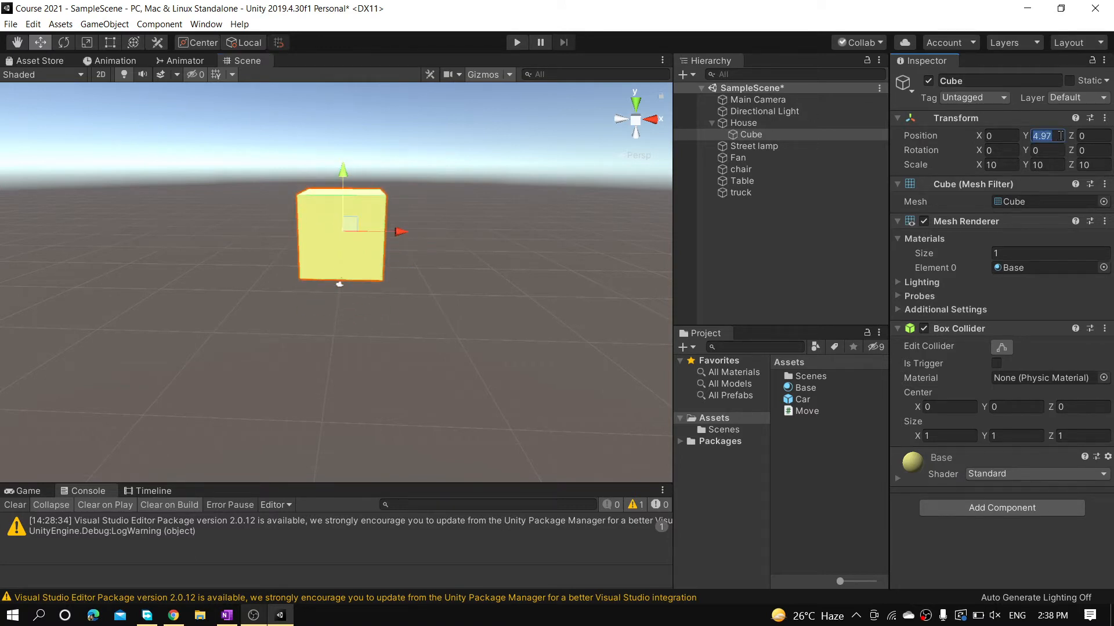
text(5)
alt+drag(514, 184, 497, 286)
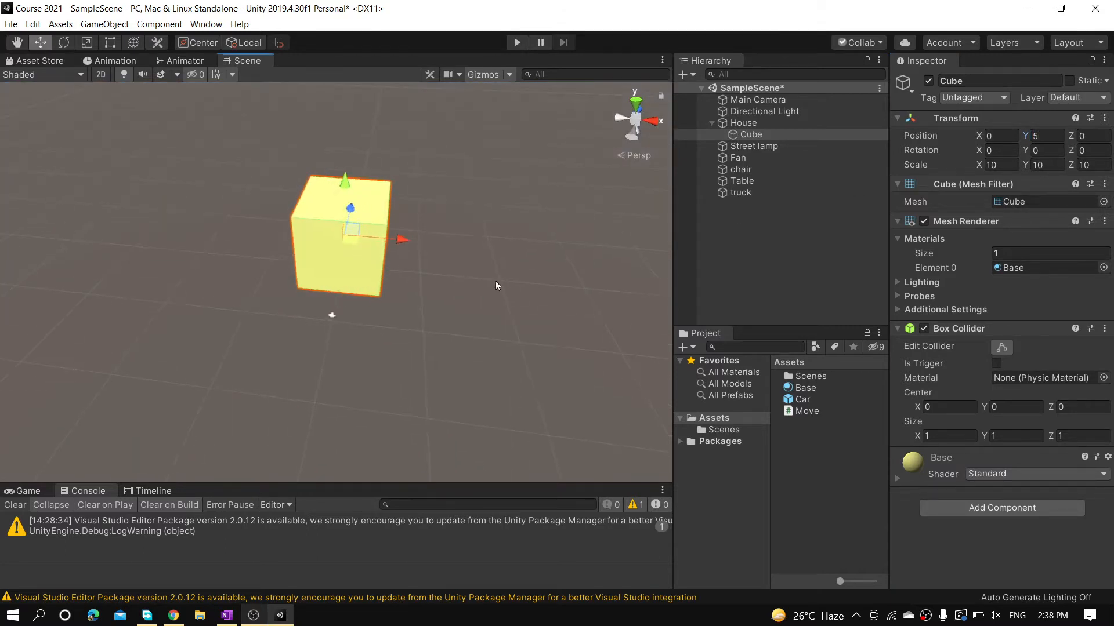
Try adding a cylinder to the scene and moving it up, and delete it.
right_click(776, 220)
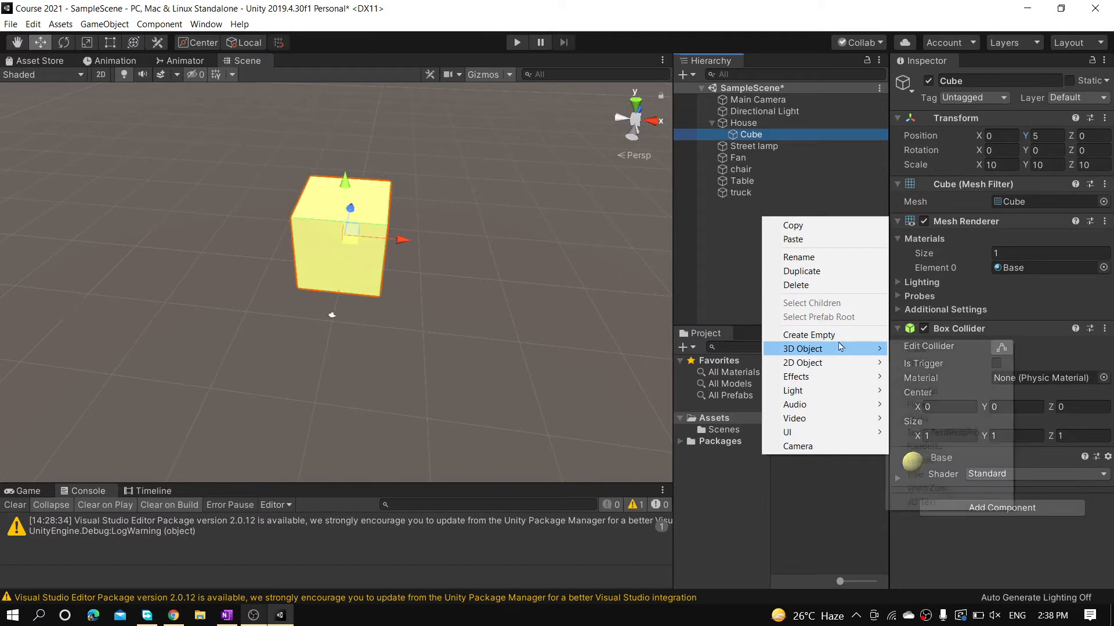
mouse_move(853, 351)
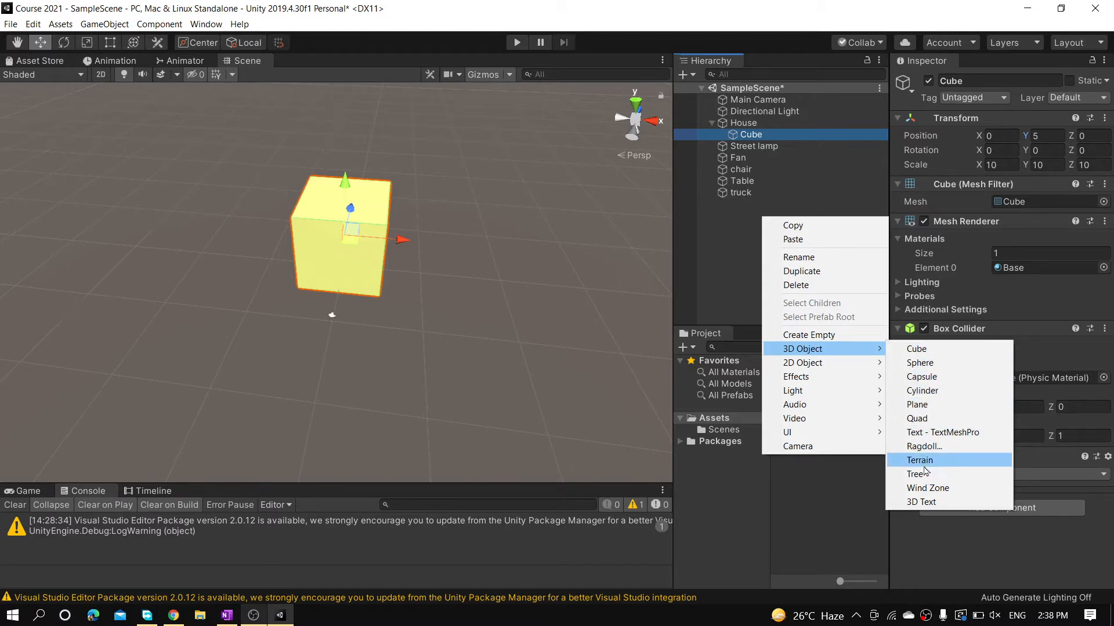
click(929, 391)
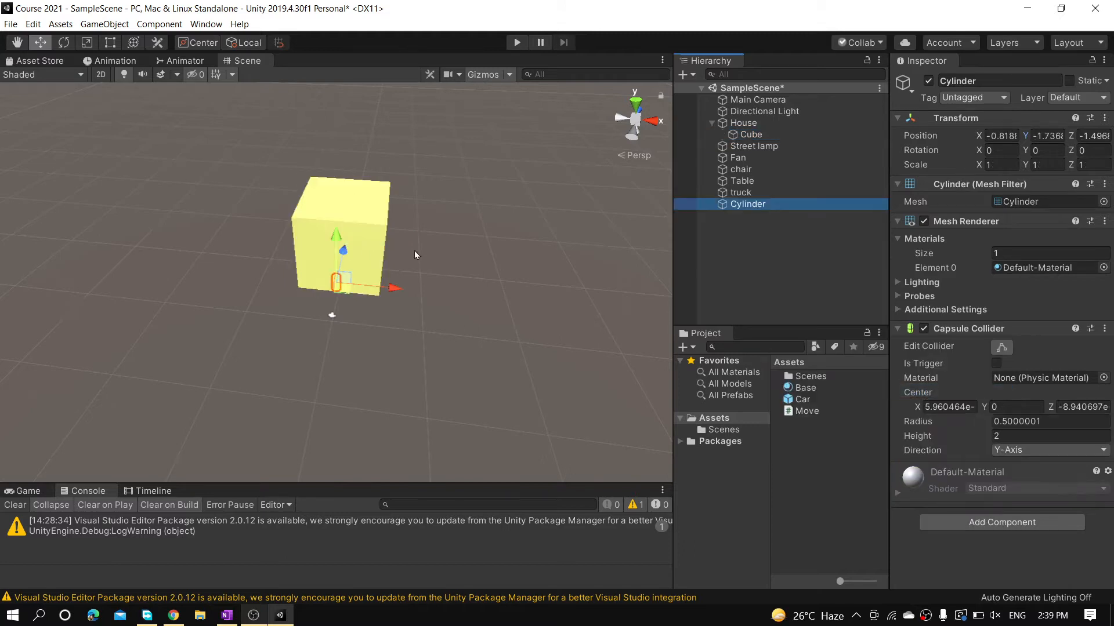
drag(336, 258, 335, 147)
key(Delete)
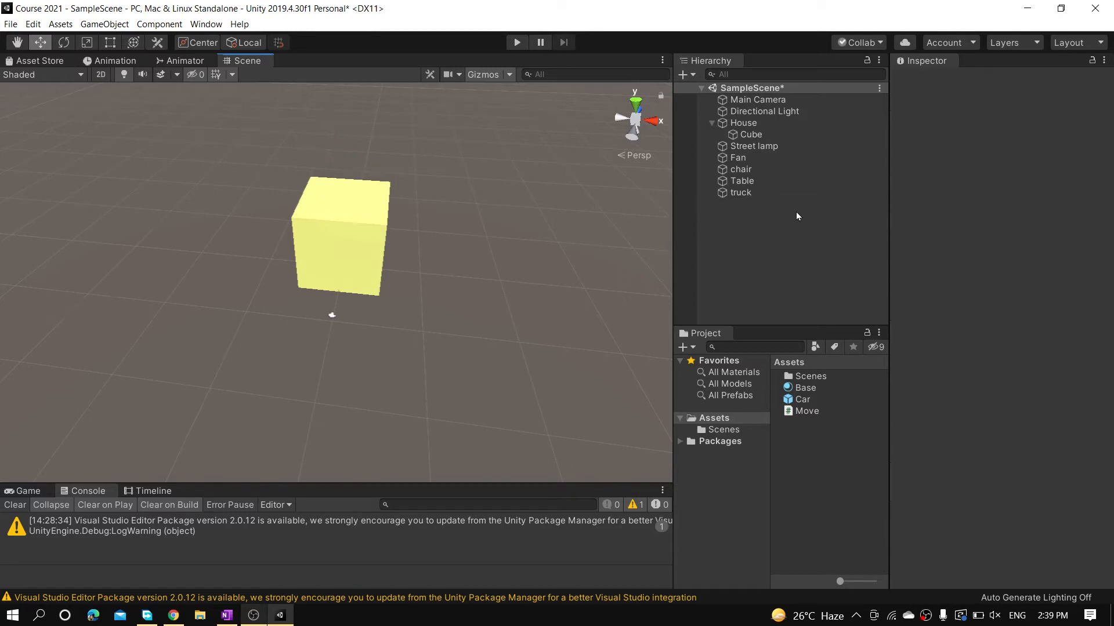
Add a second cube as a child of House and raise it above the yellow cube, to a Y position of about 14.06.
right_click(747, 129)
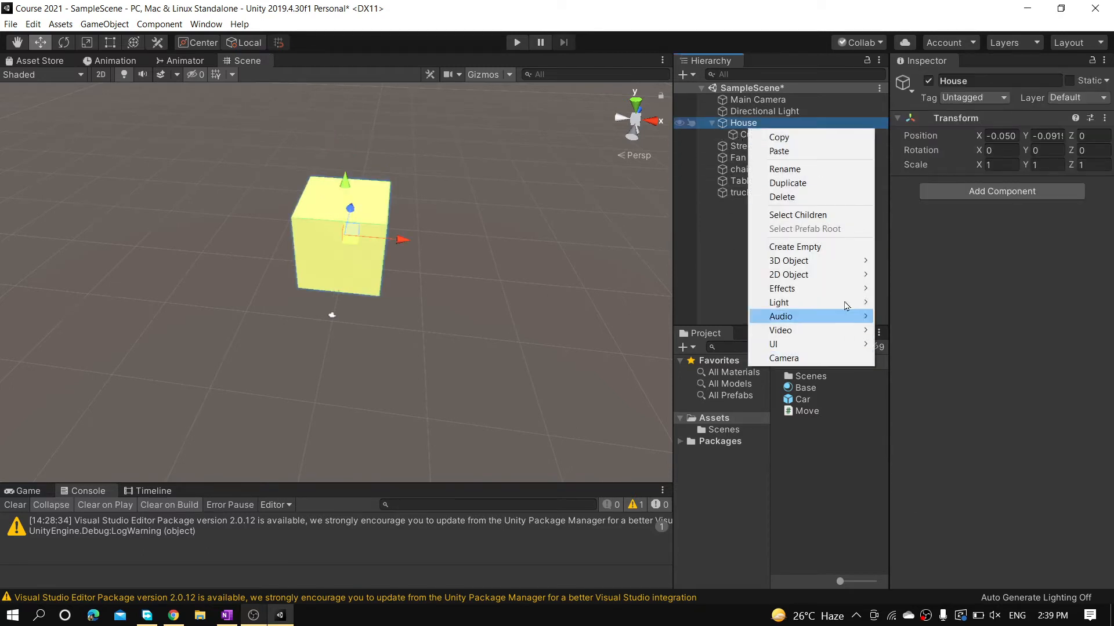
mouse_move(846, 260)
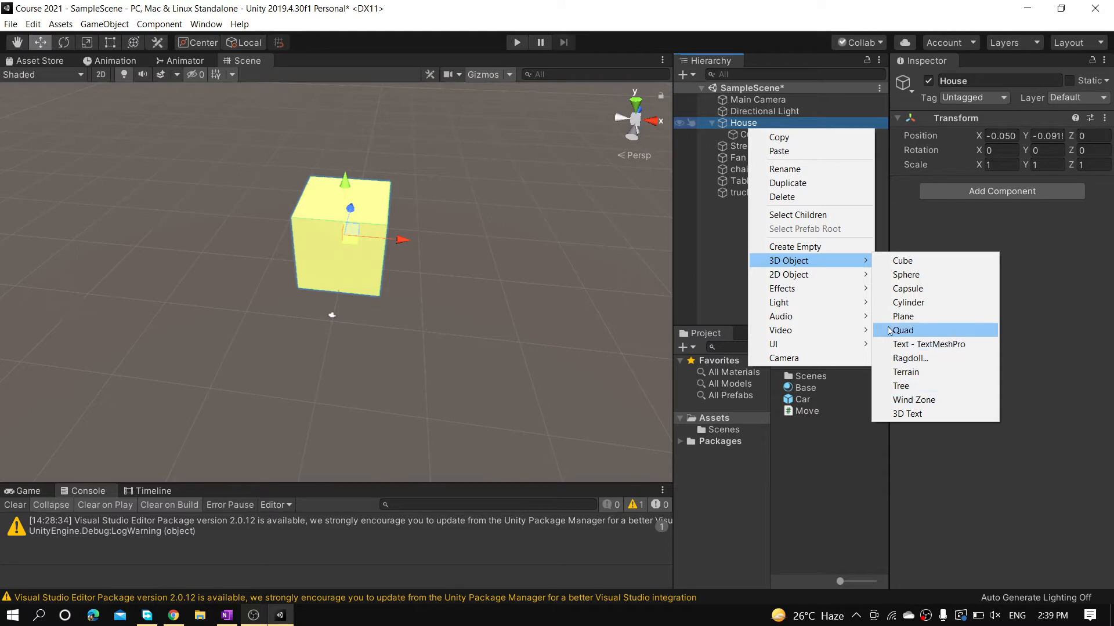
mouse_move(849, 282)
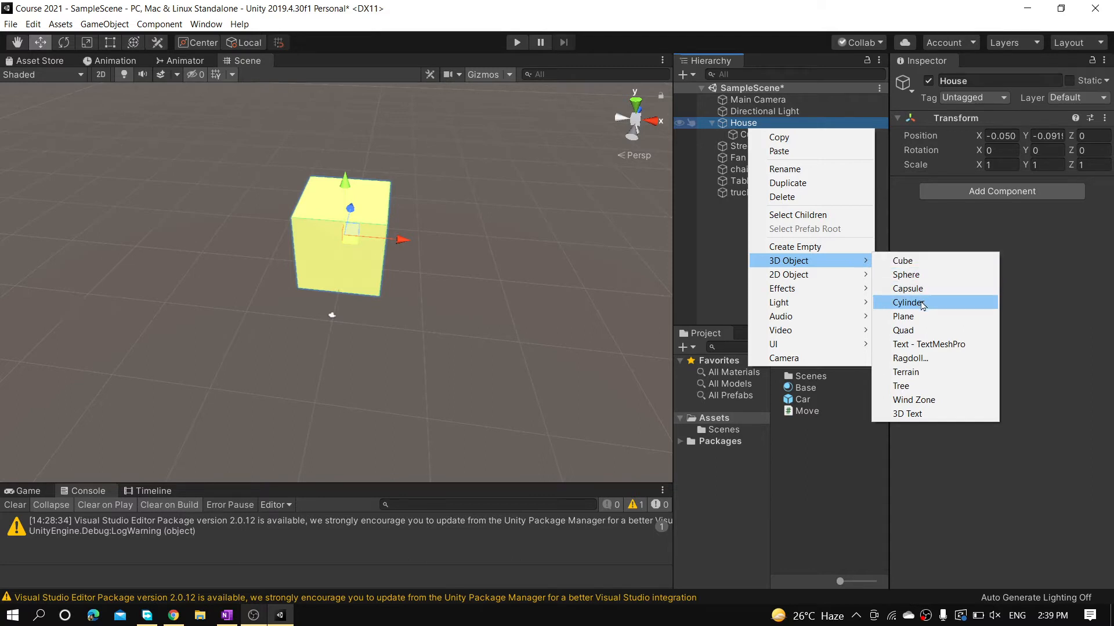
click(906, 265)
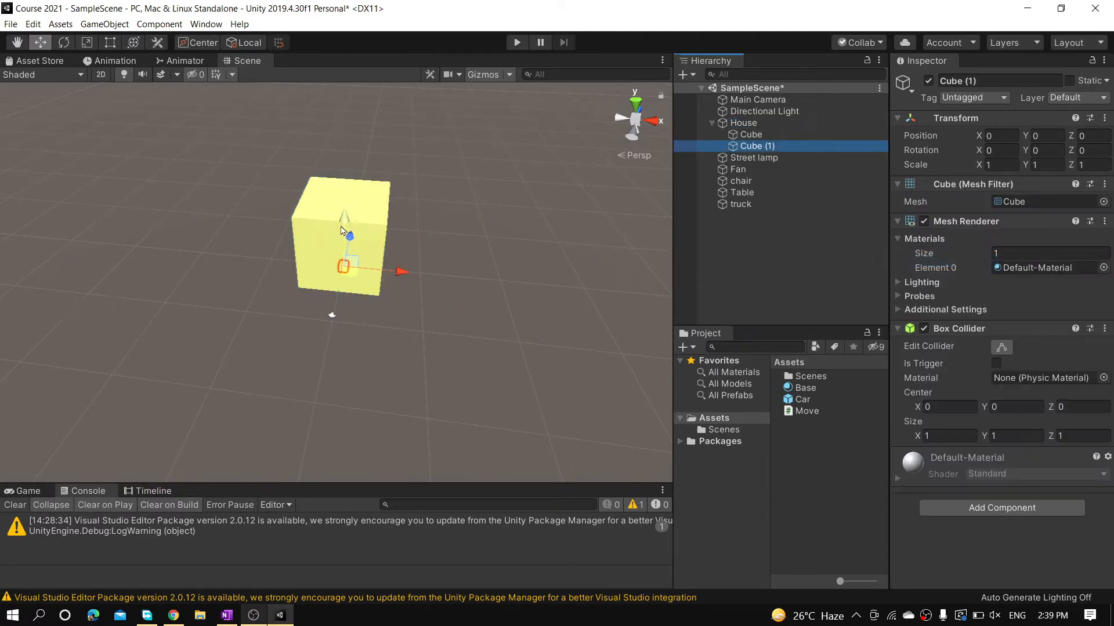
alt+scroll(428, 266, up, 5)
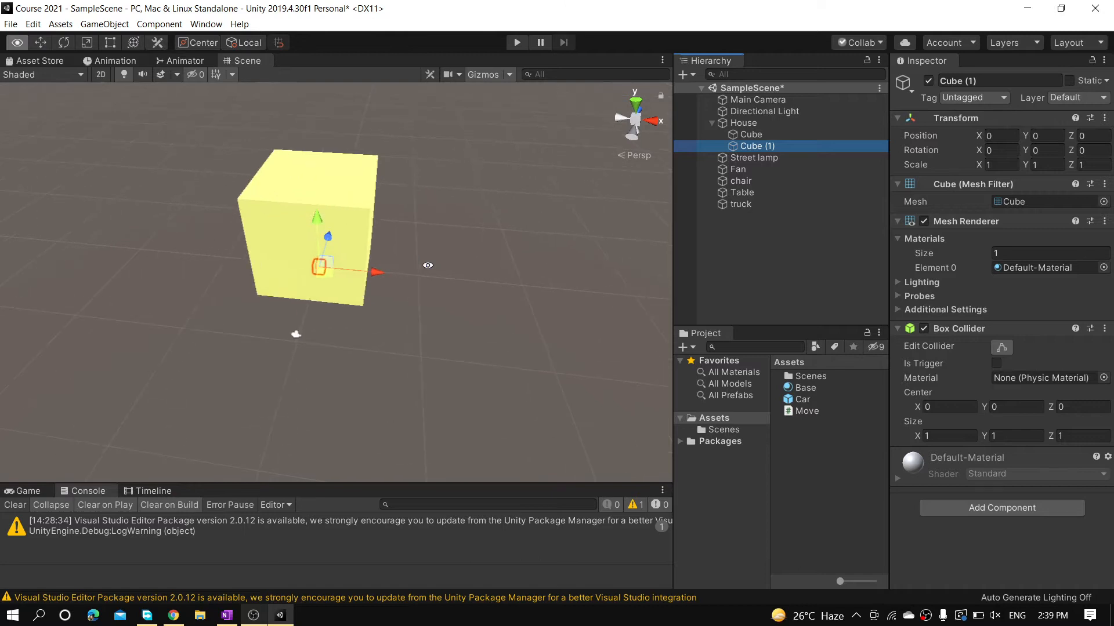
alt+scroll(427, 265, up, 2)
drag(299, 223, 279, 93)
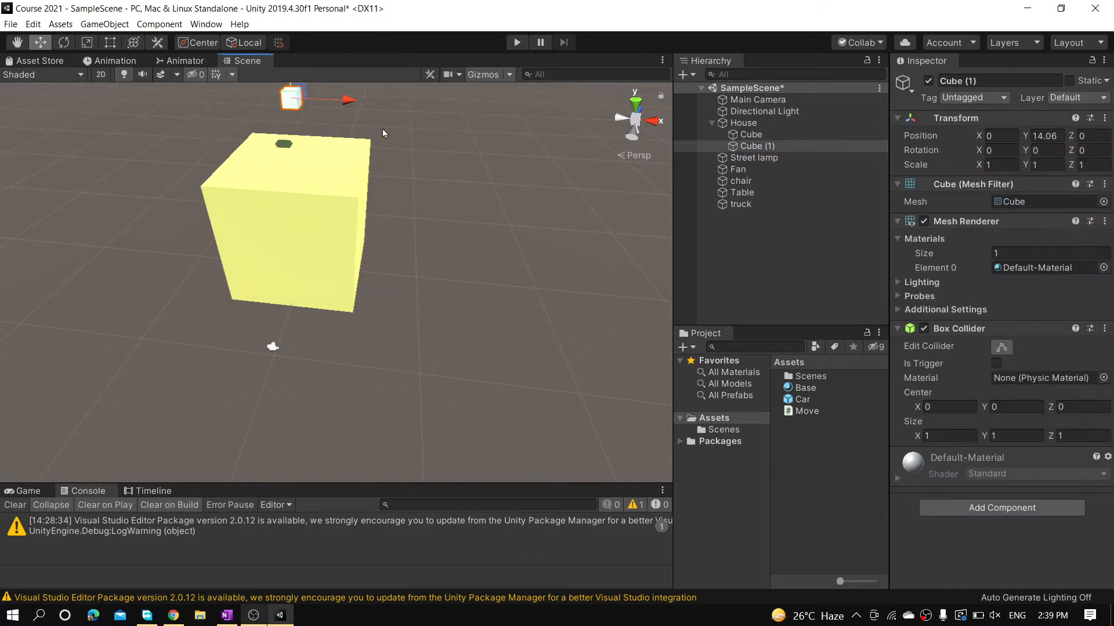
Lower Cube (1) to just above the yellow cube's upper face, at a Y position of about 12.11.
alt+drag(147, 228, 221, 195)
alt+drag(175, 155, 201, 129)
key(f)
drag(382, 224, 377, 247)
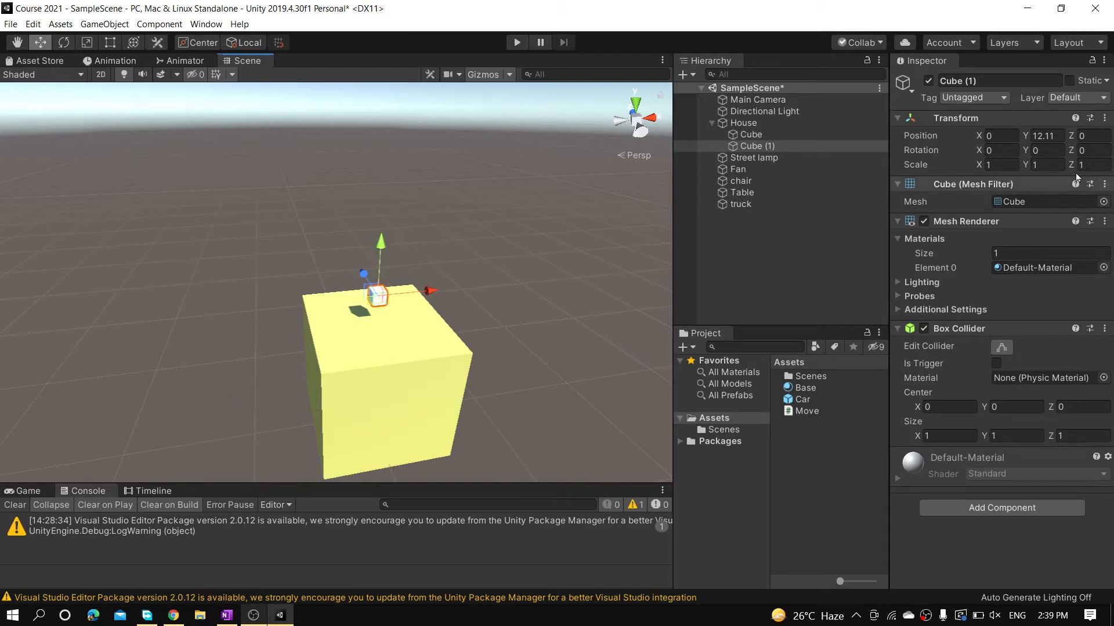
Shape Cube (1) into a thin roof panel by setting its scale to X 0.5, Y 5, Z 10.
click(1042, 166)
text(5)
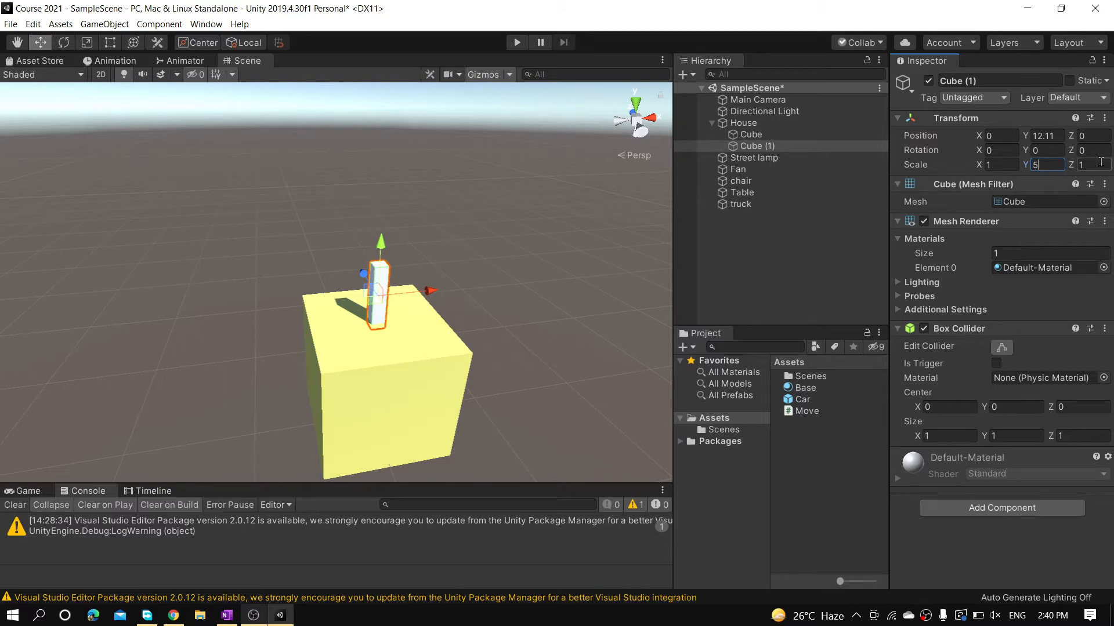
alt+drag(371, 290, 419, 287)
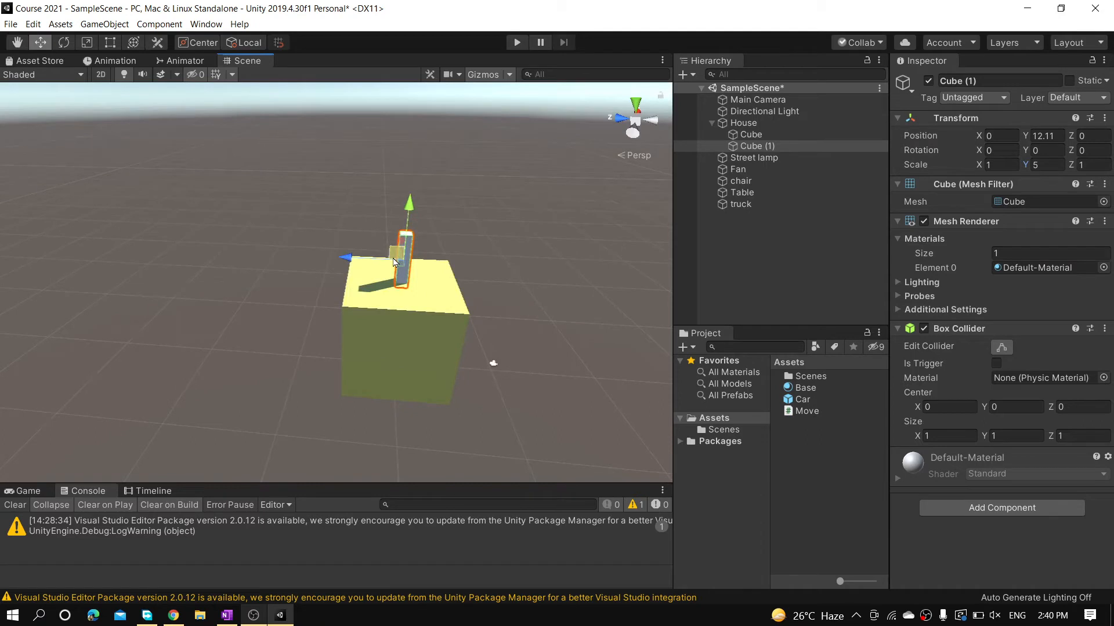
click(1082, 164)
text(5)
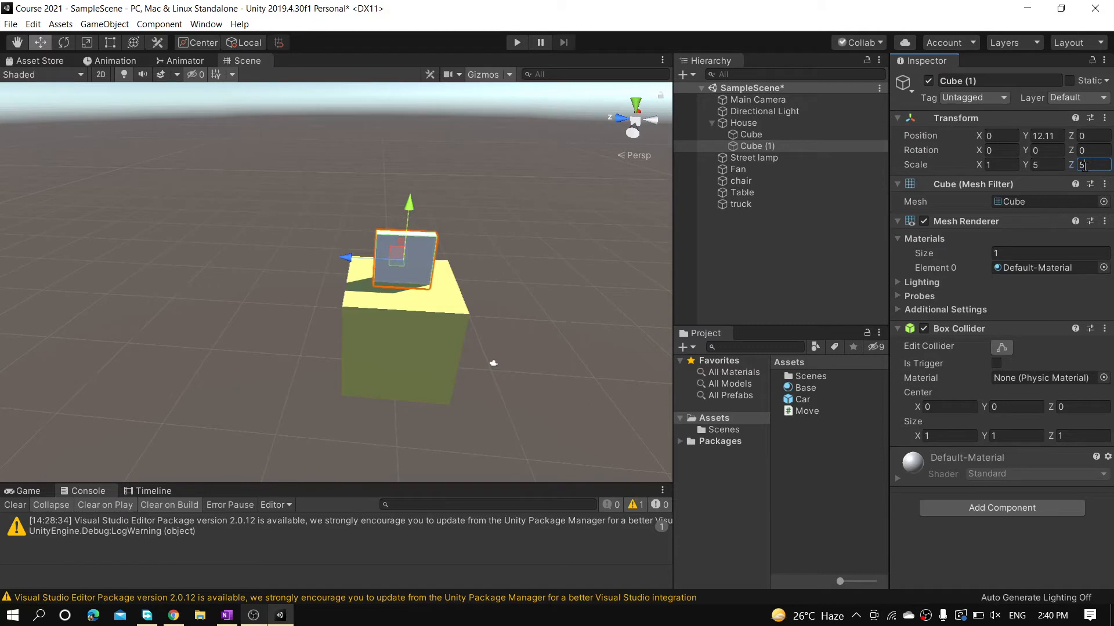
double_click(1082, 165)
text(10)
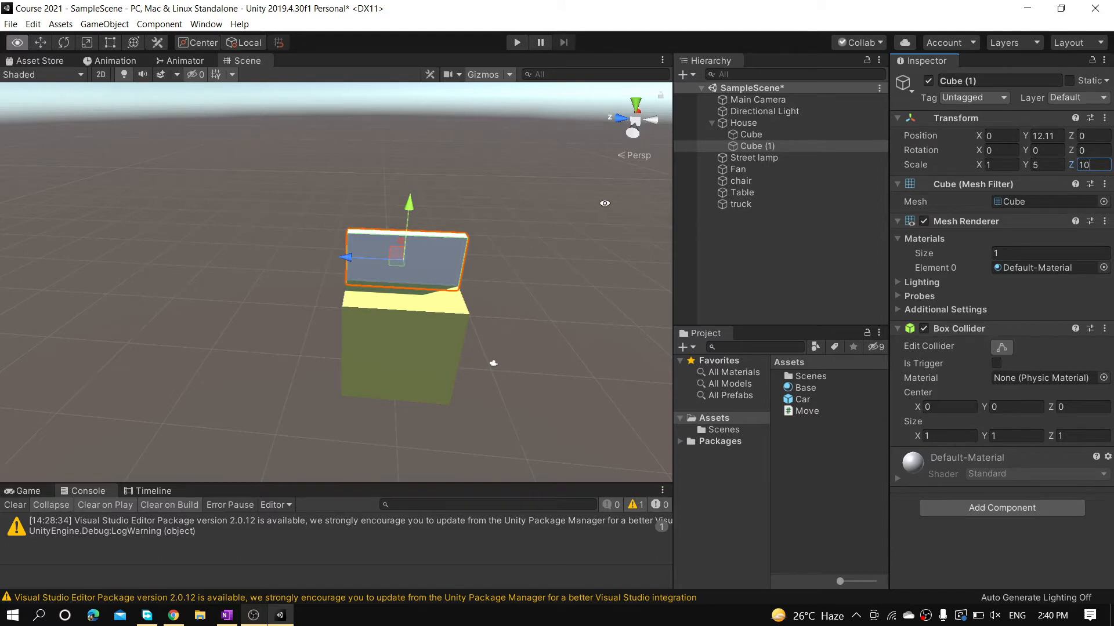
alt+drag(633, 208, 253, 187)
click(996, 167)
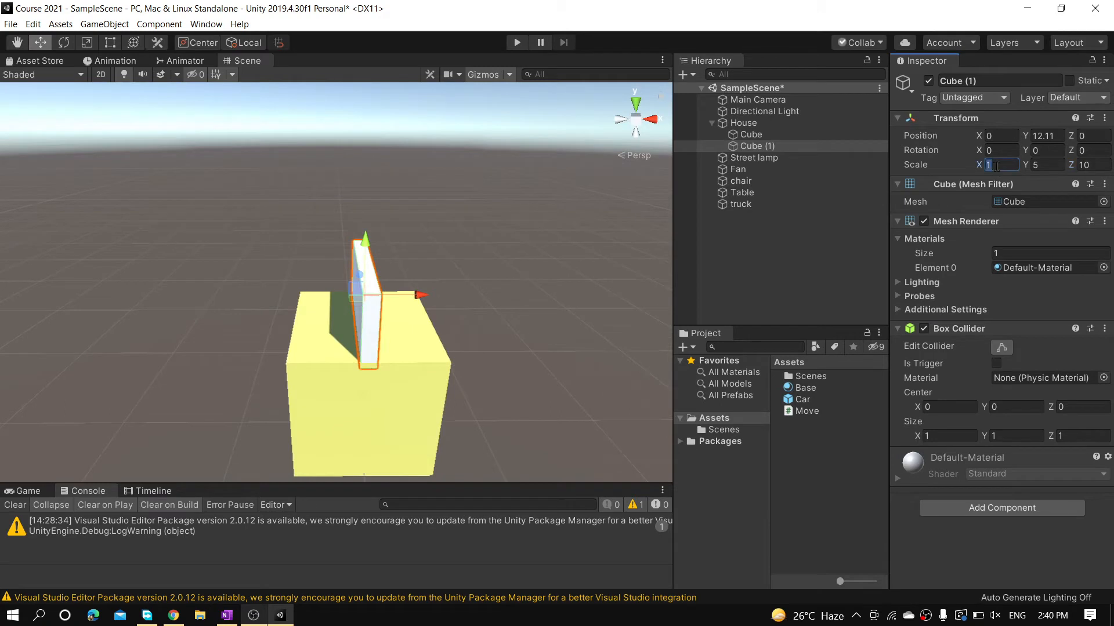
text(0.)
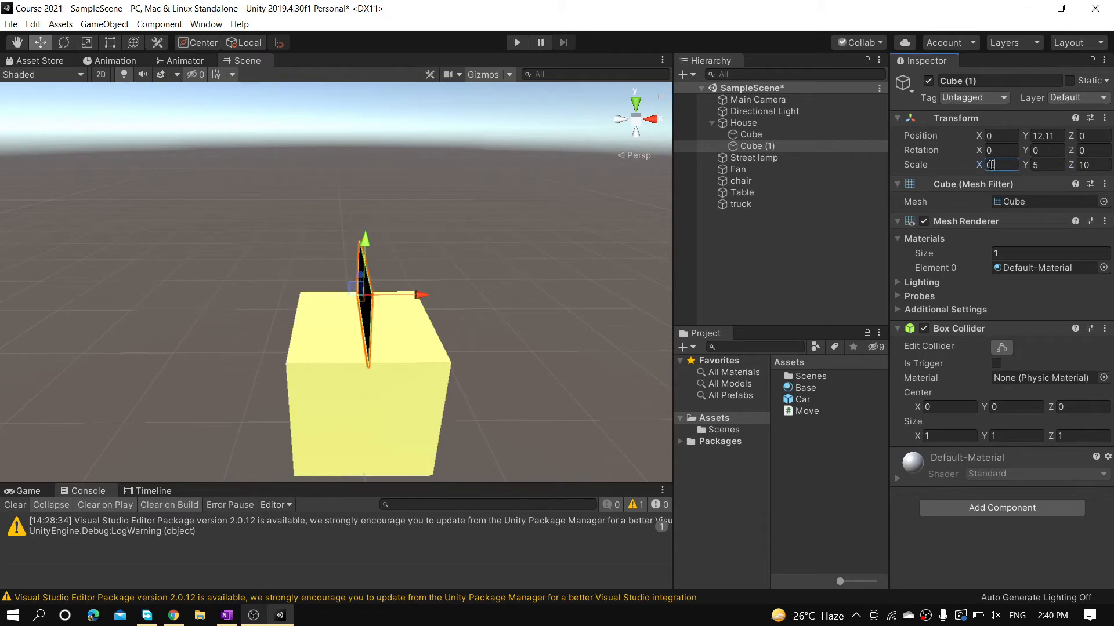
text(5)
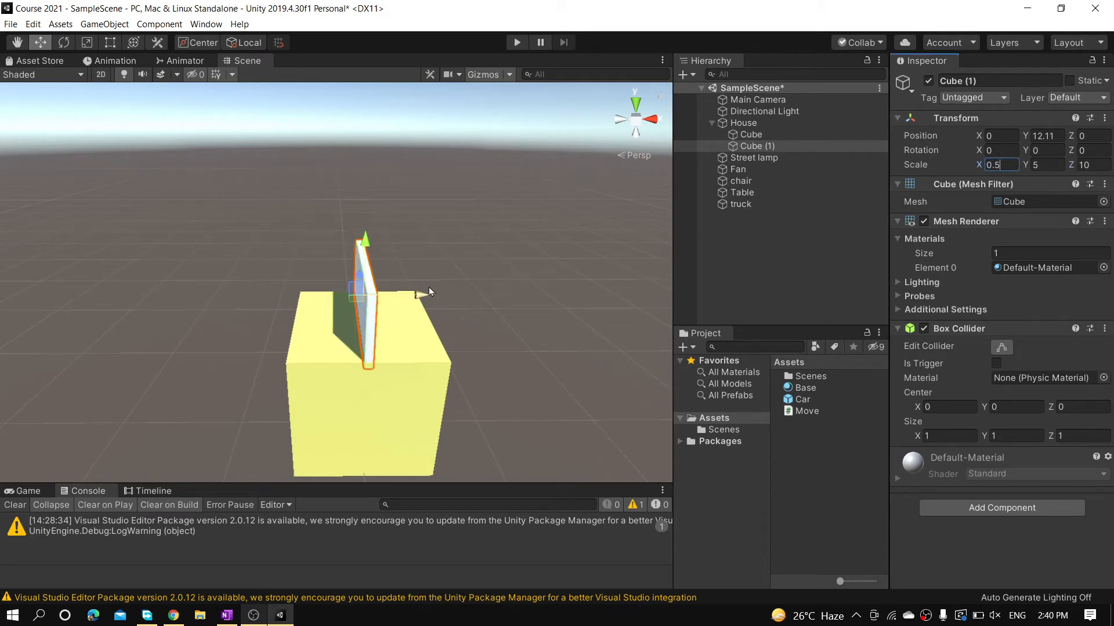
Move the upright panel to the yellow cube's negative-X edge, at about X -4.69, Y 12.35.
alt+drag(596, 310, 579, 245)
scroll(503, 312, up, 2)
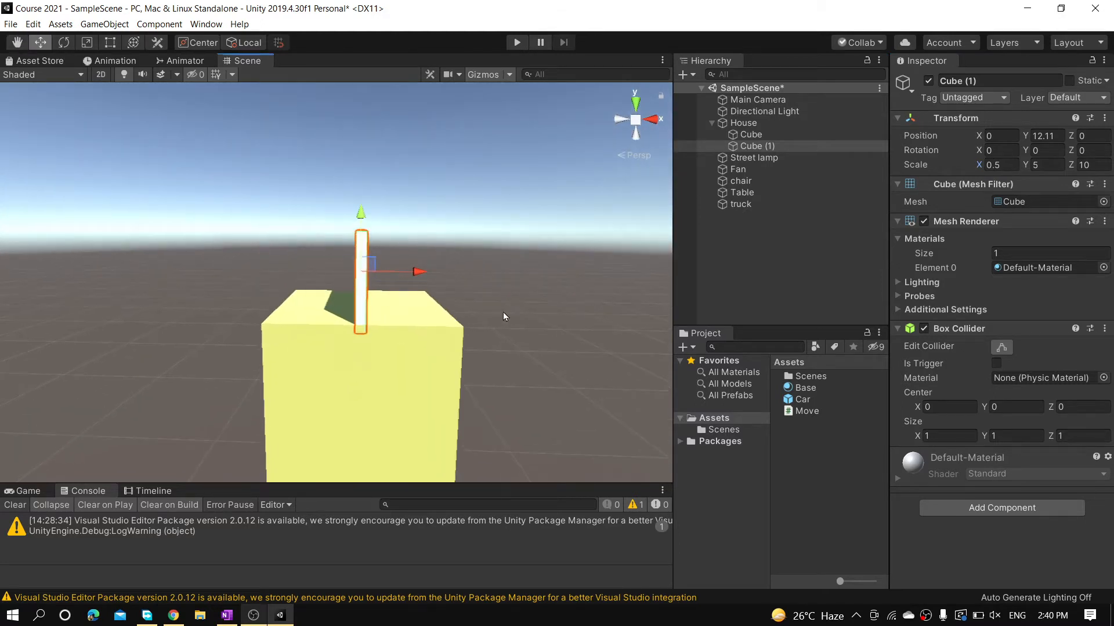
scroll(493, 301, up, 1)
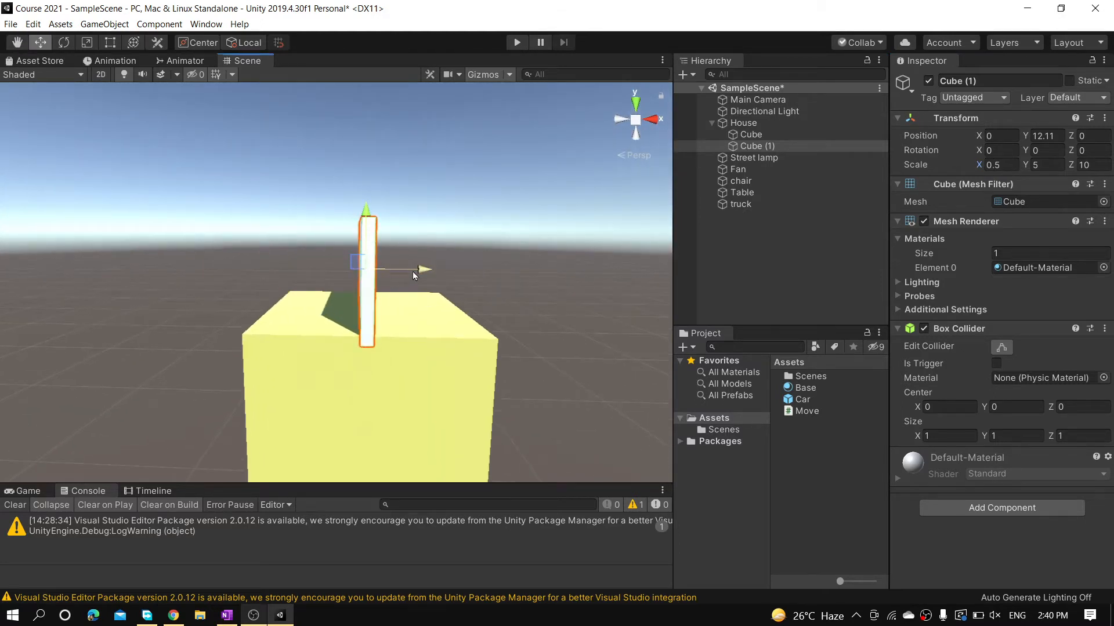
drag(412, 271, 325, 270)
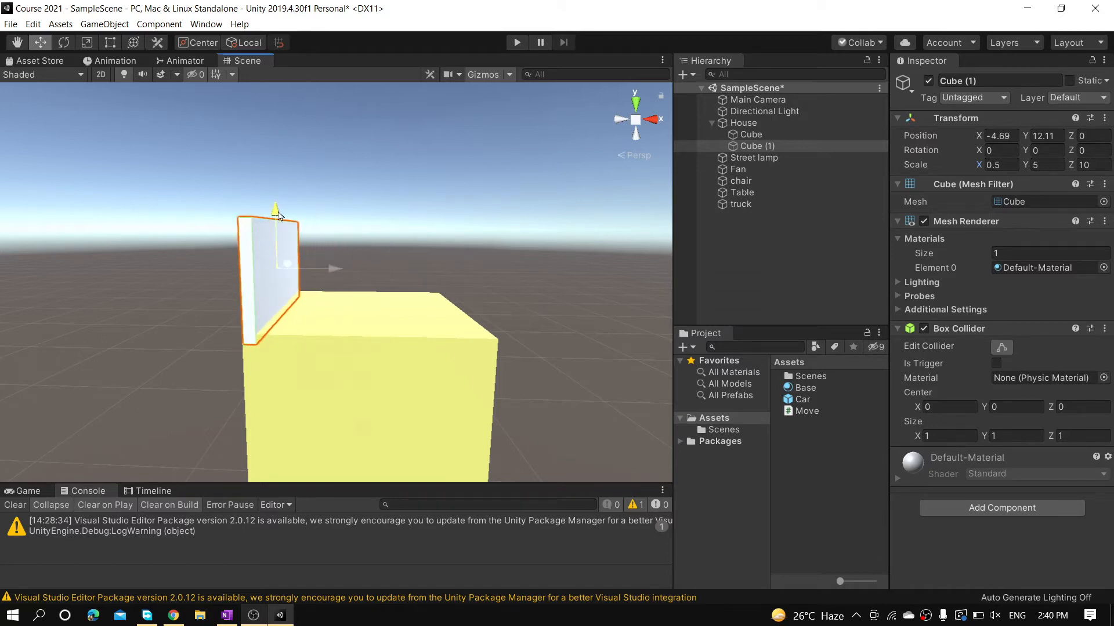
drag(278, 218, 278, 211)
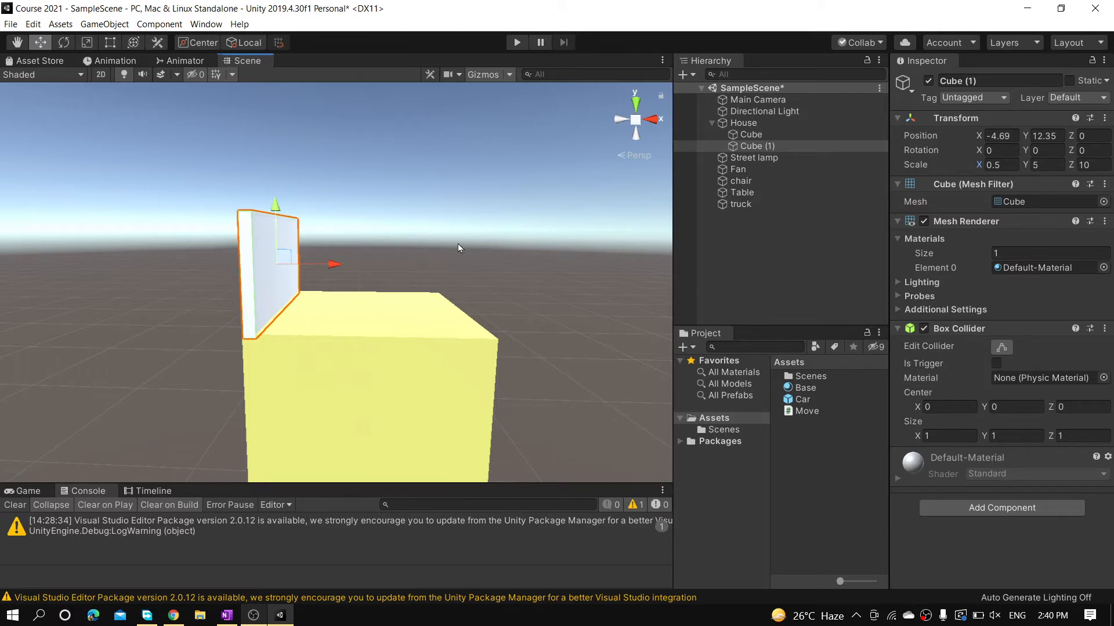
Tilt the Cube (1) panel by setting its Z rotation to 45.
key(e)
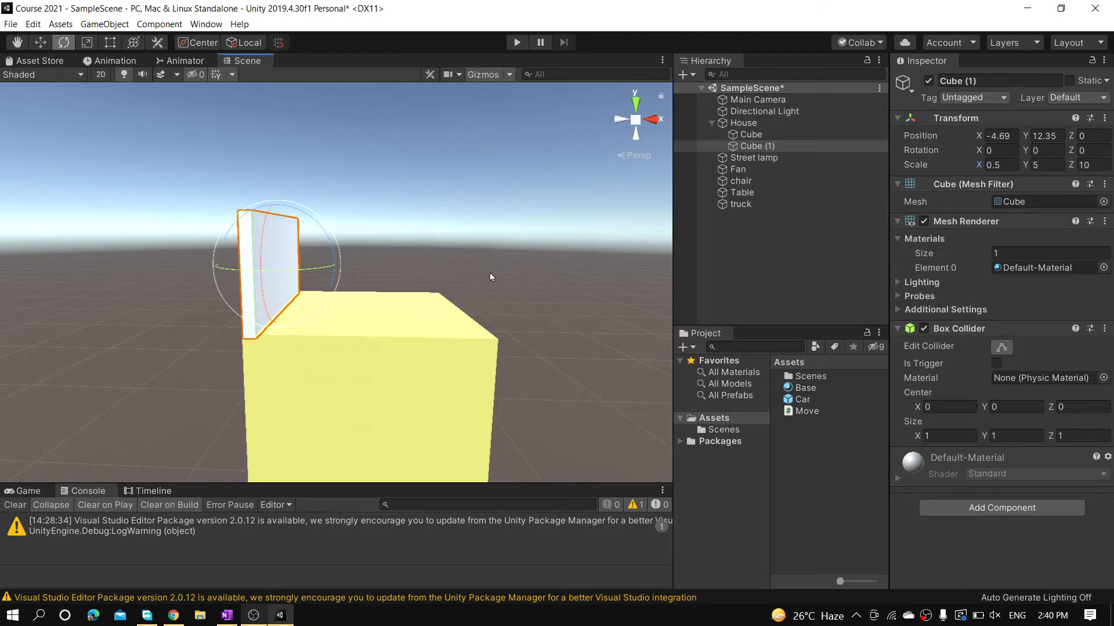
alt+drag(482, 246, 499, 248)
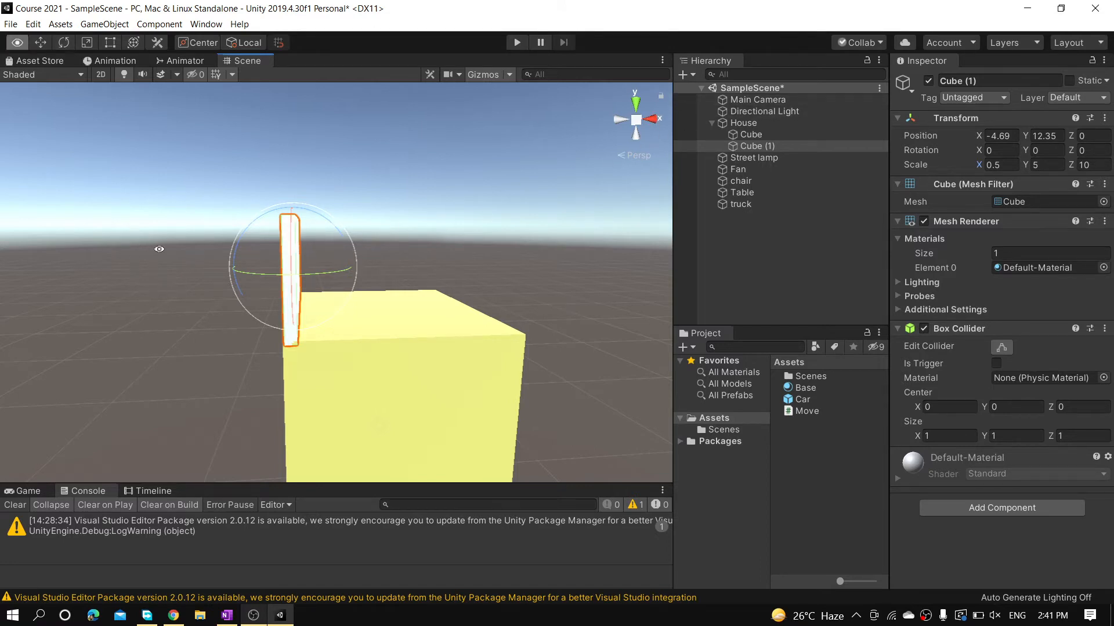
alt+drag(158, 250, 424, 300)
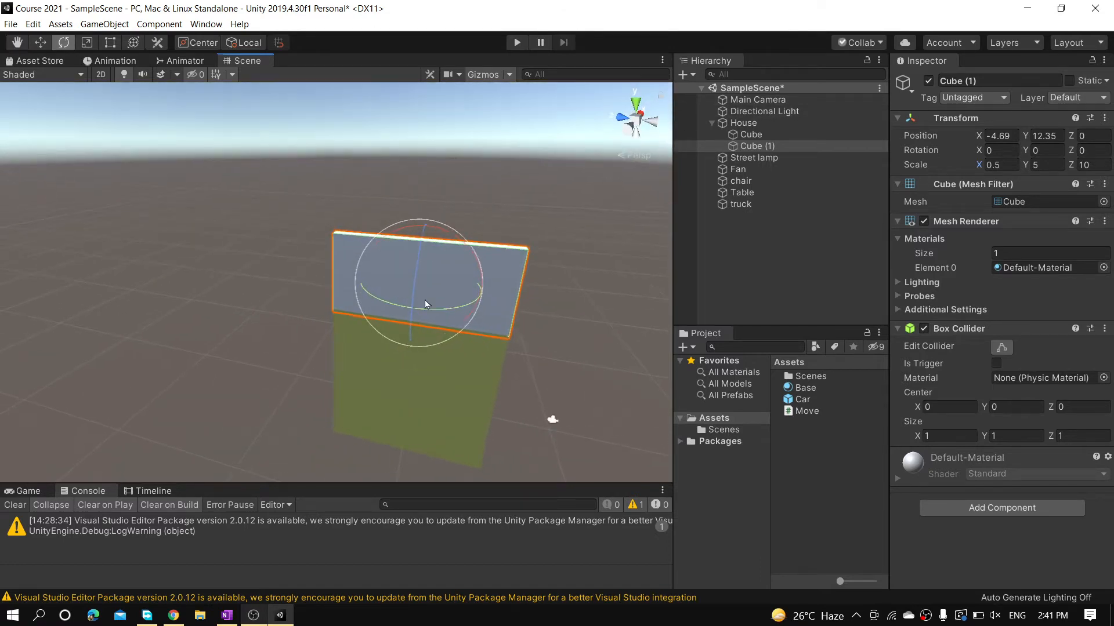
key(w)
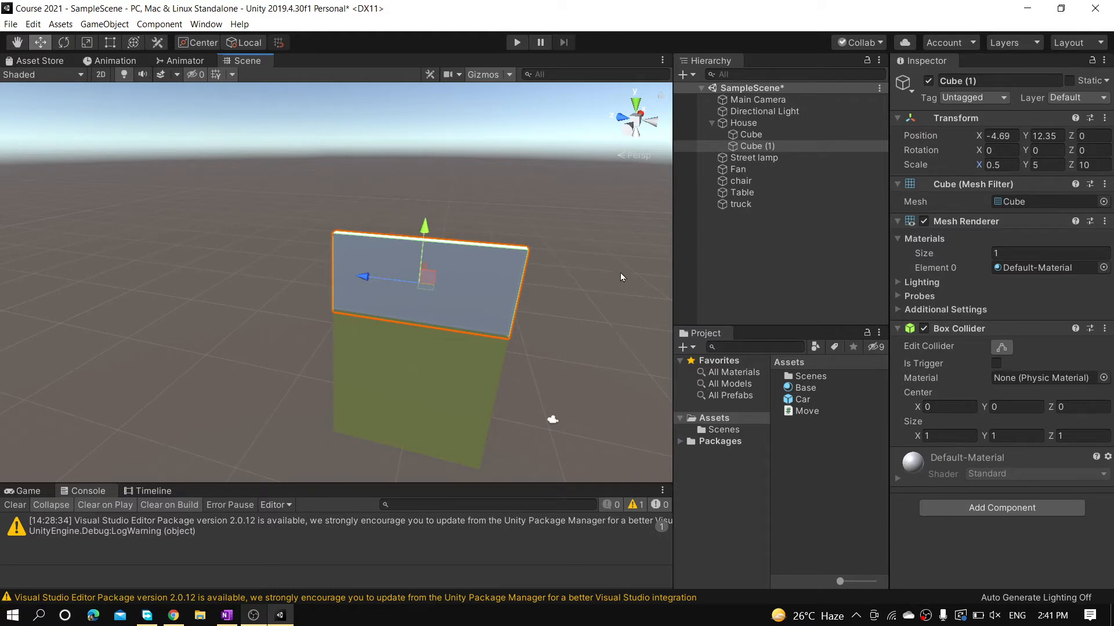
alt+drag(620, 277, 455, 276)
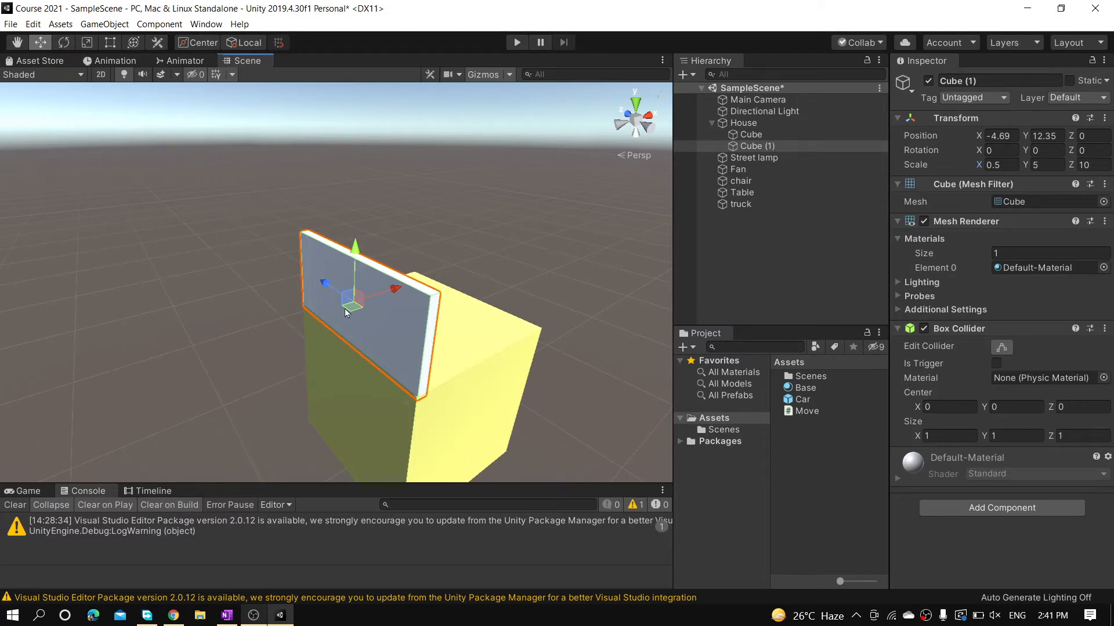
key(e)
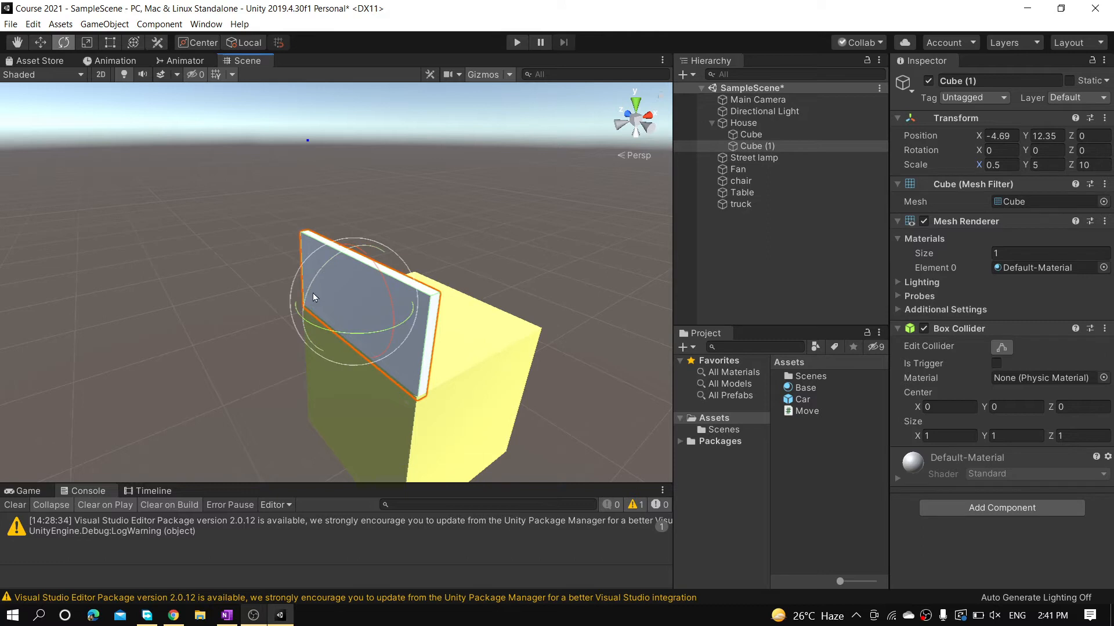
key(w)
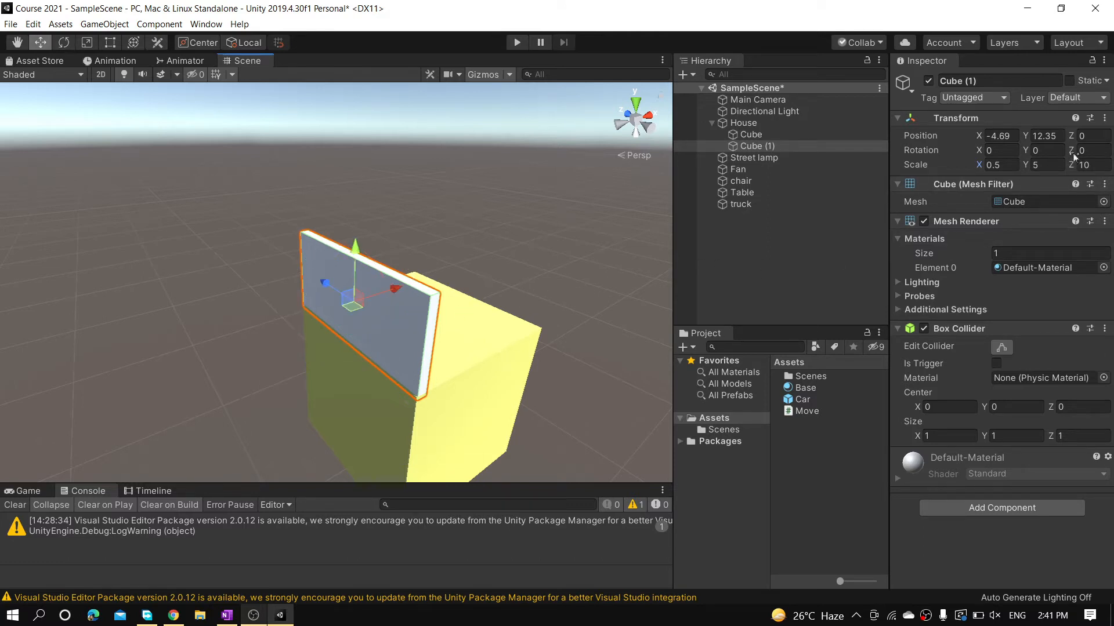
mouse_move(1072, 153)
mouse_down()
mouse_move(1107, 148)
mouse_move(85, 141)
mouse_move(1065, 144)
mouse_up()
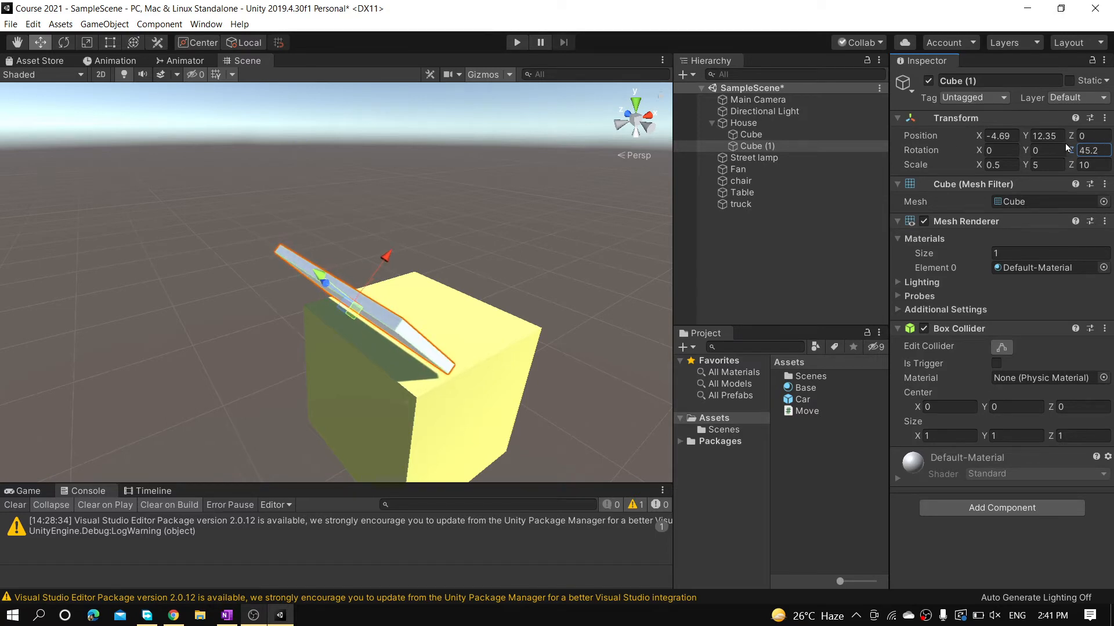
click(1095, 150)
text(45)
key(Return)
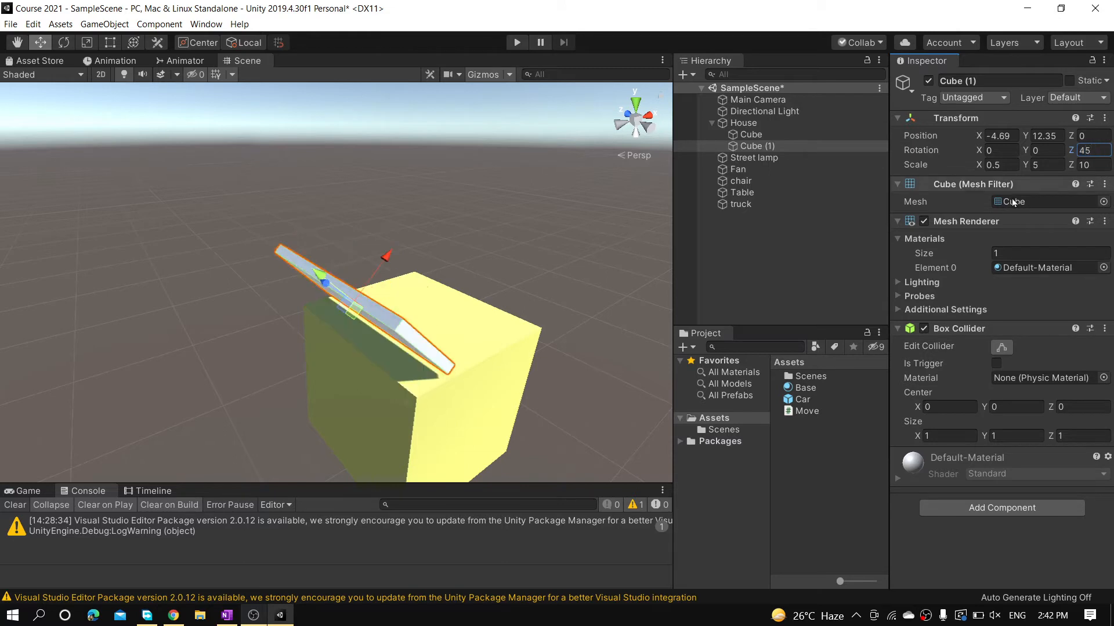
Move the tilted panel so its lower end rests on the yellow cube's positive-X edge, at about X 3.13, Y 11.67.
alt+drag(457, 293, 373, 277)
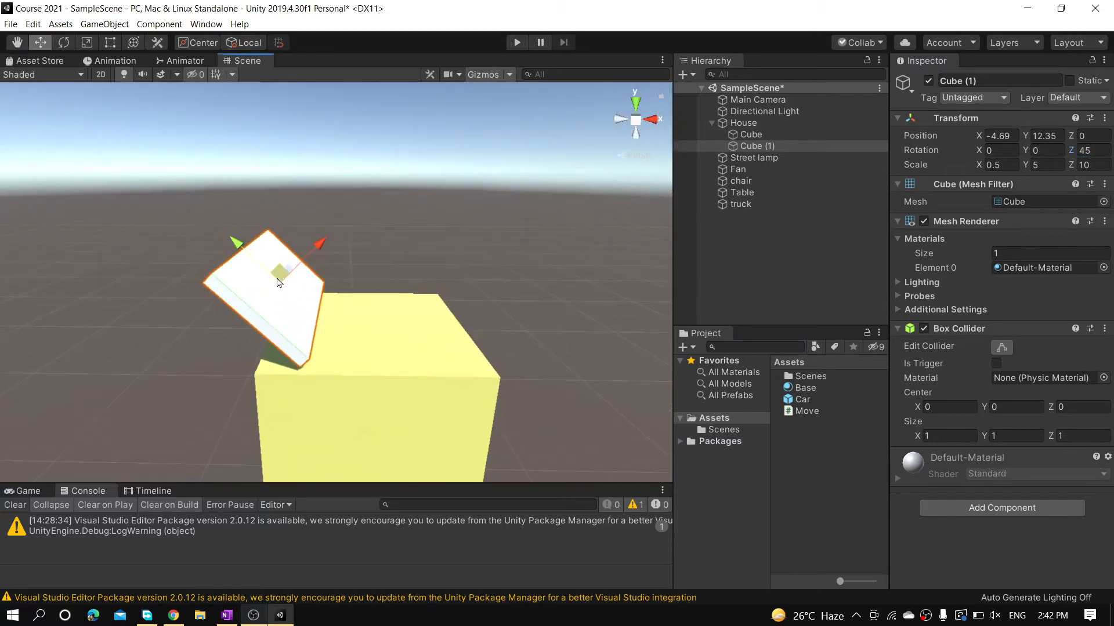
drag(302, 281, 427, 293)
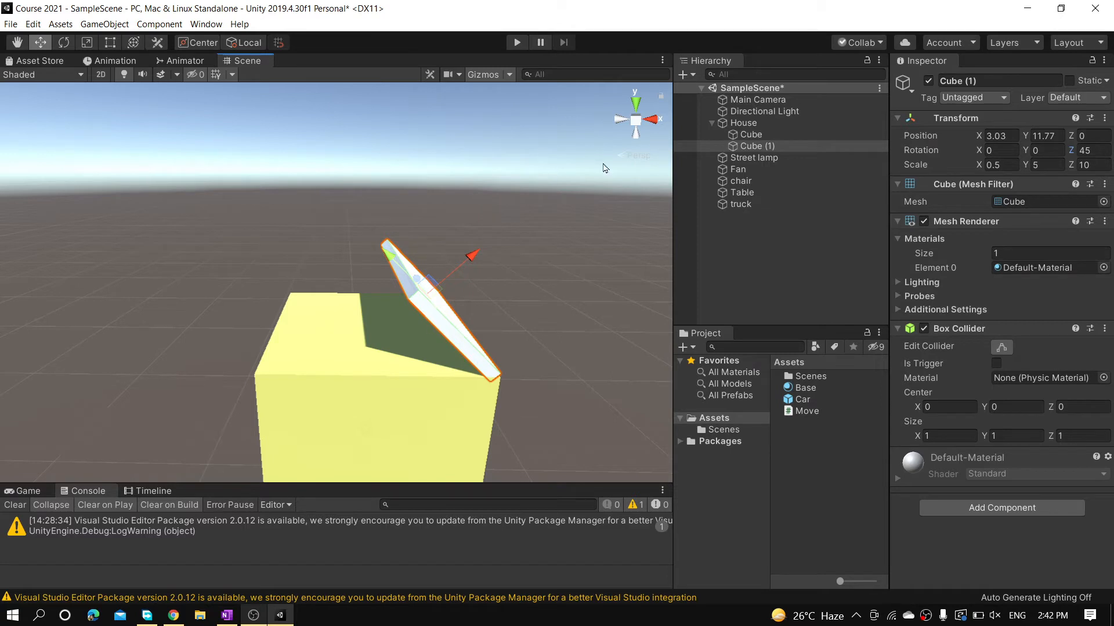
click(635, 157)
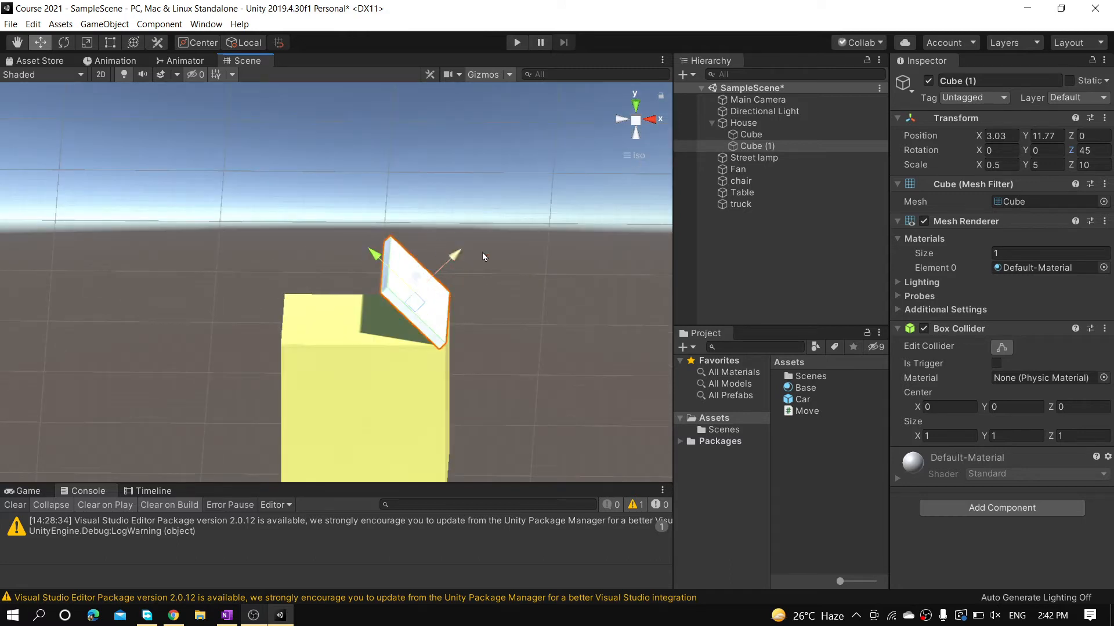
click(618, 121)
click(619, 120)
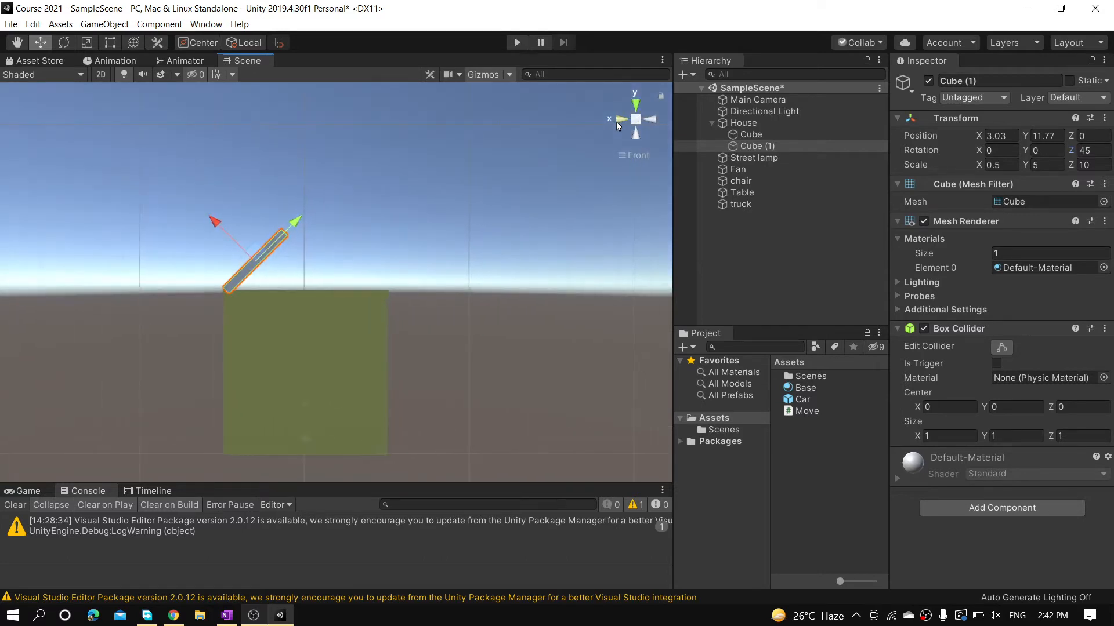
scroll(287, 309, up, 10)
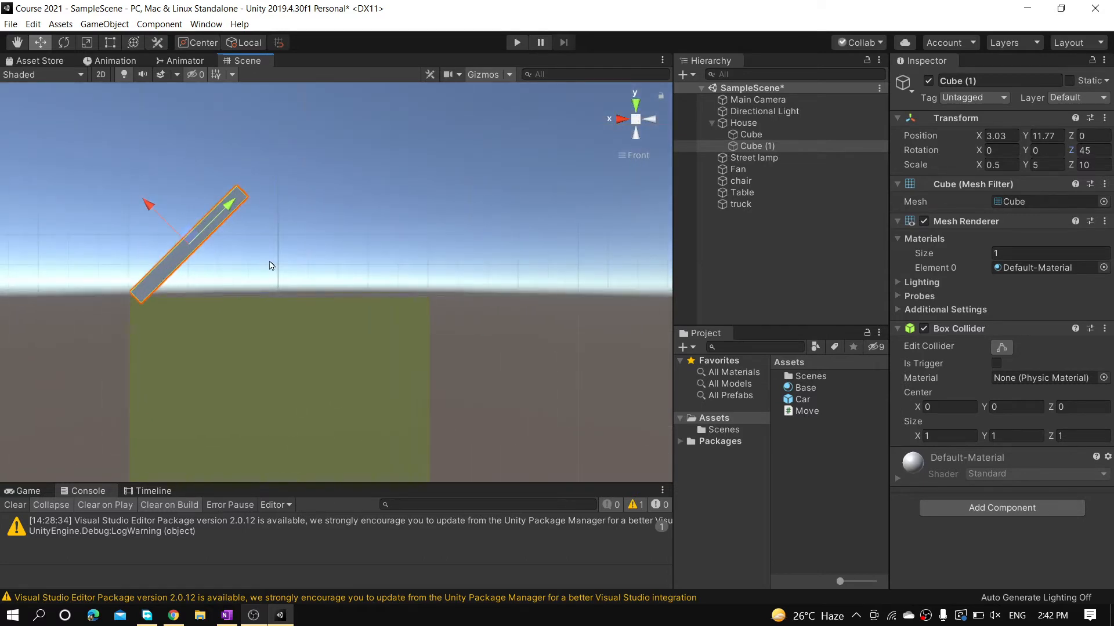
middle_drag(271, 262, 351, 272)
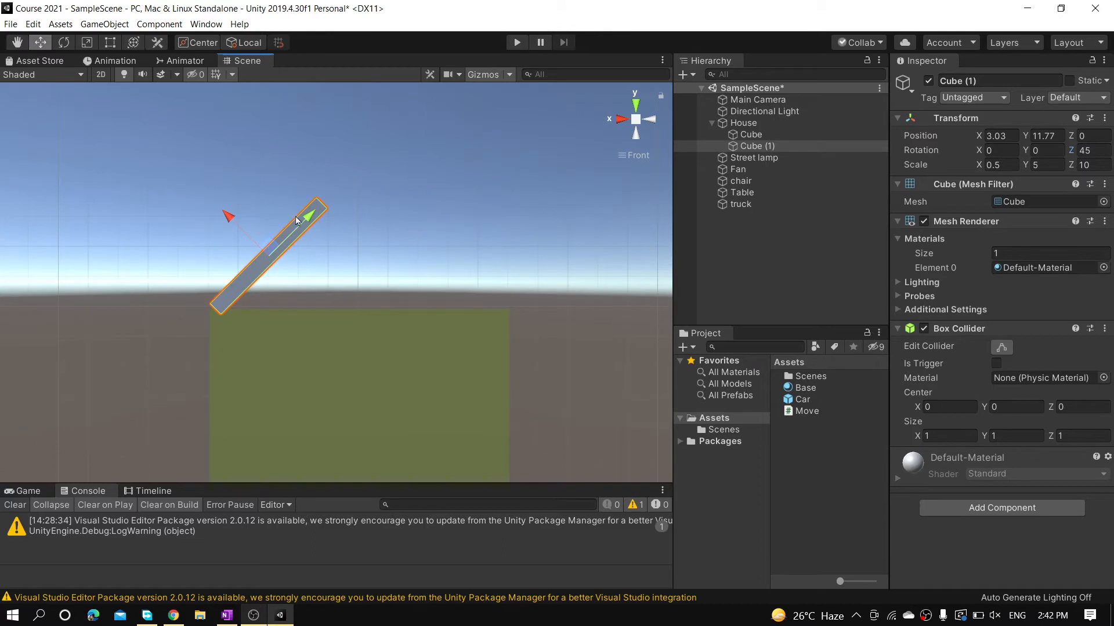
drag(302, 218, 306, 225)
Duplicate the tilted Cube (1) panel and mirror the copy's slope by setting its Z rotation to -45.
click(620, 120)
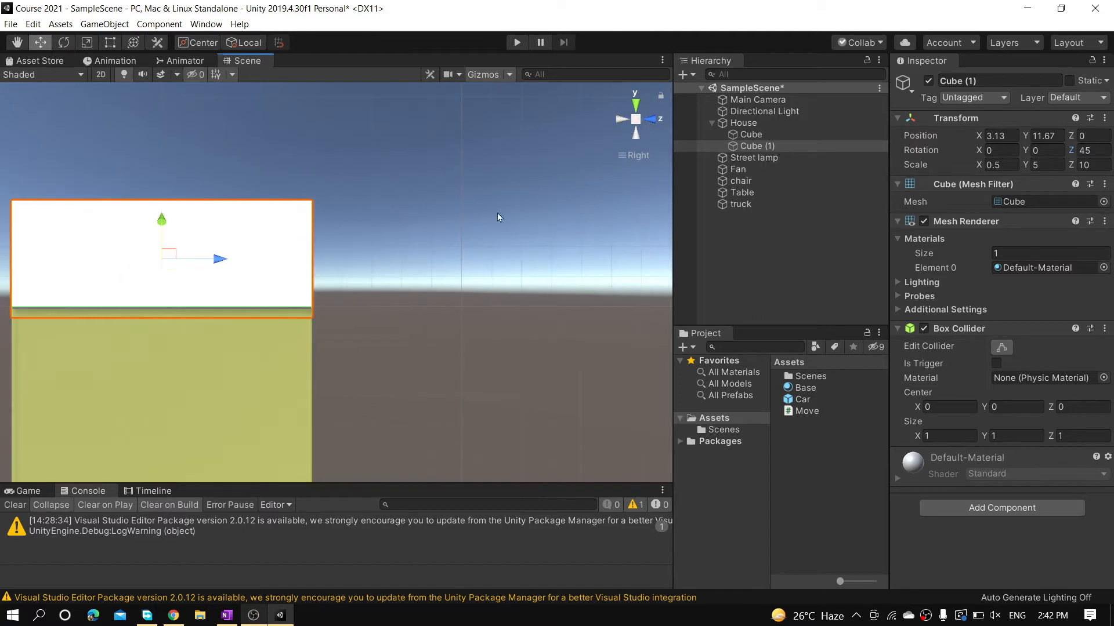
middle_drag(381, 304, 513, 272)
click(637, 155)
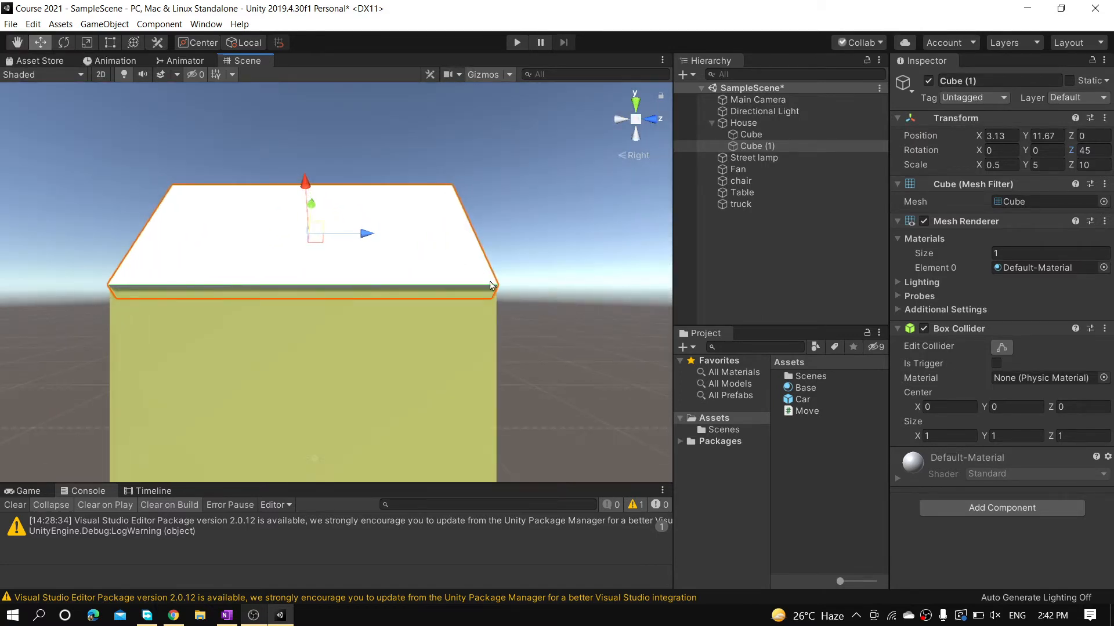
alt+drag(284, 171, 151, 334)
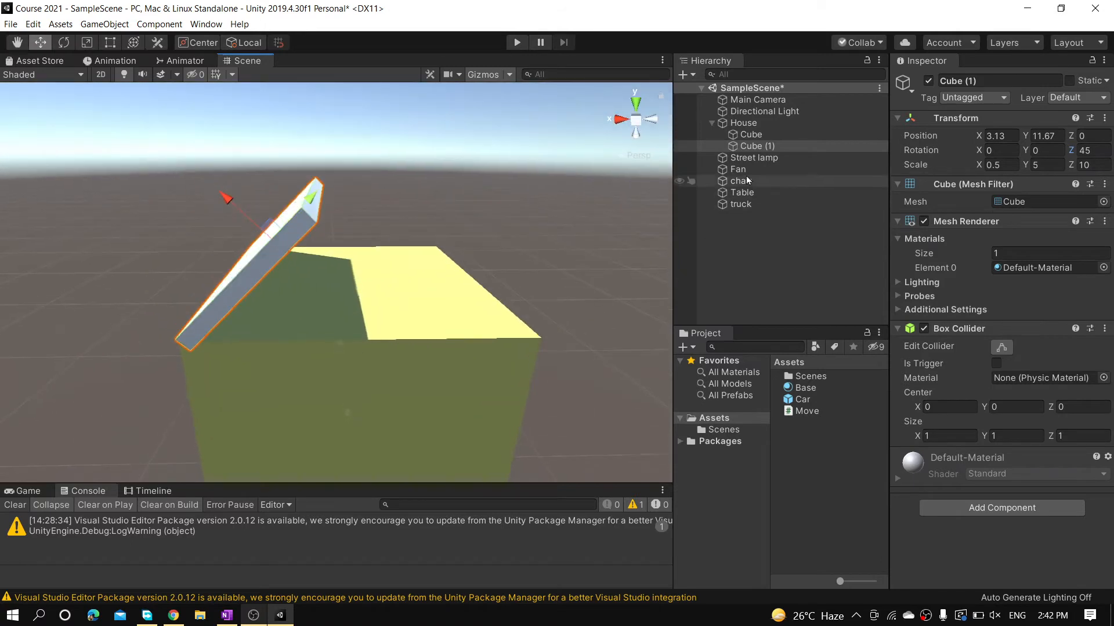
key(ctrl+d)
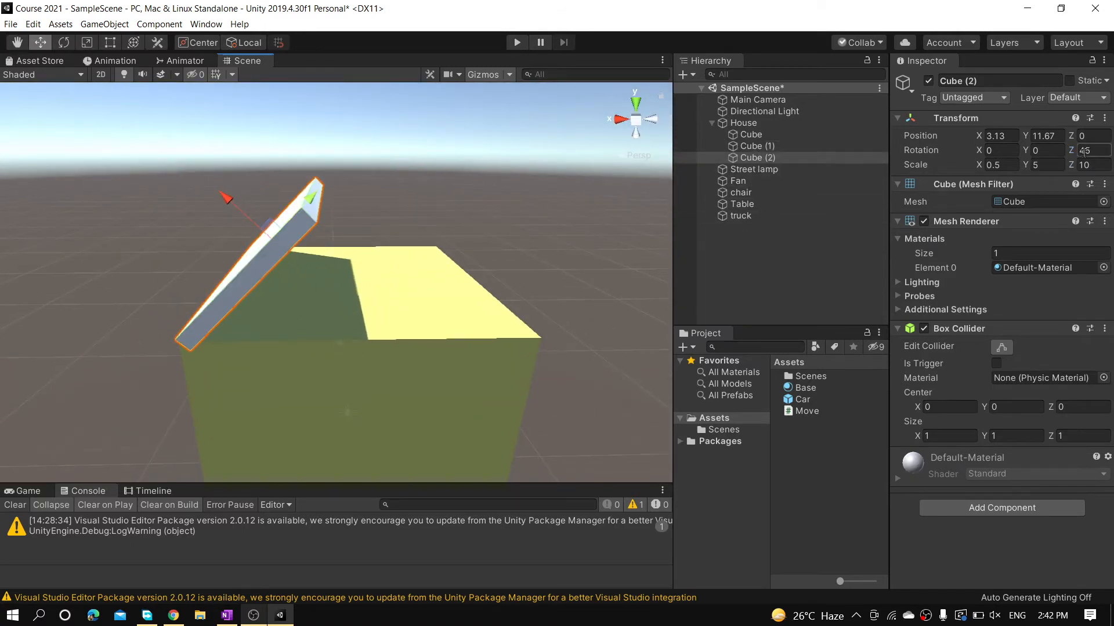
click(1083, 151)
click(1081, 150)
text(-)
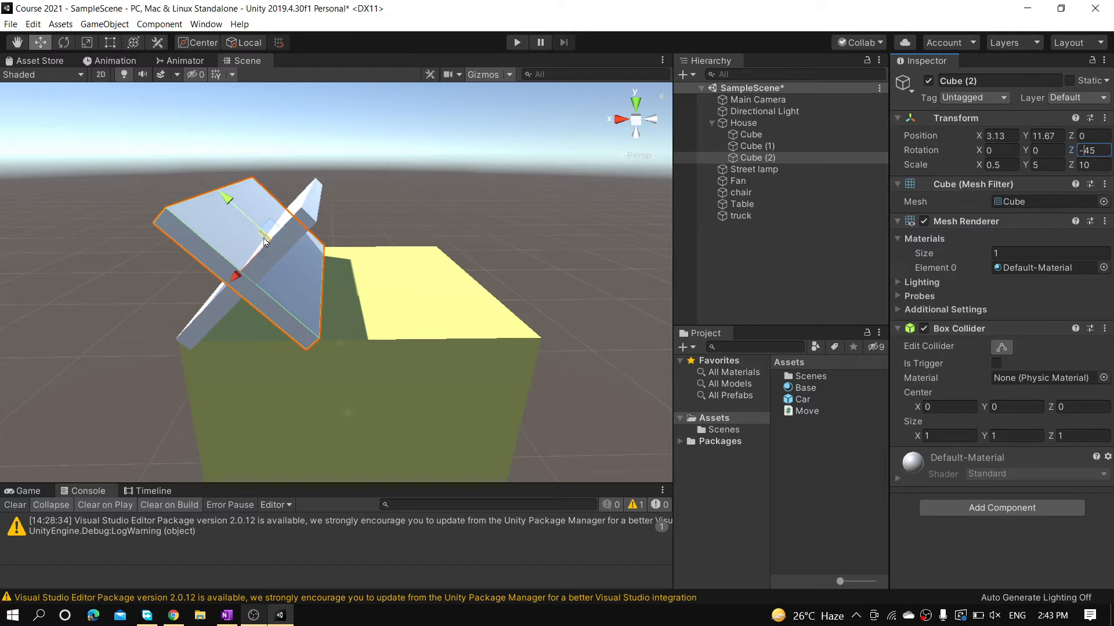
Move the duplicated panel onto the yellow cube's opposite edge, at about X -3.01, Y 11.41, Z -0.11.
drag(264, 242, 408, 323)
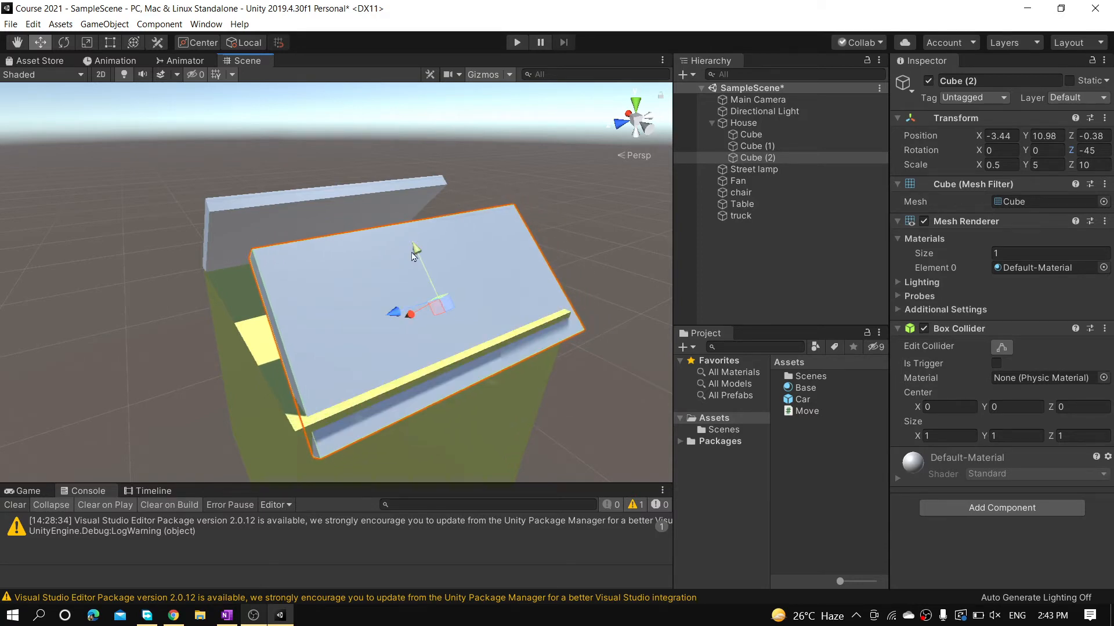
drag(416, 250, 409, 233)
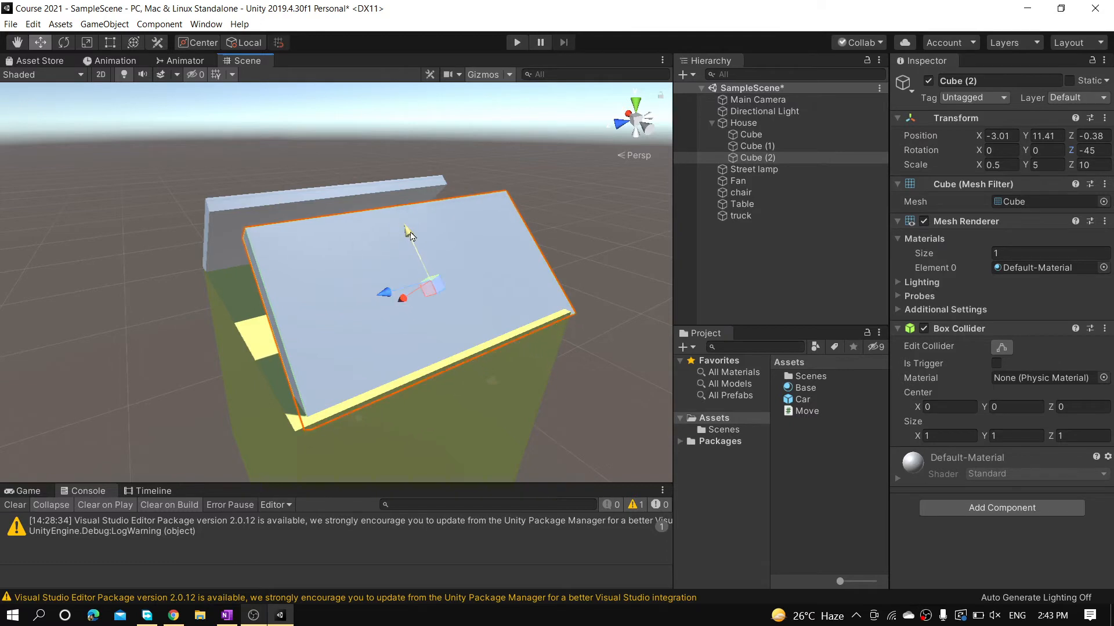
drag(382, 296, 375, 295)
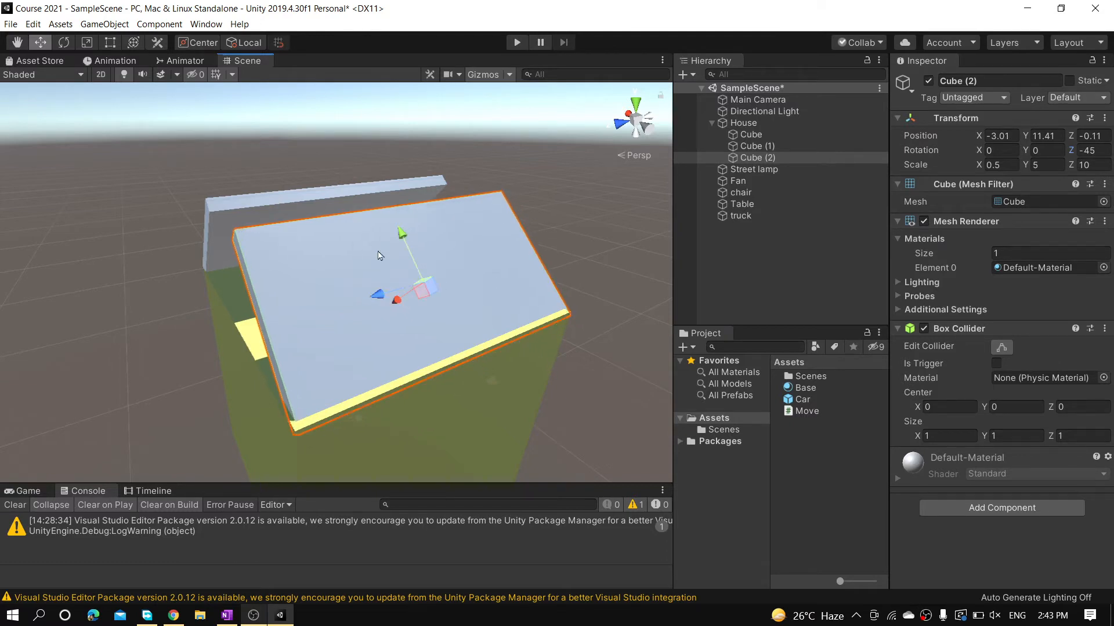
Align the Cube (2) roof panel with the yellow cube's top edge in the front view, at about X -3.07, Y 11.67.
click(632, 156)
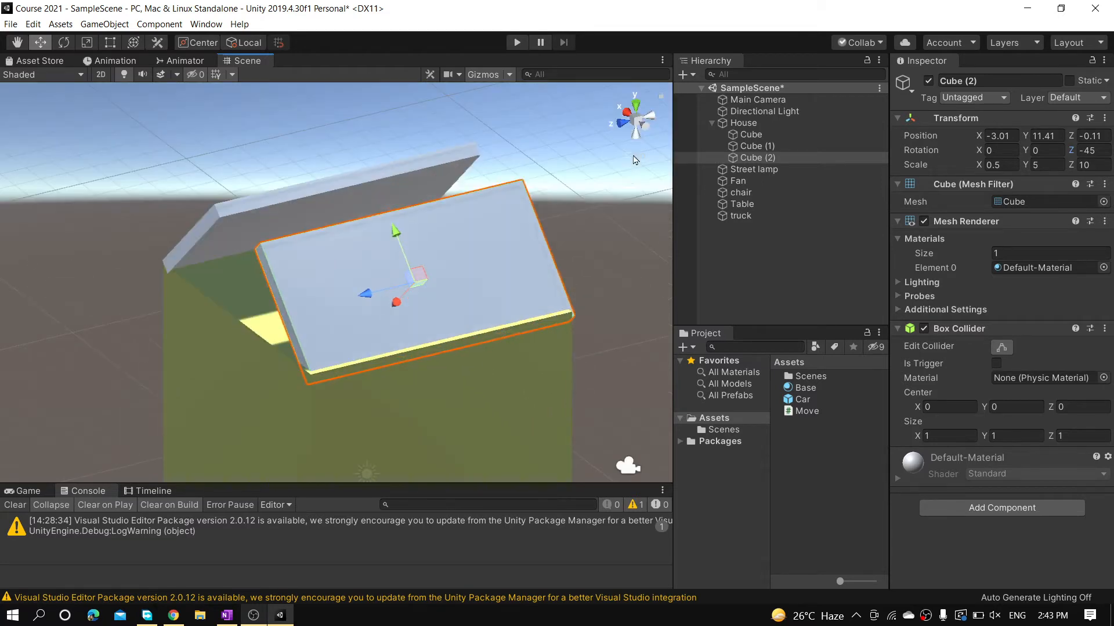
click(623, 123)
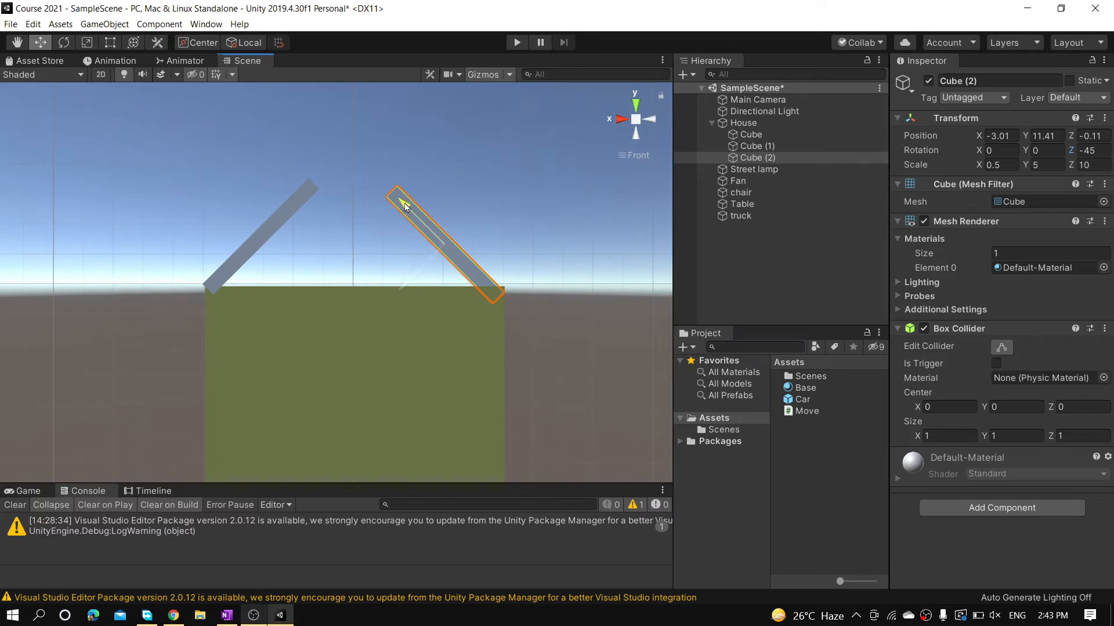
drag(407, 206, 404, 203)
drag(403, 283, 406, 278)
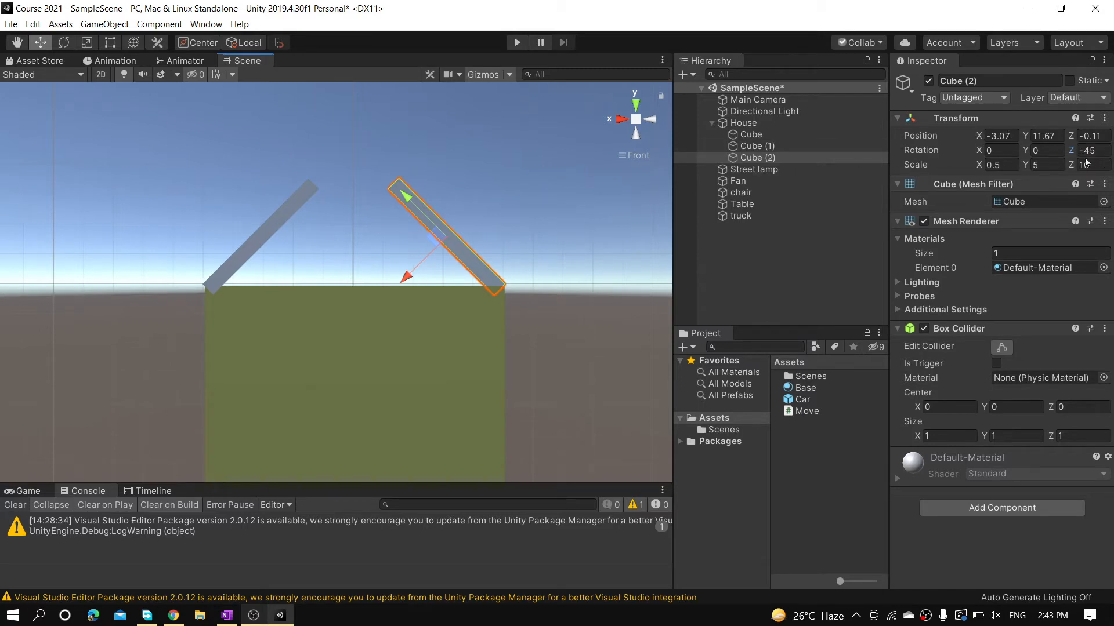
Try lengthening the Cube (2) panel with Y scales of 10 and 7.5, sliding it up its slope to about X -2.38, Y 12.36.
click(1040, 166)
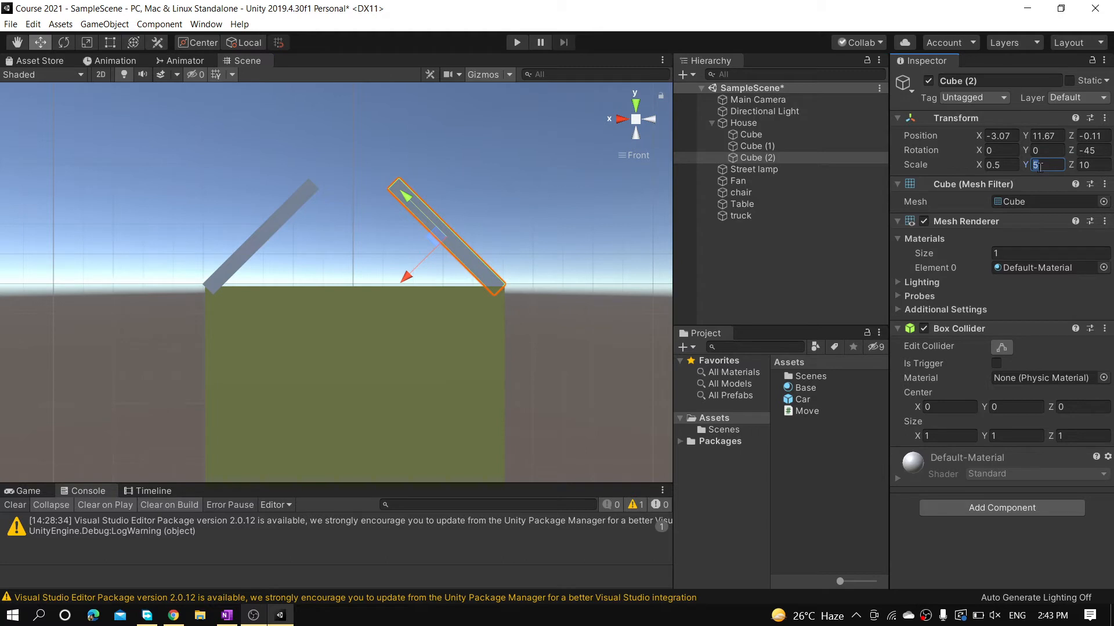
text(10)
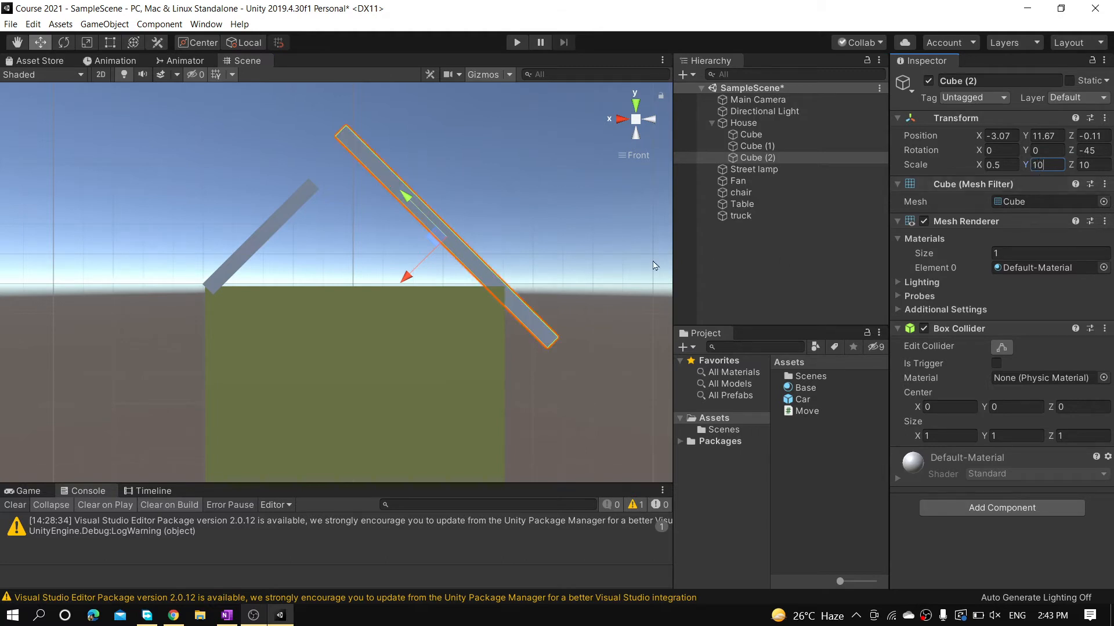
double_click(1050, 165)
text(7.5)
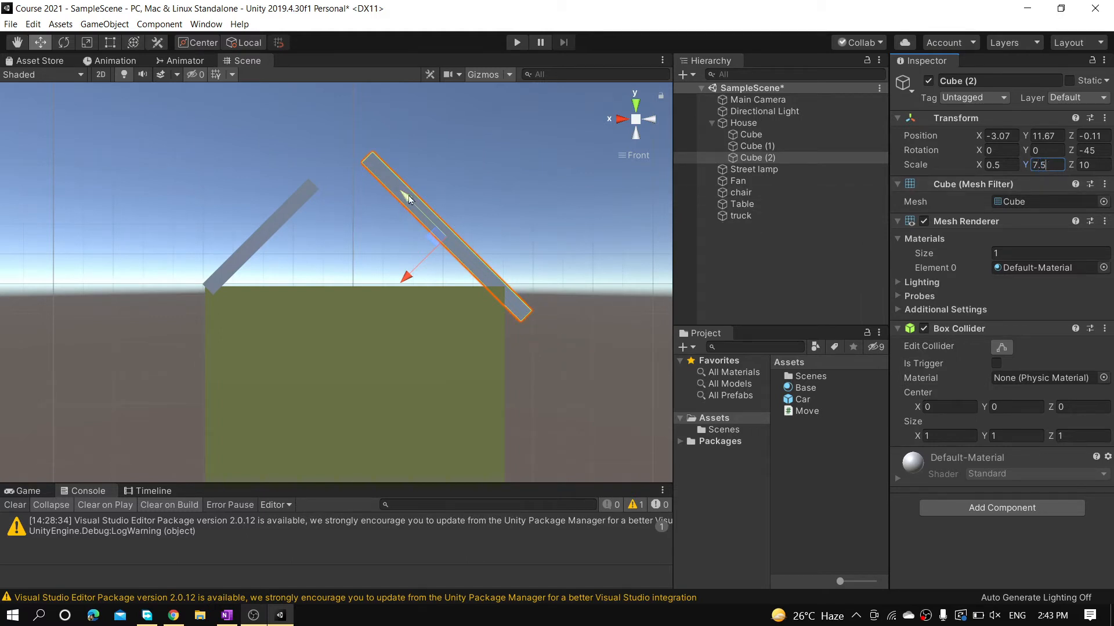
key(BackSpace)
key(BackSpace)
key(BackSpace)
text(5)
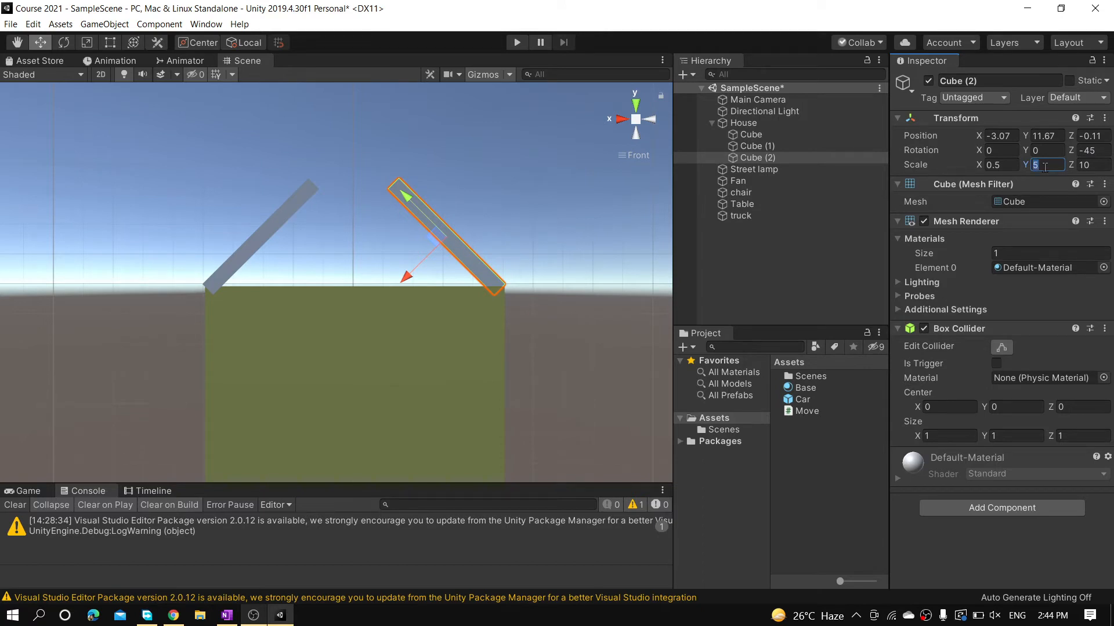
text(7.5)
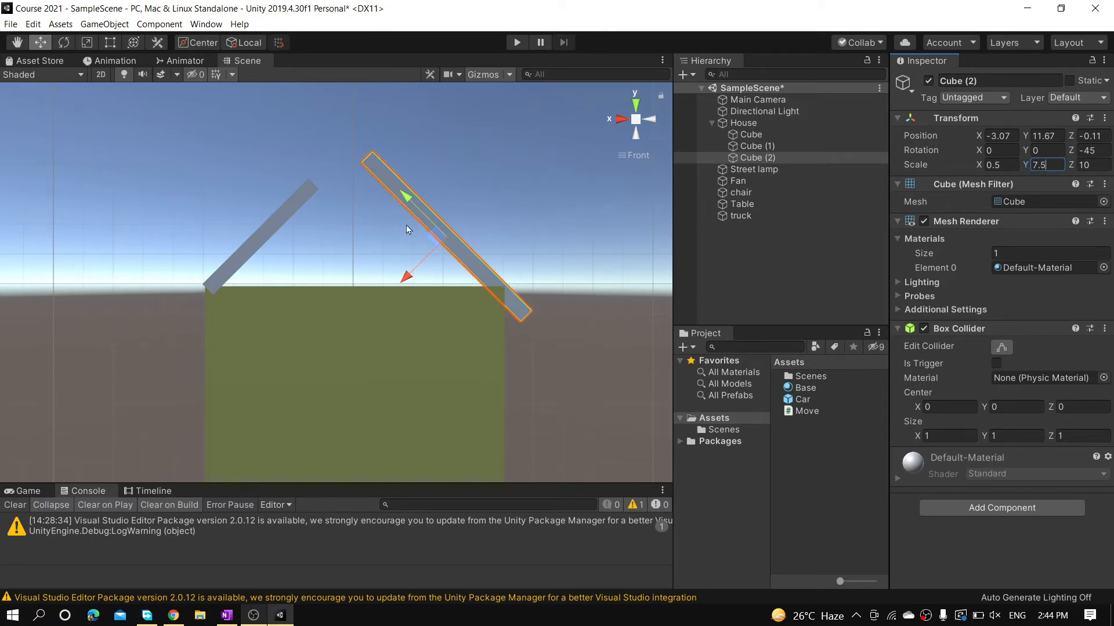
drag(405, 199, 388, 174)
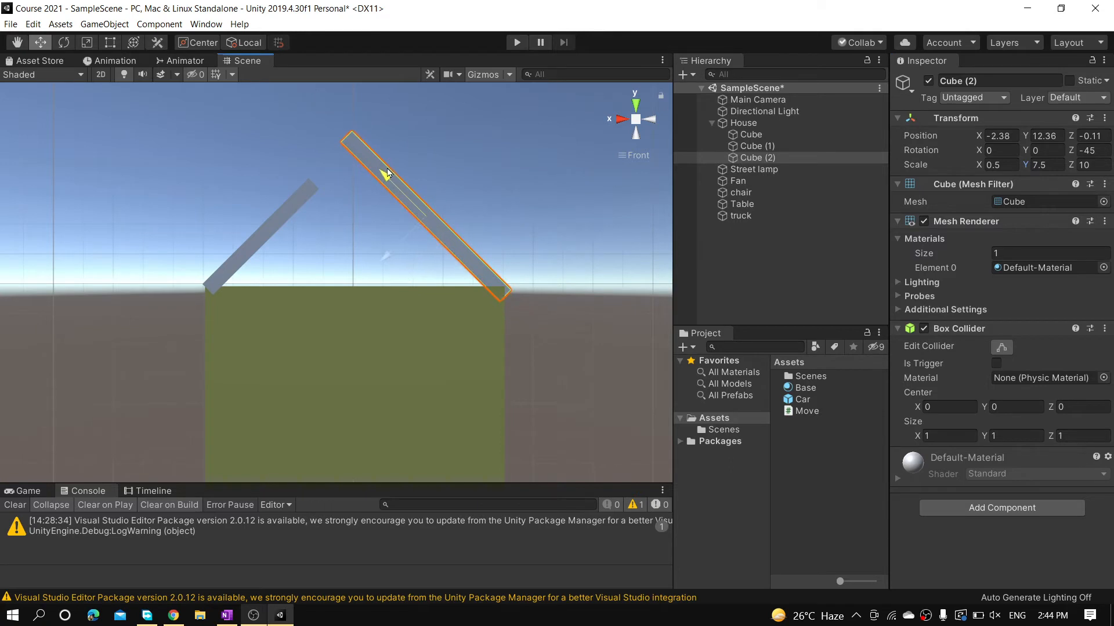
Set the Cube (2) panel's Y scale to 6 and slide it down its slope to about X -2.78, Y 11.96.
click(1043, 164)
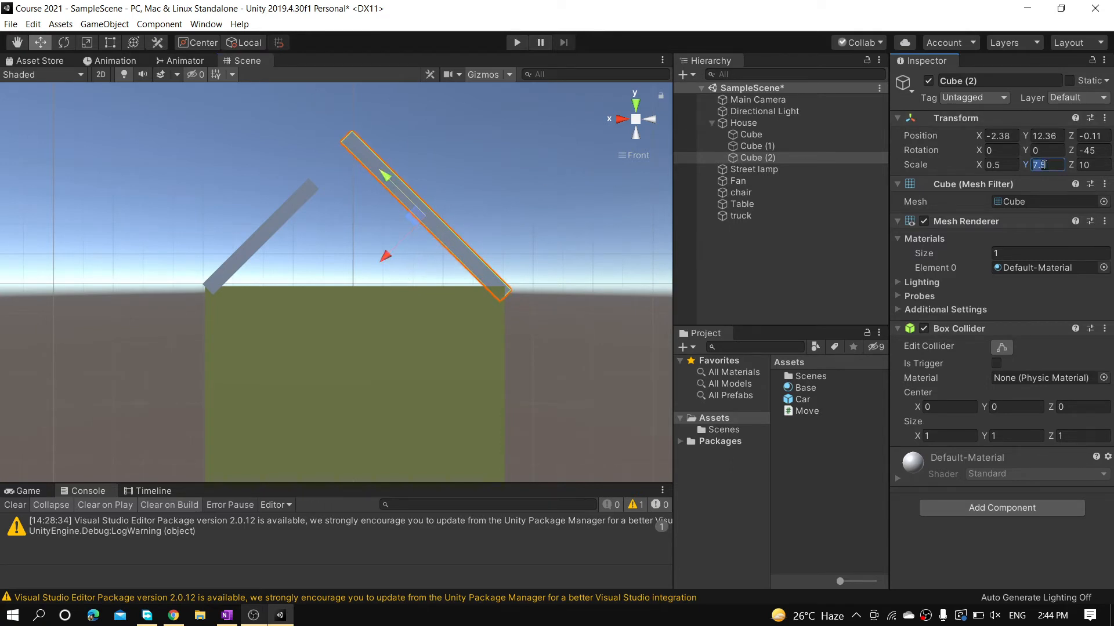
text(6)
drag(388, 177, 398, 191)
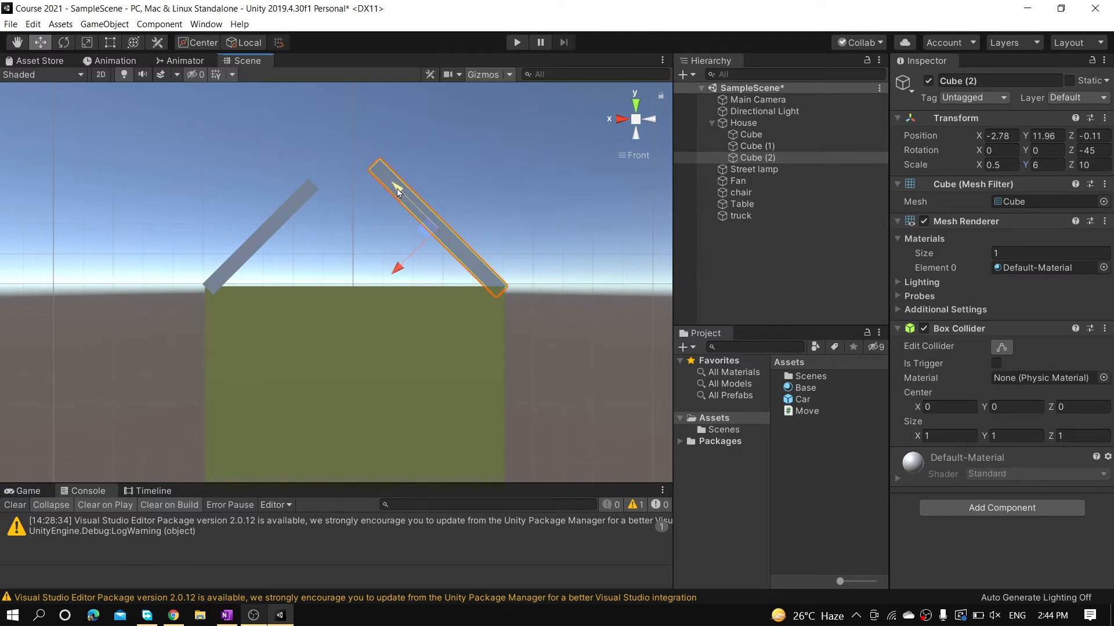
Stretch the upper ends of both roof panels with the Rect Tool until they meet at the ridge, giving Cube (1) a Y scale of about 7.
click(297, 199)
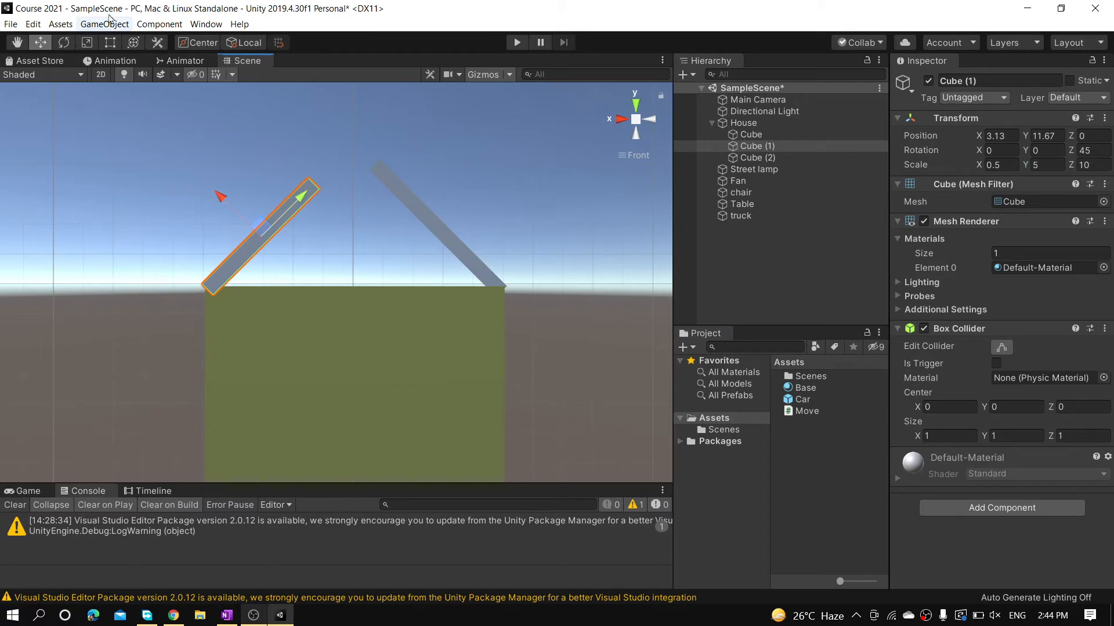
click(113, 48)
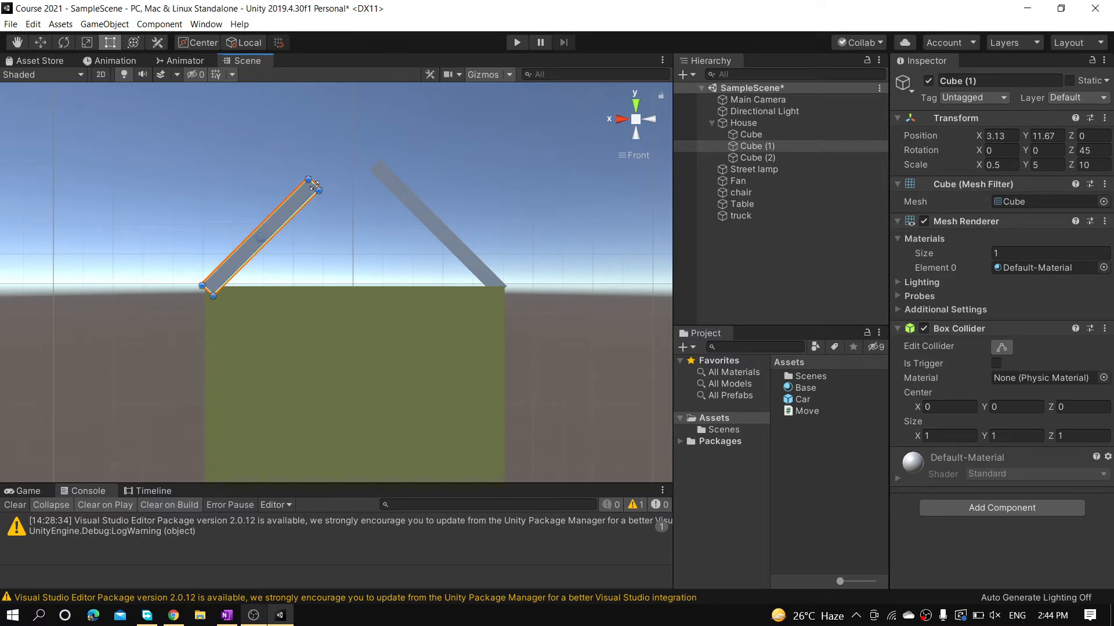
drag(314, 186, 355, 141)
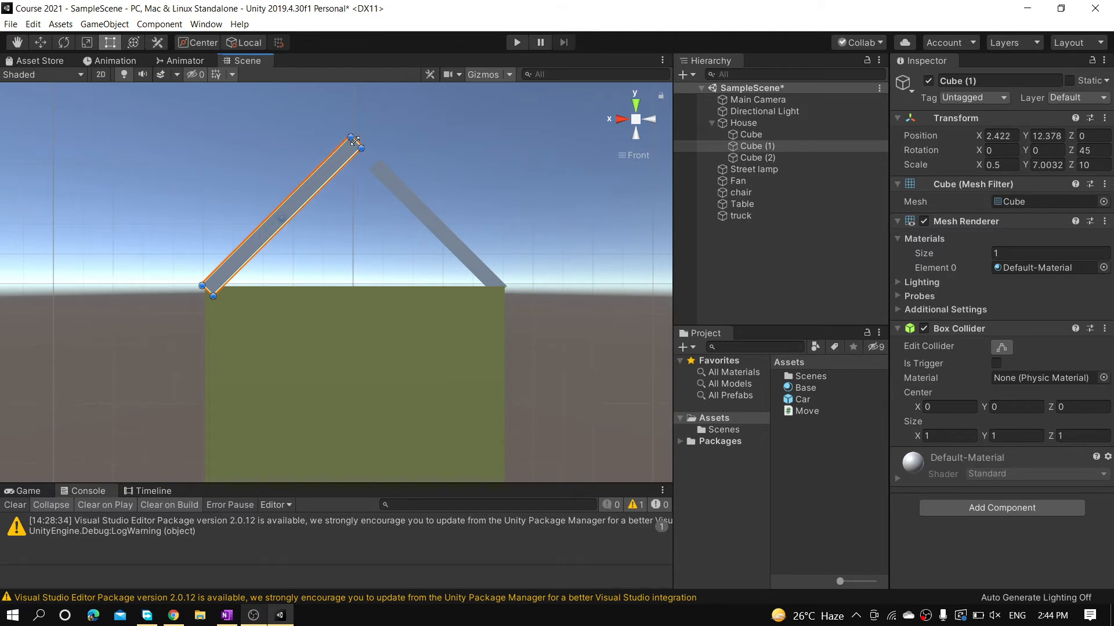
click(388, 173)
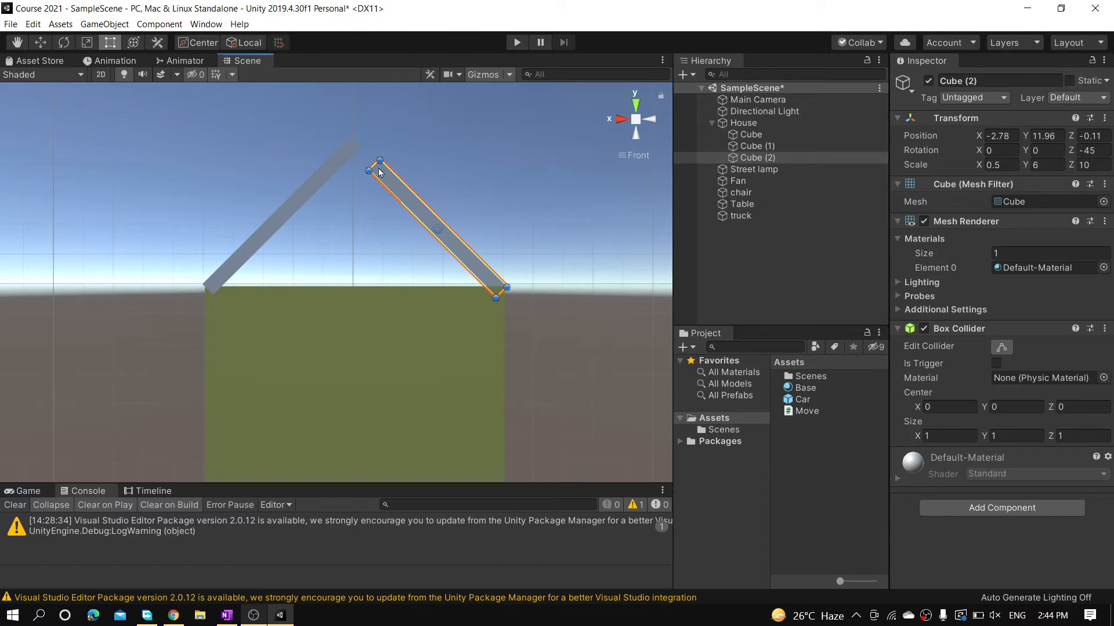
drag(379, 161, 360, 143)
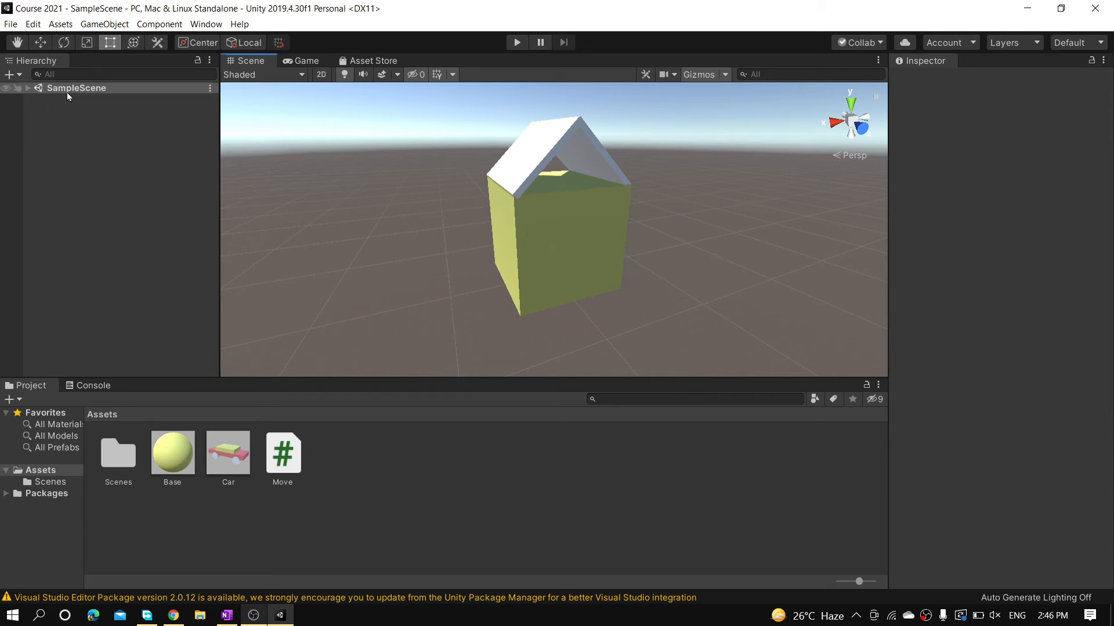
Expand SampleScene and its House object to list the house's parts.
click(27, 91)
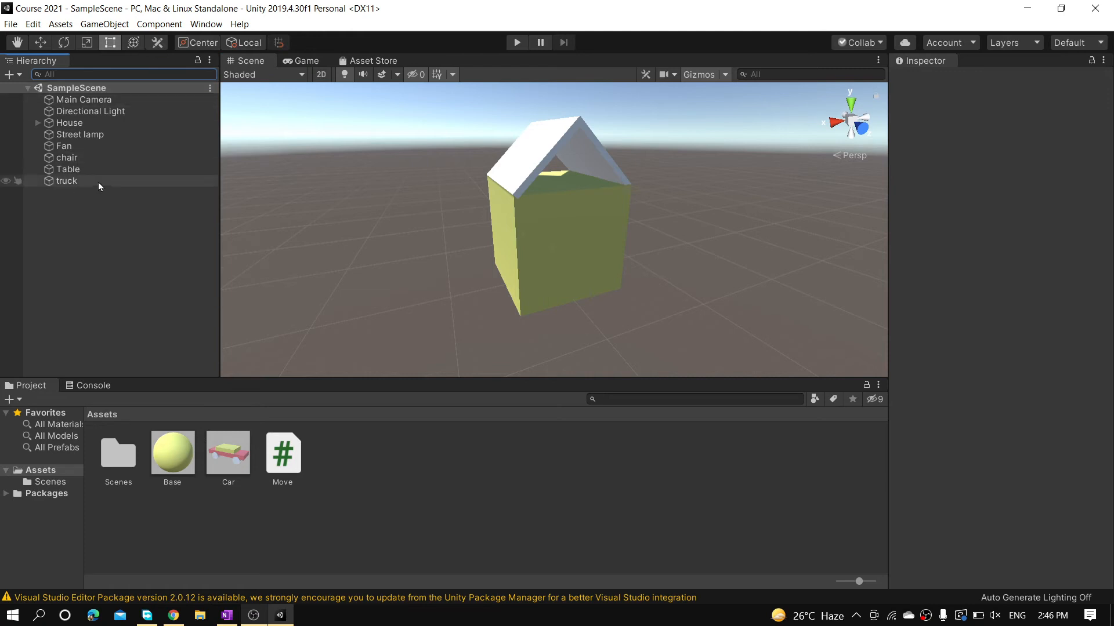
click(38, 123)
right_click(88, 128)
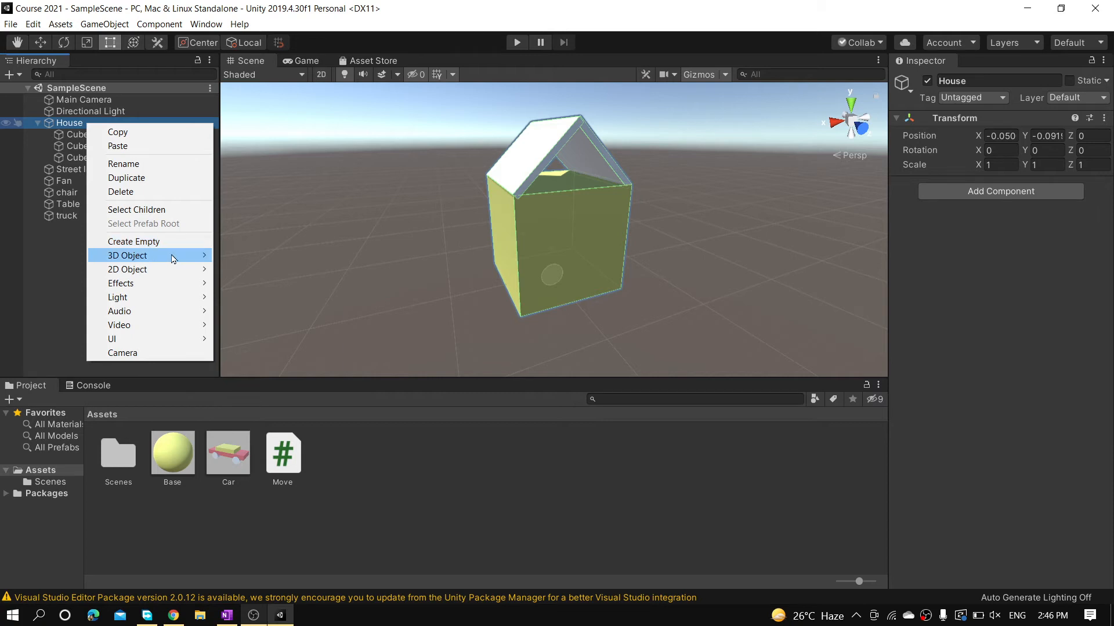
mouse_move(177, 255)
click(242, 256)
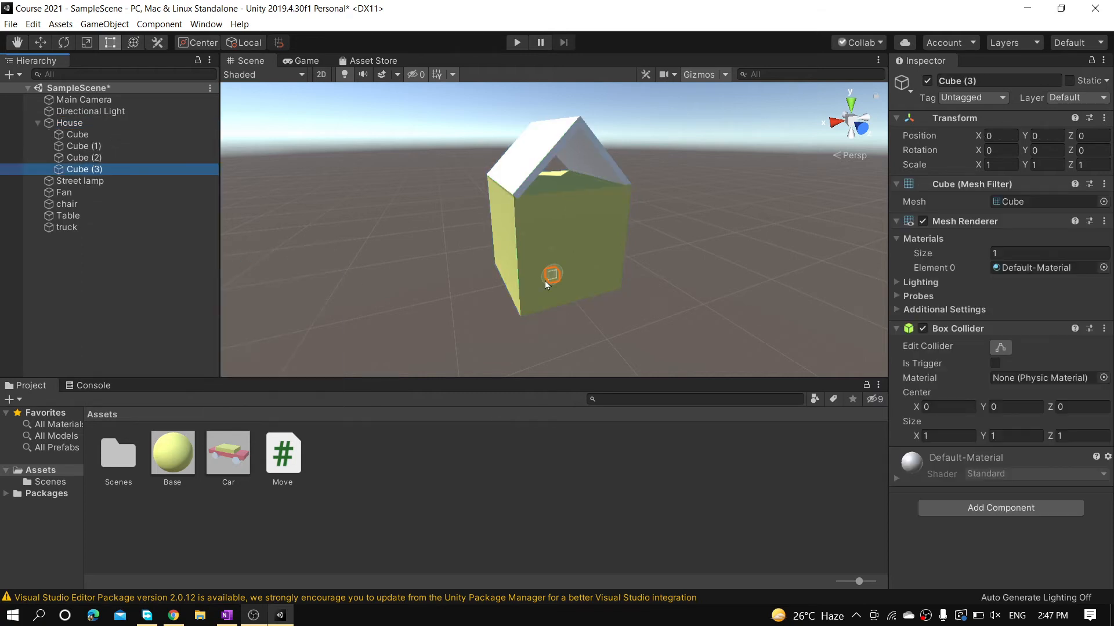
key(ctrl+z)
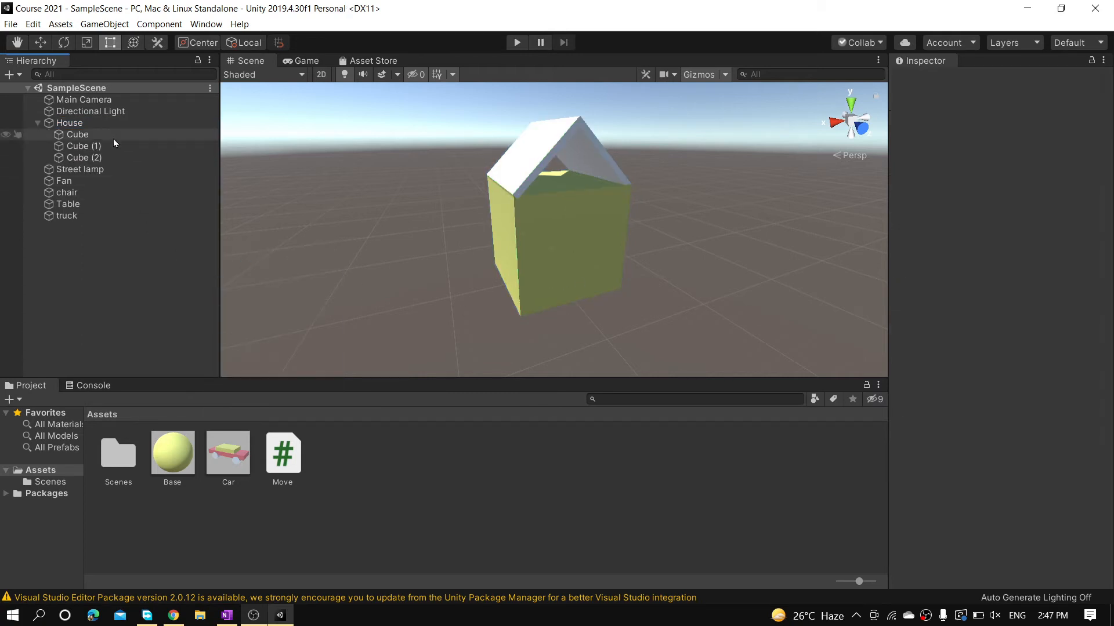
Add a 3D capsule as a child of House.
right_click(77, 126)
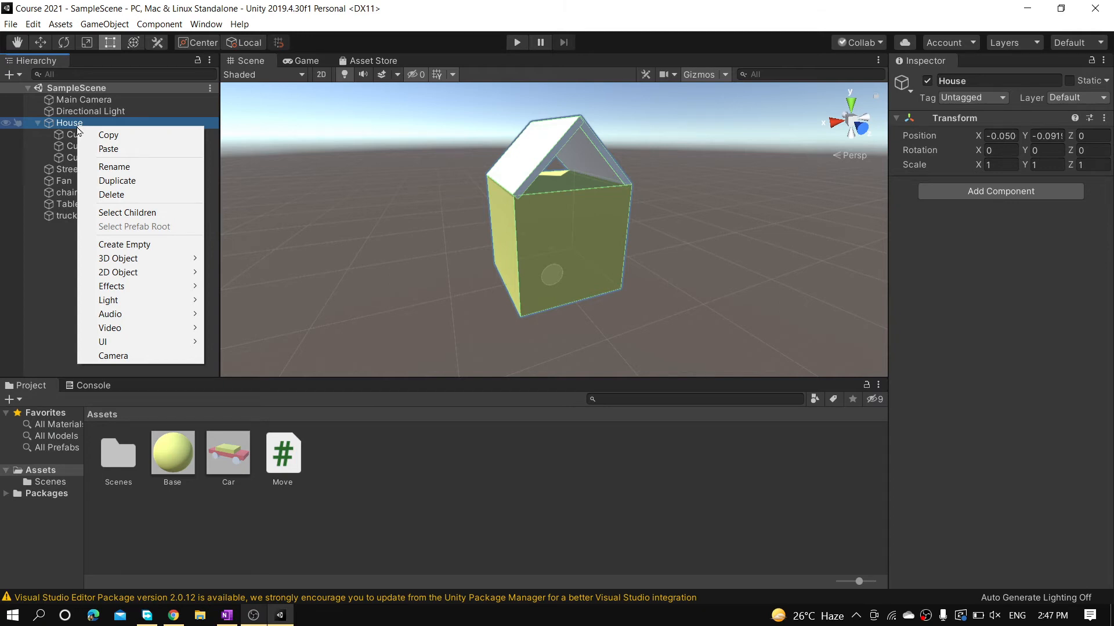
mouse_move(148, 260)
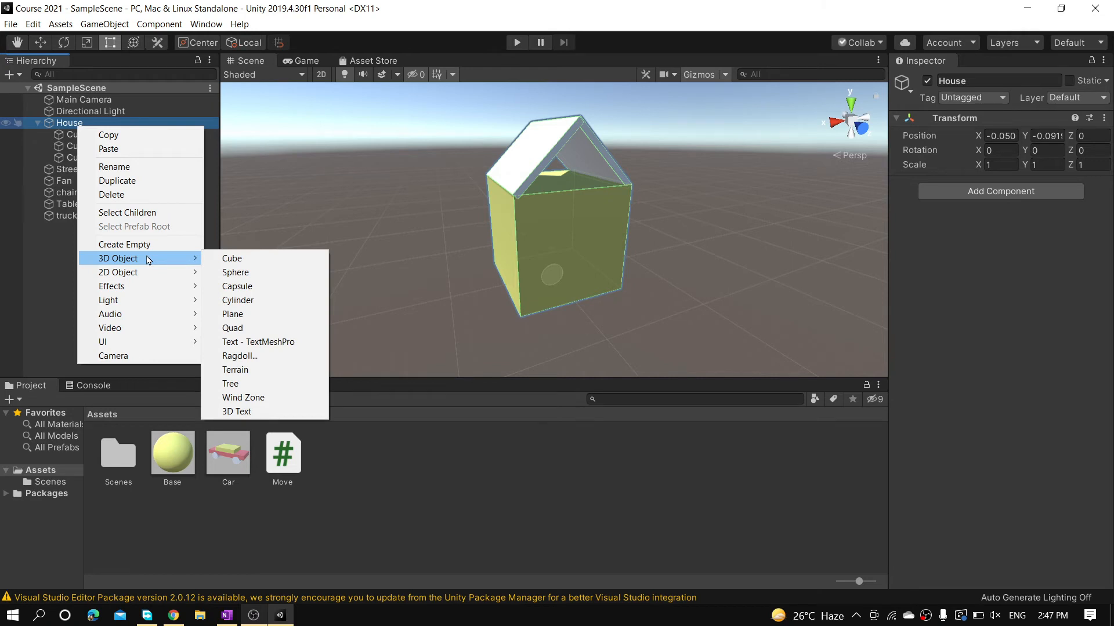
click(244, 288)
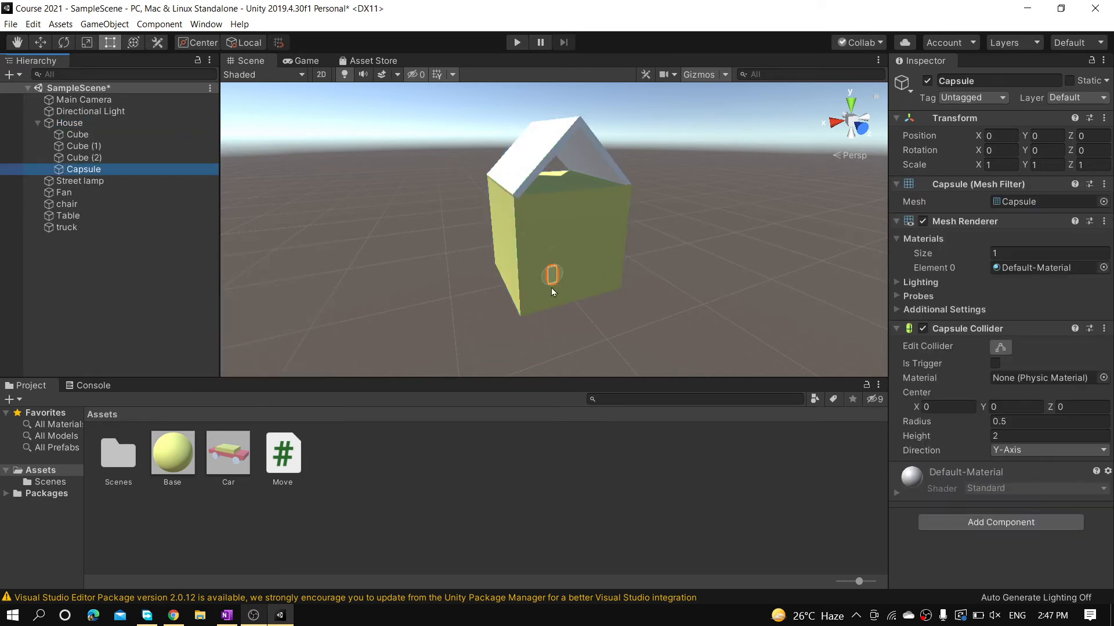
Move the capsule along Z to the base of the house's brightly lit wall, at about Z -4.8.
key(w)
drag(569, 296, 599, 331)
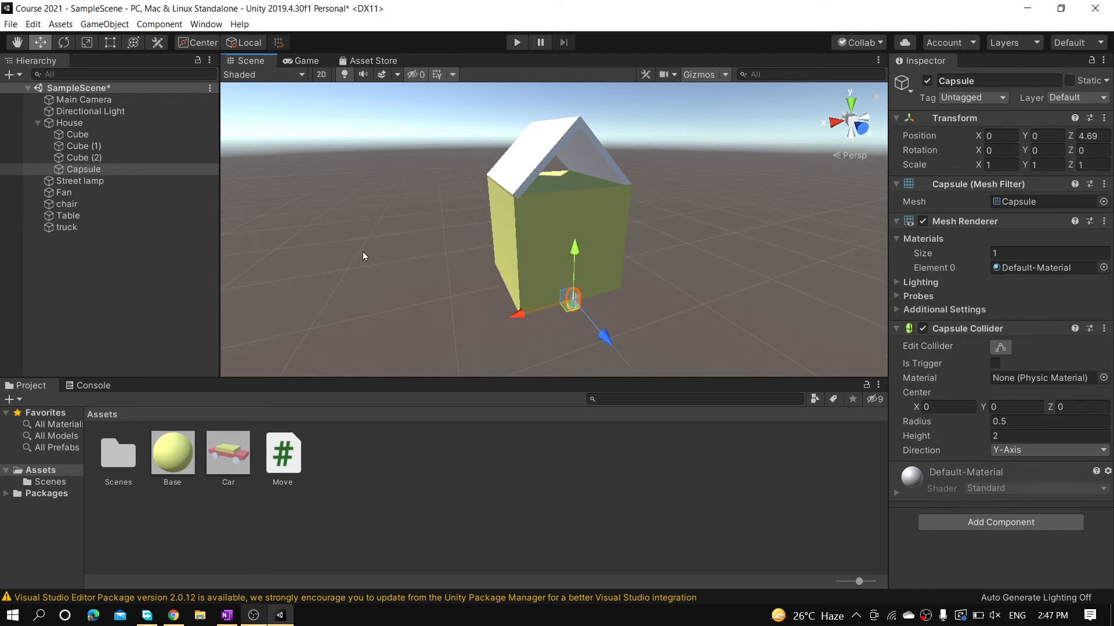
alt+drag(326, 197, 1025, 181)
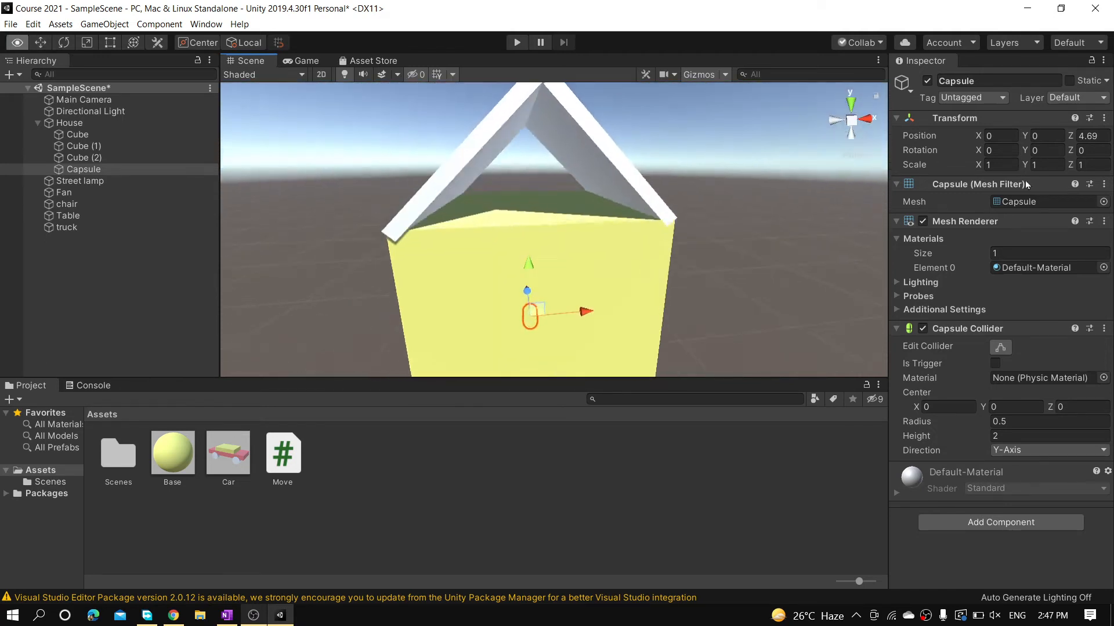
scroll(736, 239, down, 8)
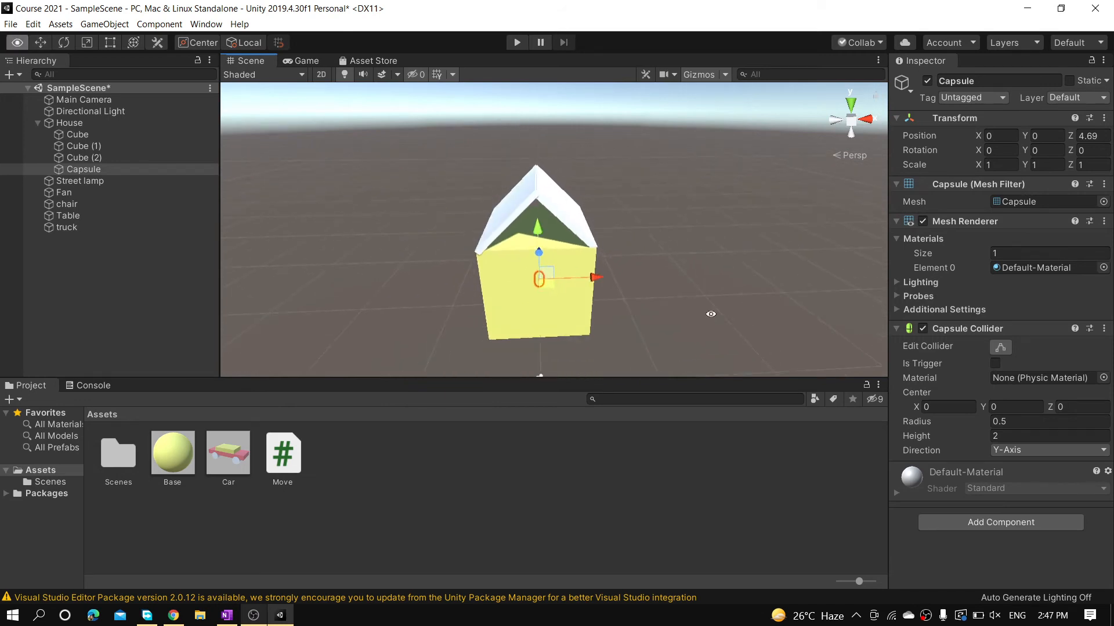
alt+drag(710, 314, 708, 282)
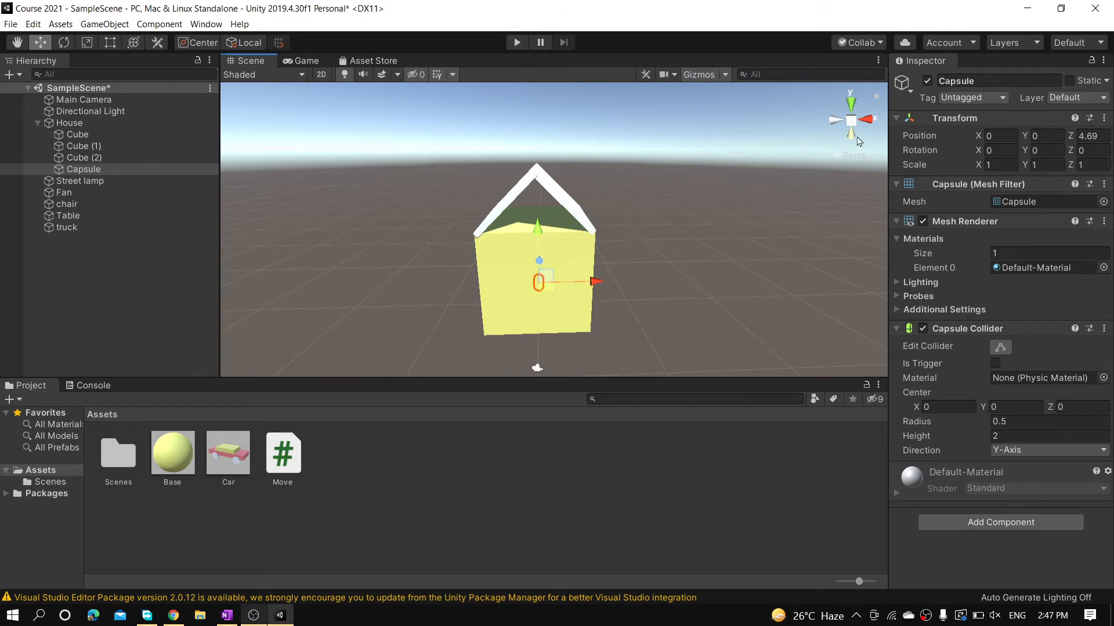
alt+drag(716, 238, 688, 270)
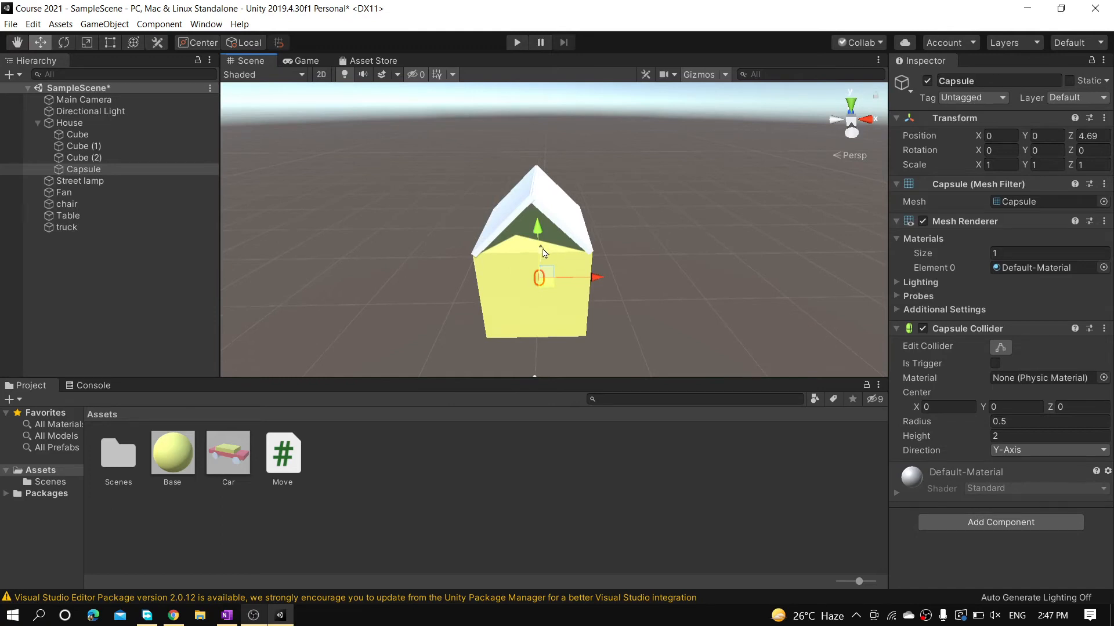
drag(543, 251, 537, 294)
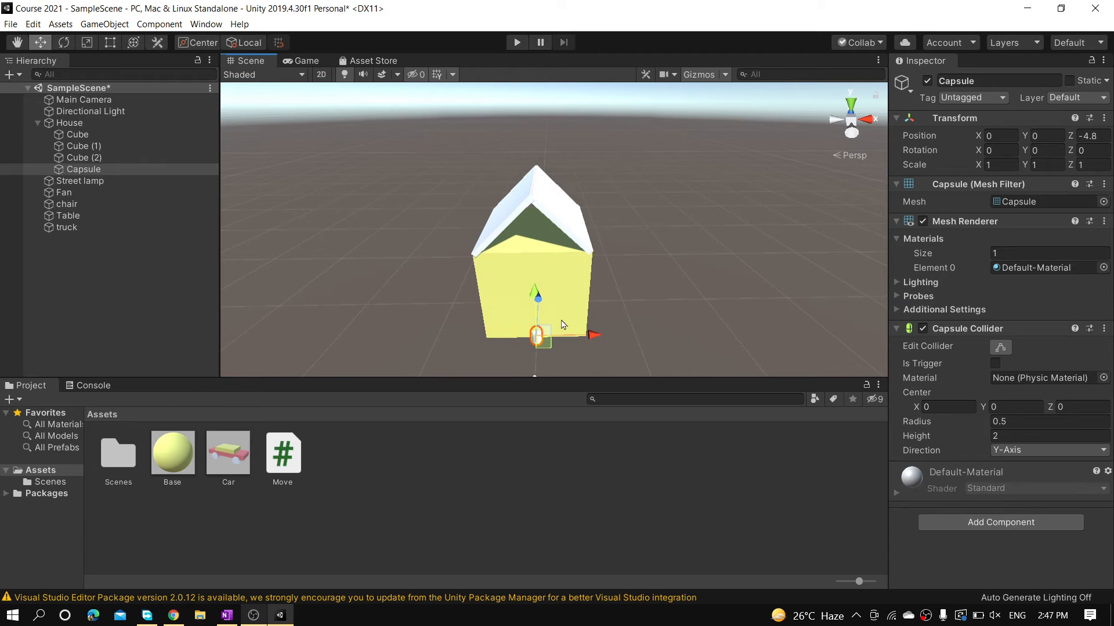
Scale the capsule in the back orthographic view to about 1.6 in X and 1.3 in Y.
key(e)
key(t)
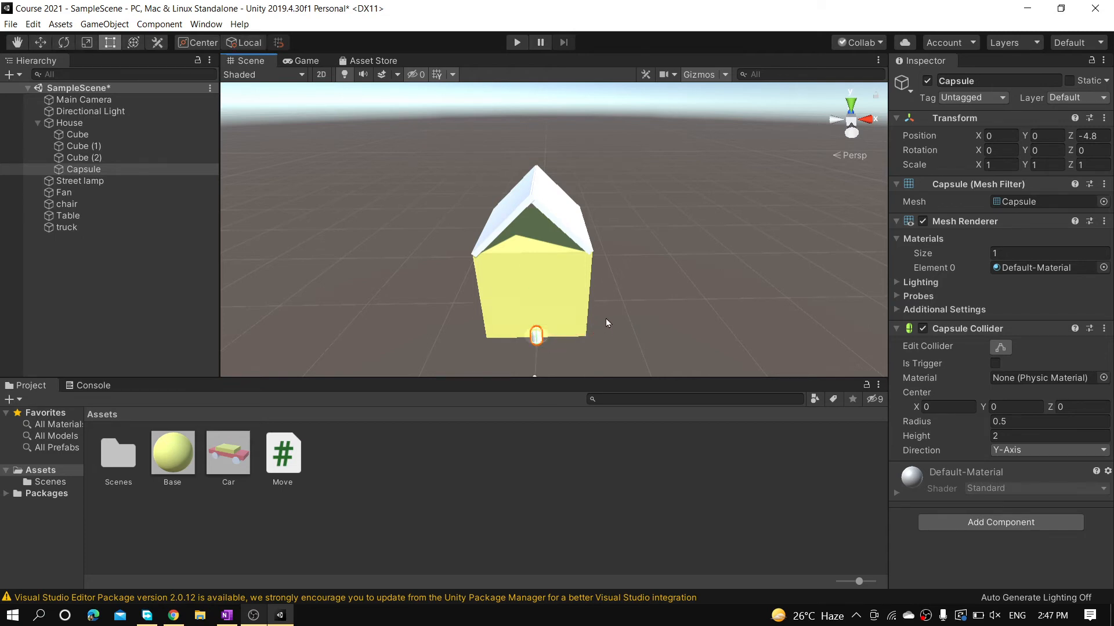
click(860, 156)
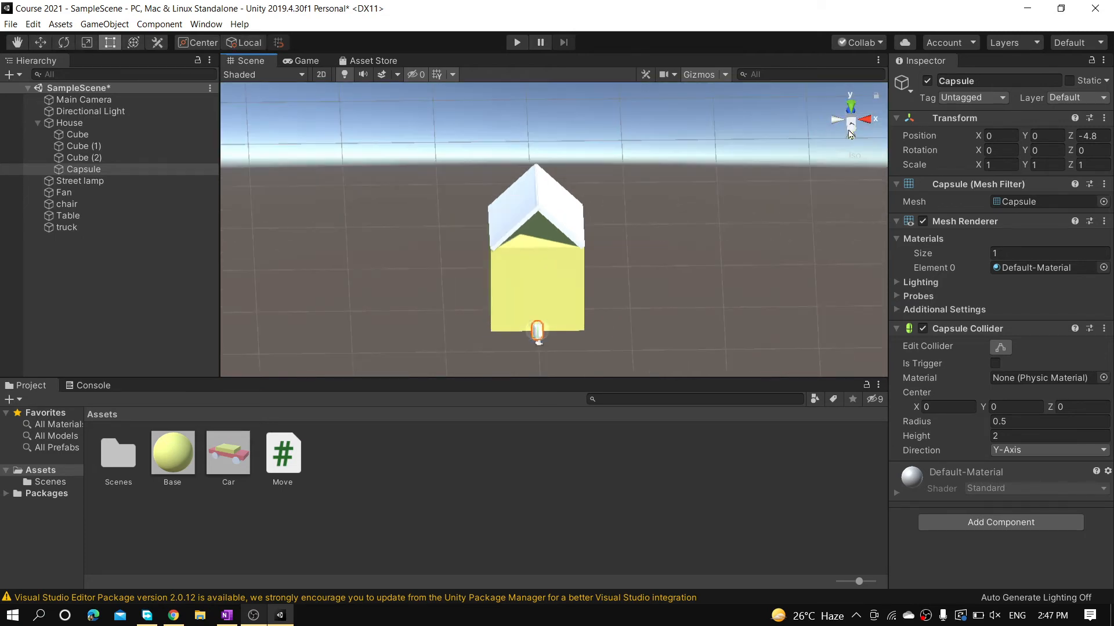
scroll(601, 256, up, 9)
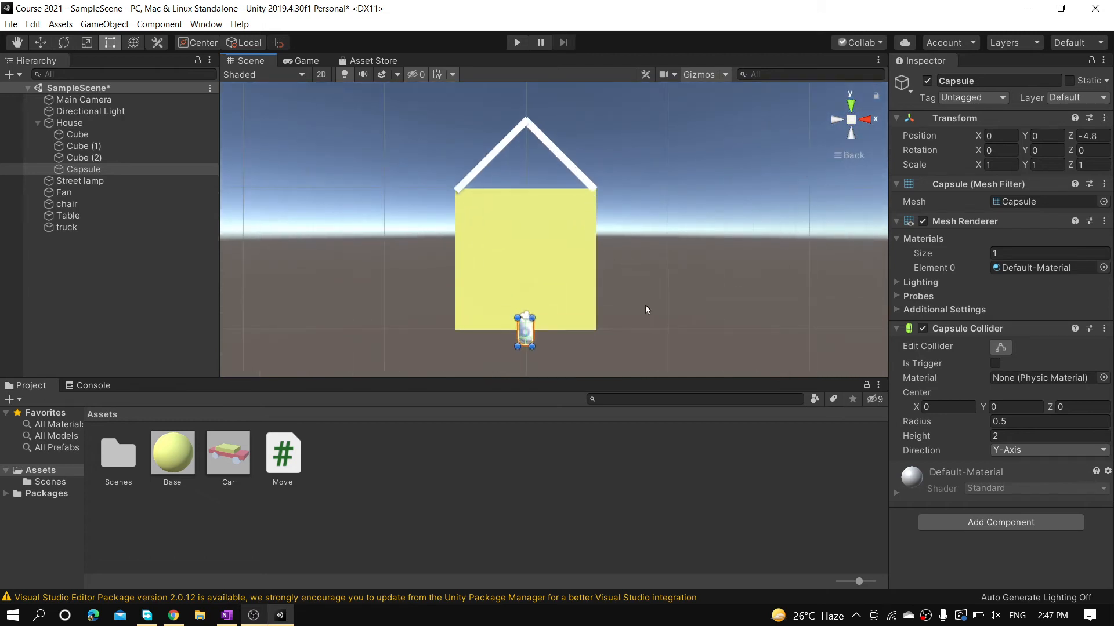
middle_drag(638, 284, 635, 235)
key(w)
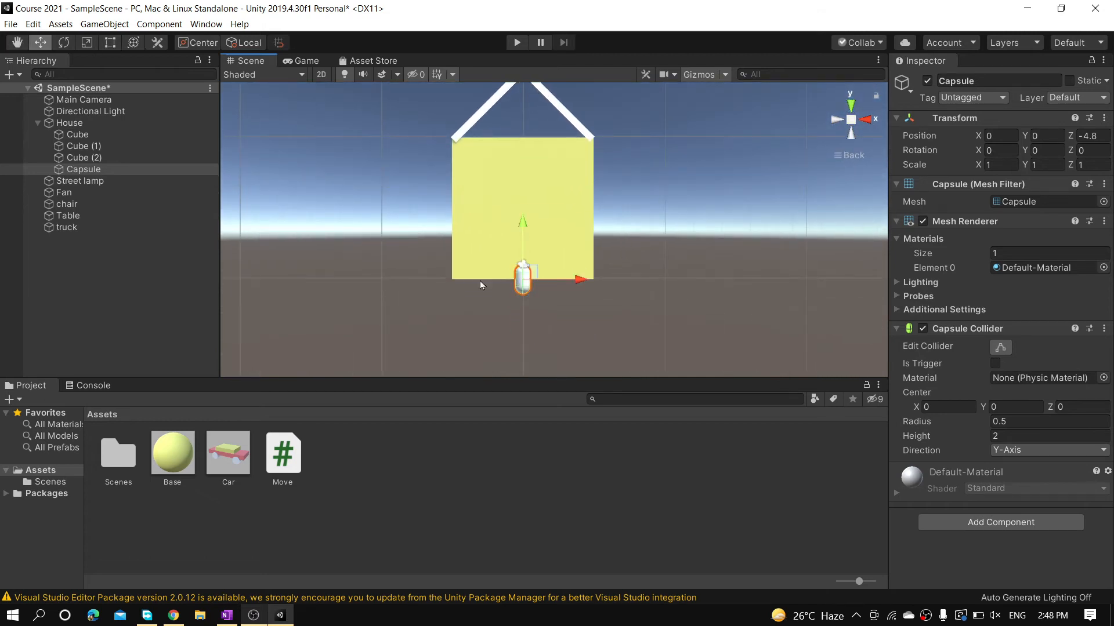
key(e)
key(r)
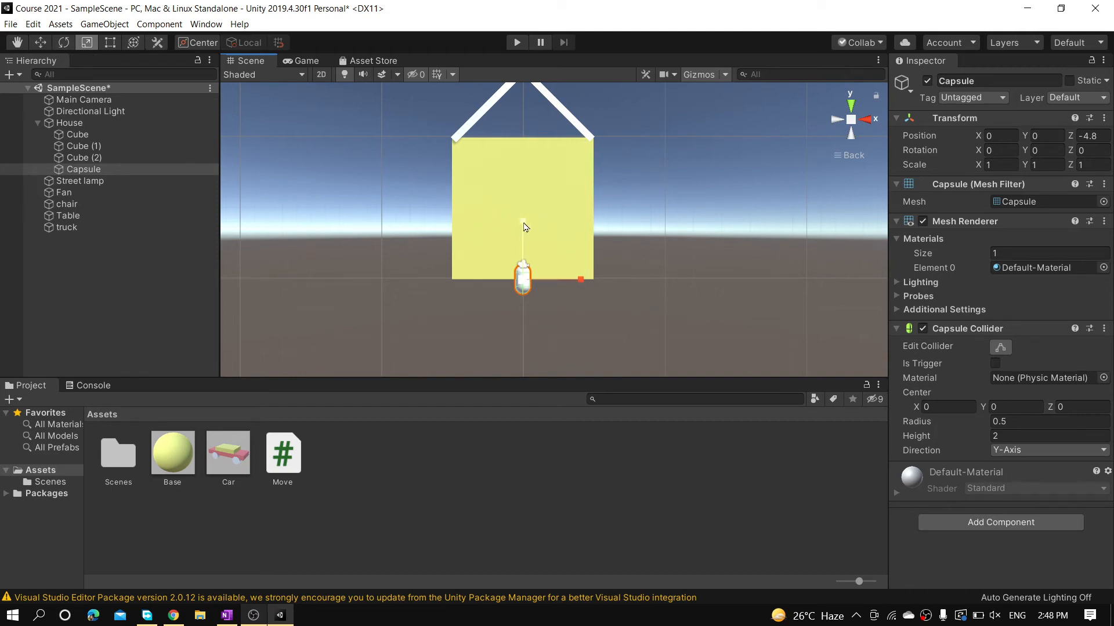
drag(523, 223, 522, 205)
drag(579, 281, 609, 278)
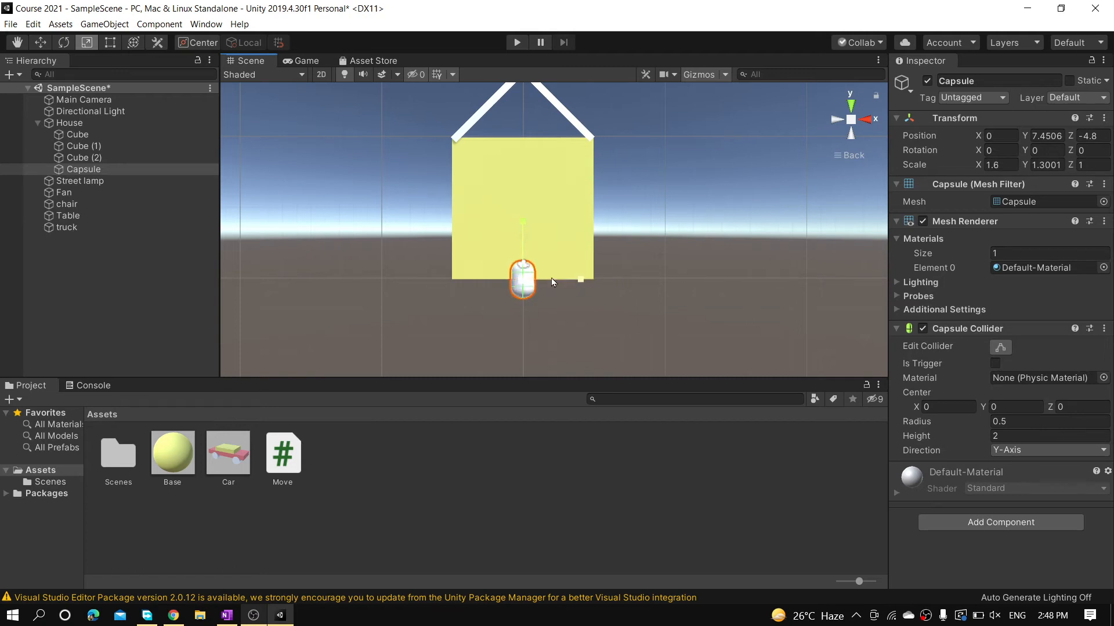
Scale the capsule to about 2.76 in X and 2.5 in Y, and raise it to about Y 1.43.
drag(523, 223, 522, 174)
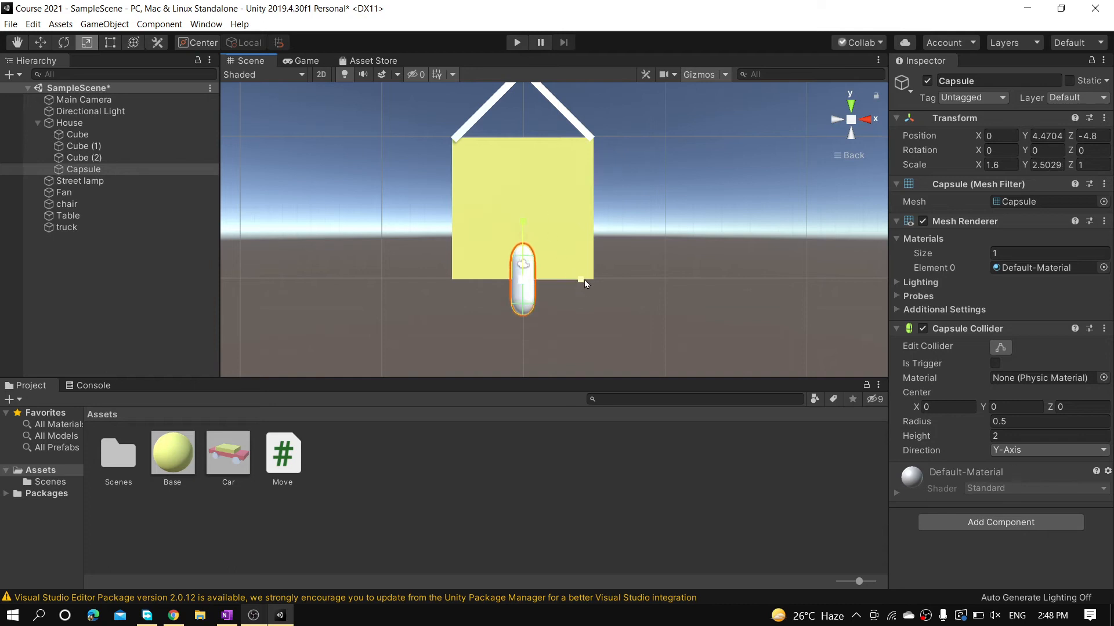
drag(583, 279, 623, 275)
key(w)
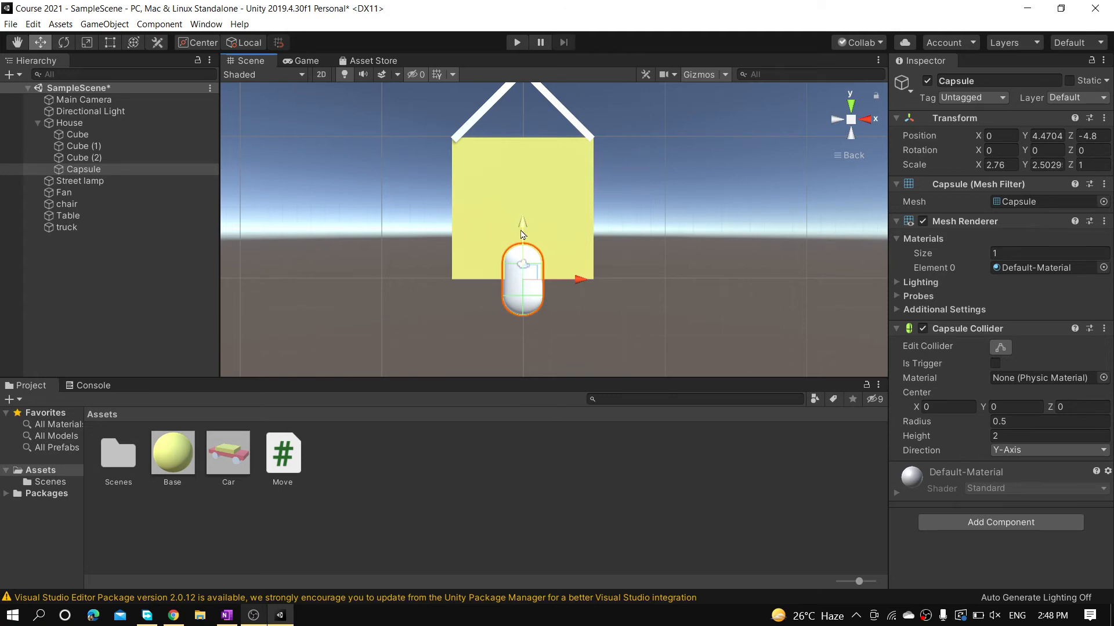
mouse_move(522, 234)
mouse_down()
mouse_move(521, 201)
mouse_move(524, 214)
mouse_up()
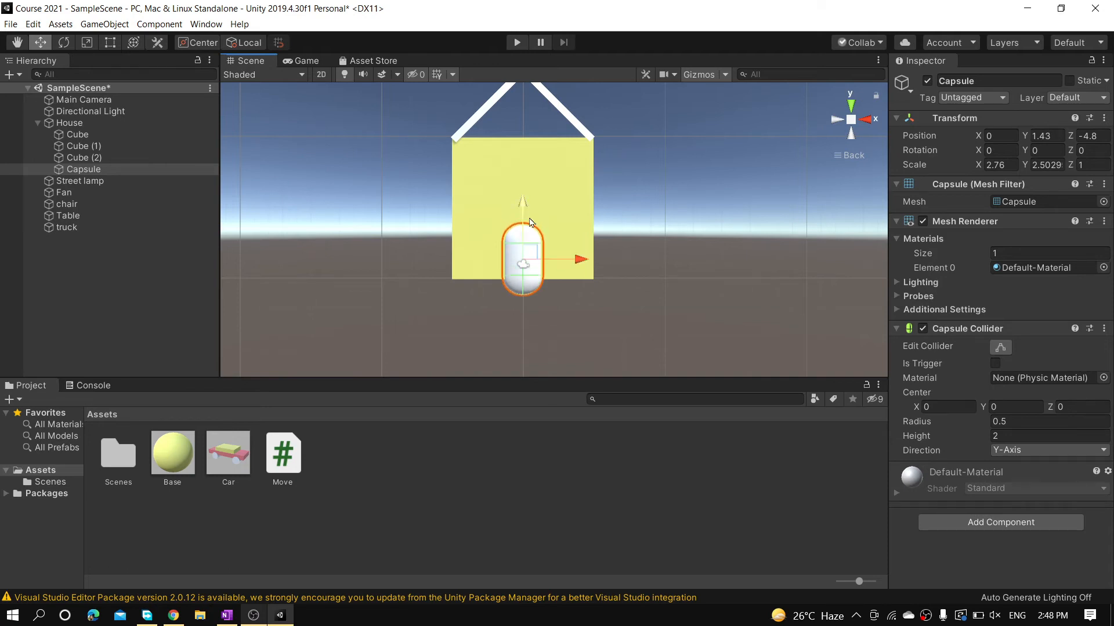
Flatten the capsule to a Z scale of about 0.2 and move it to about Z -4.93 at the front wall.
alt+drag(745, 256, 558, 268)
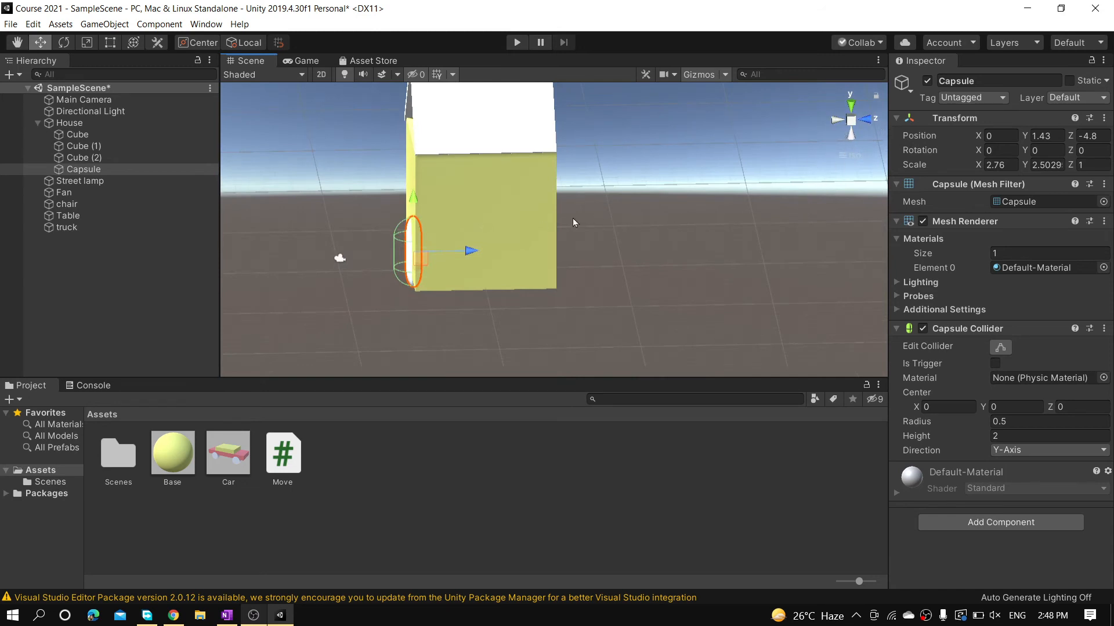
key(f)
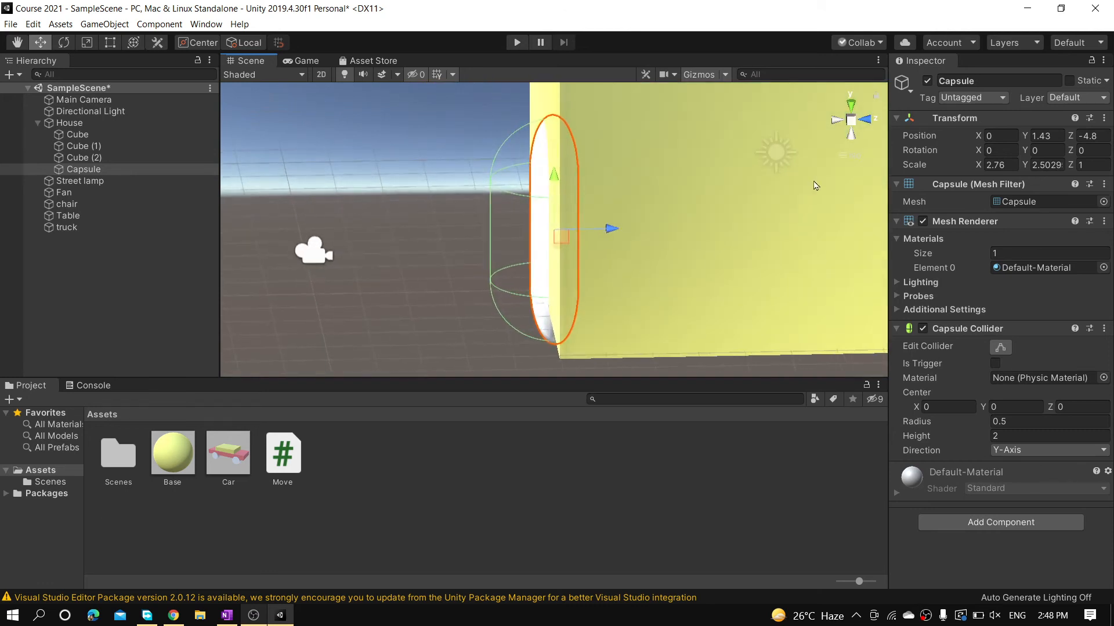
click(852, 162)
click(842, 128)
click(838, 121)
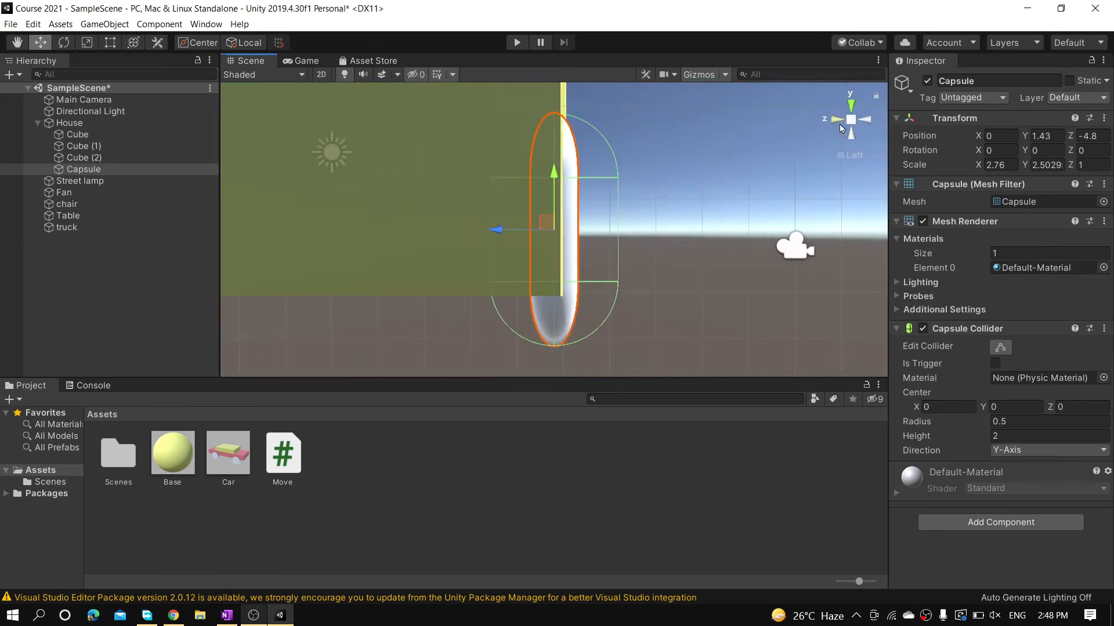
key(e)
key(r)
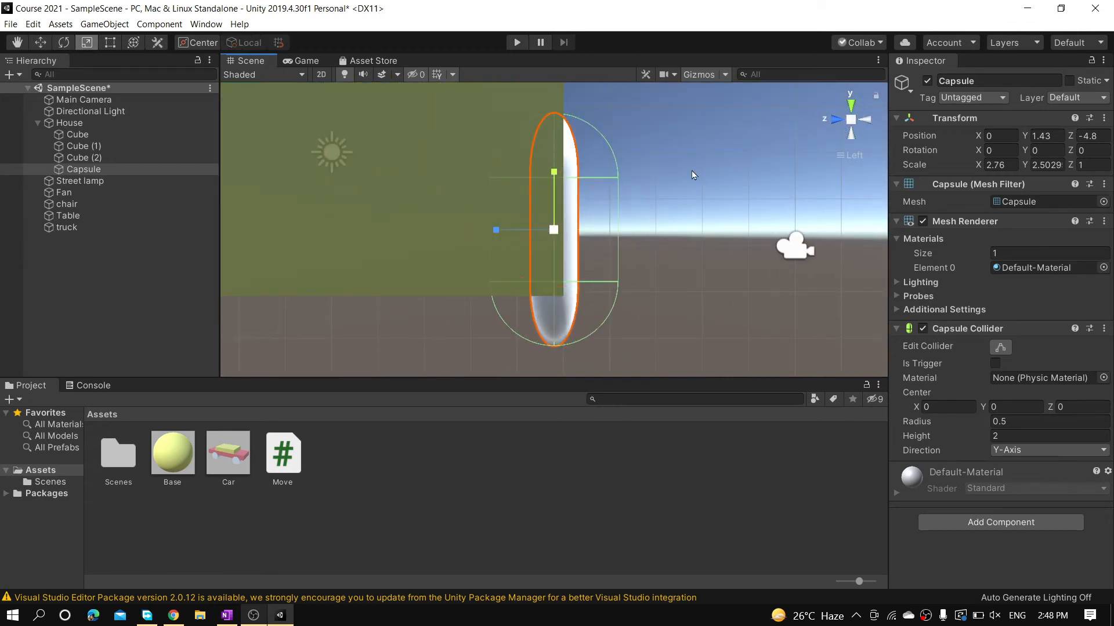
mouse_move(500, 233)
mouse_down()
mouse_move(551, 231)
mouse_move(504, 234)
mouse_up()
key(w)
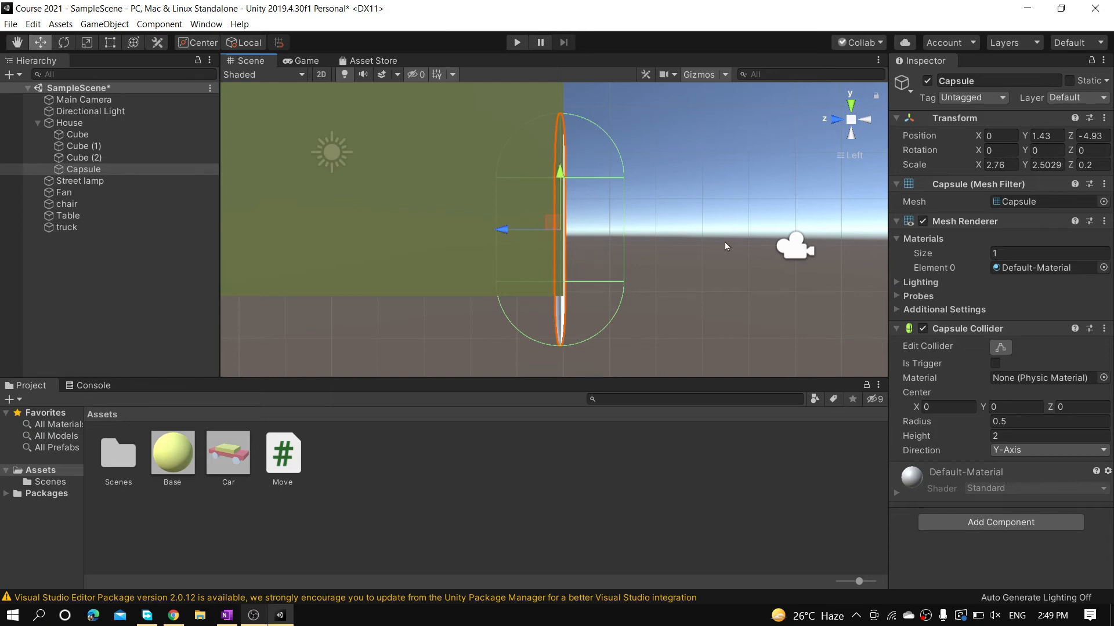
Add a 3D plane as a child of House.
click(865, 121)
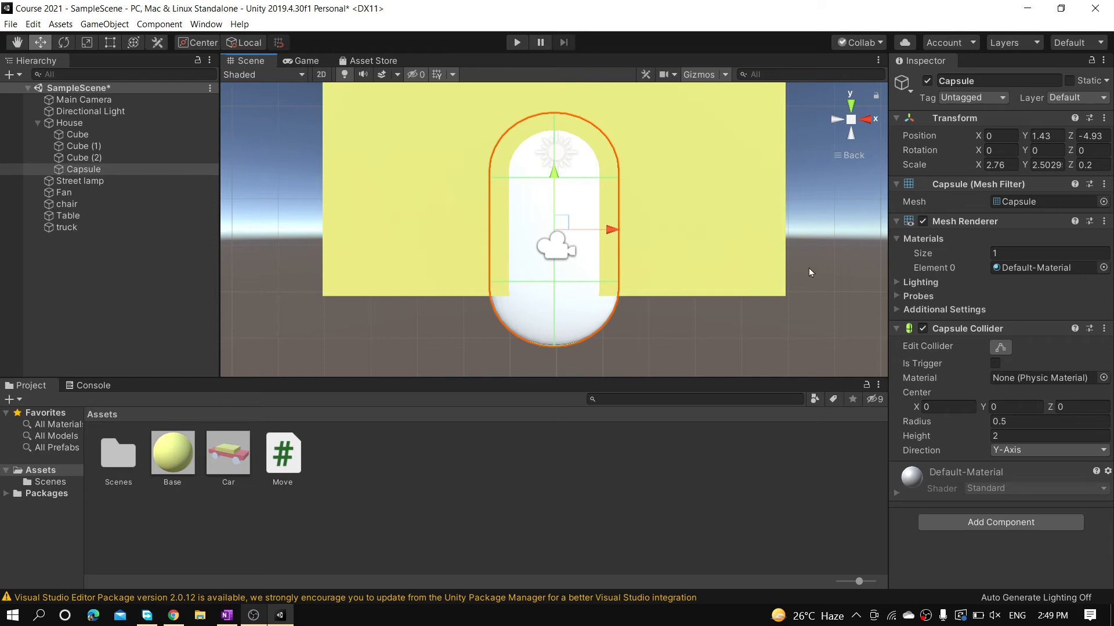
click(848, 156)
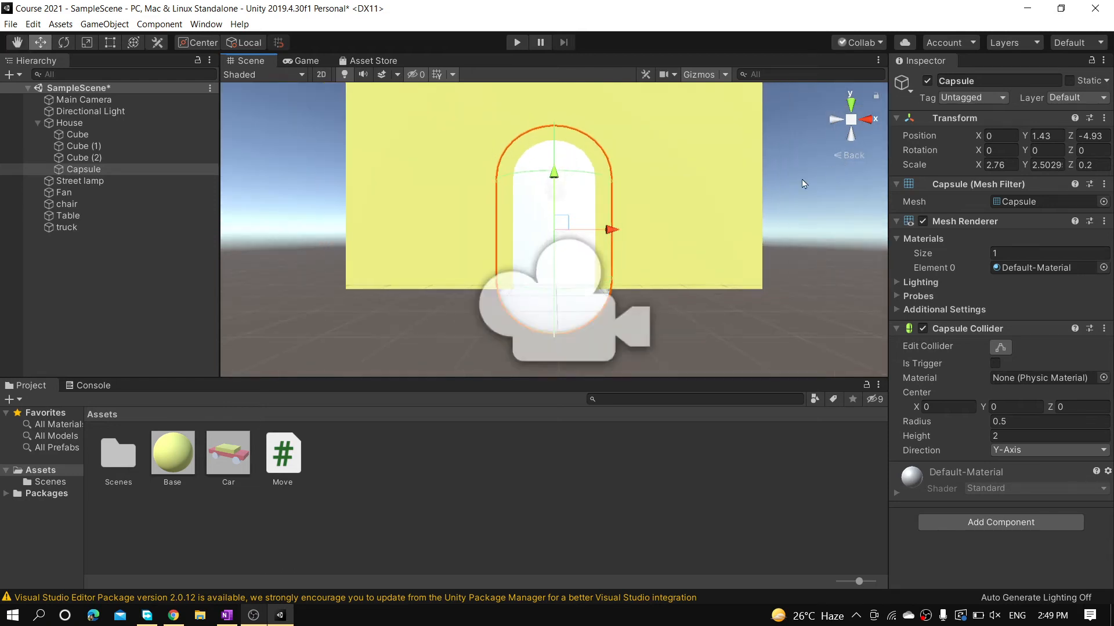
alt+drag(288, 195, 344, 289)
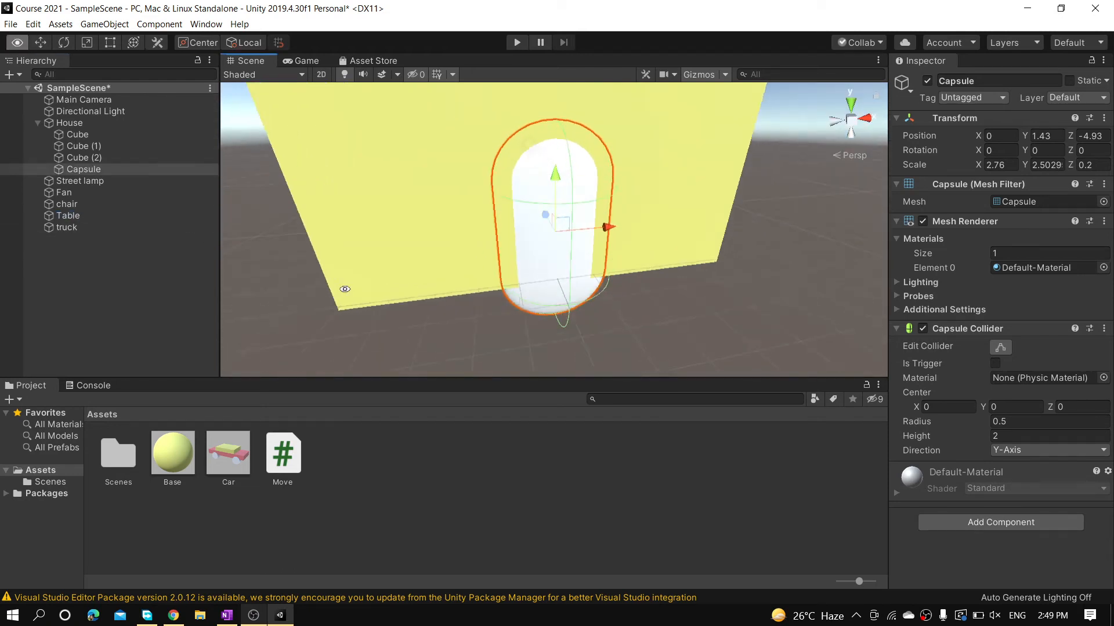
scroll(349, 236, down, 6)
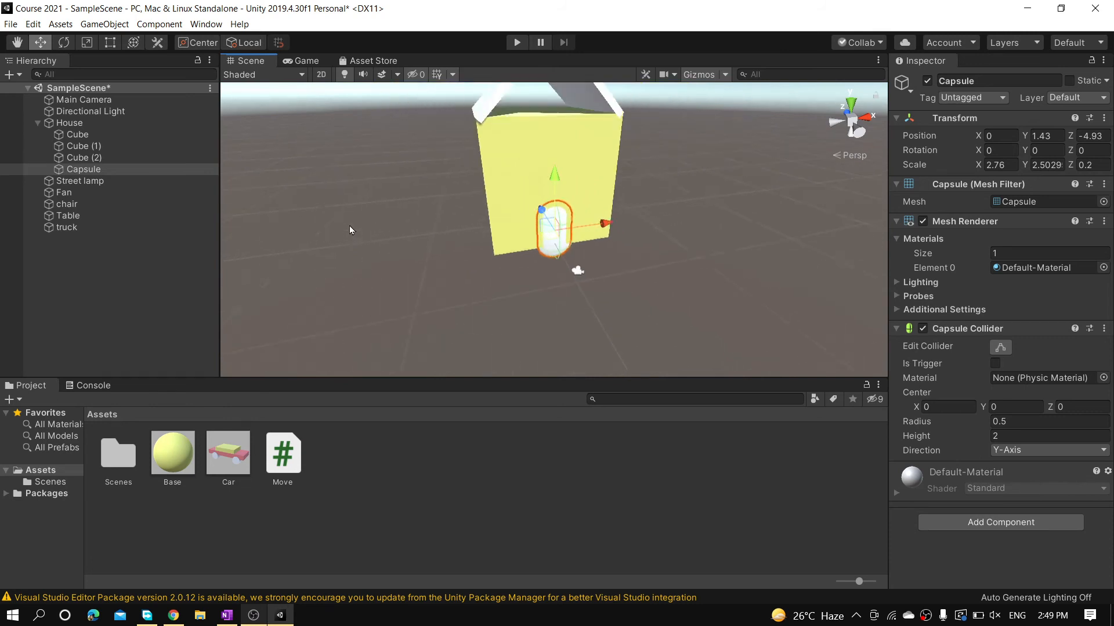
scroll(349, 230, down, 3)
alt+drag(441, 167, 480, 230)
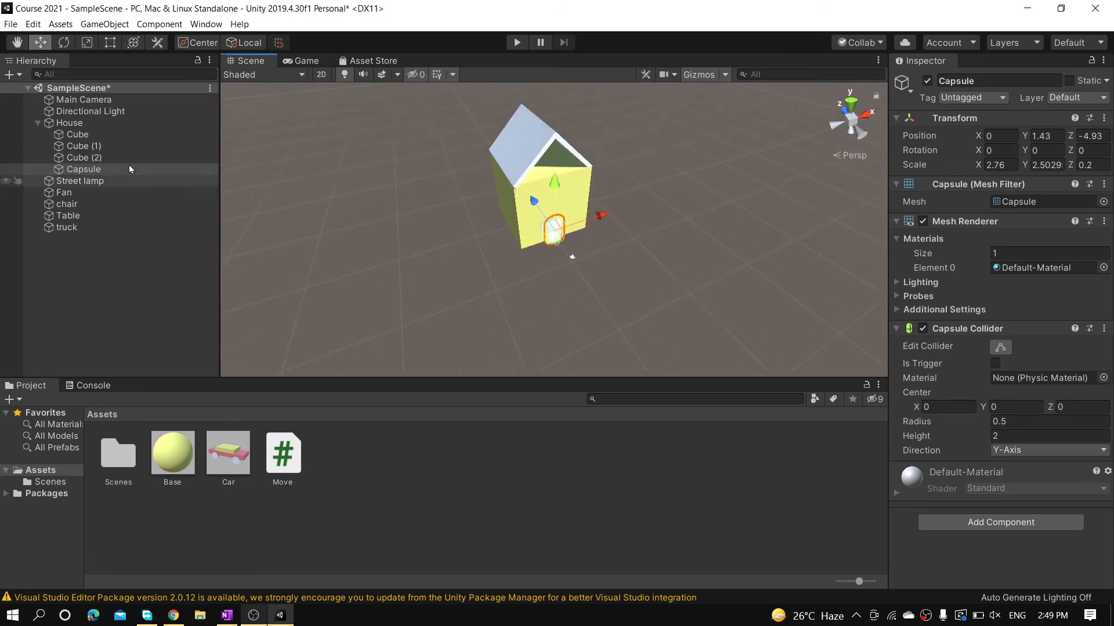
right_click(58, 123)
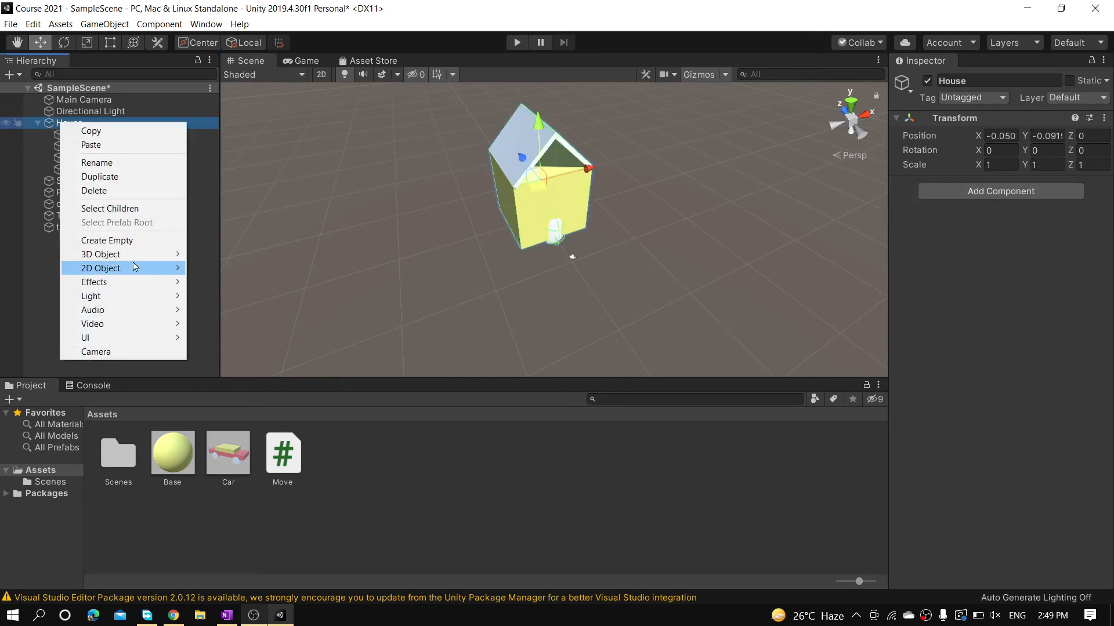
mouse_move(141, 255)
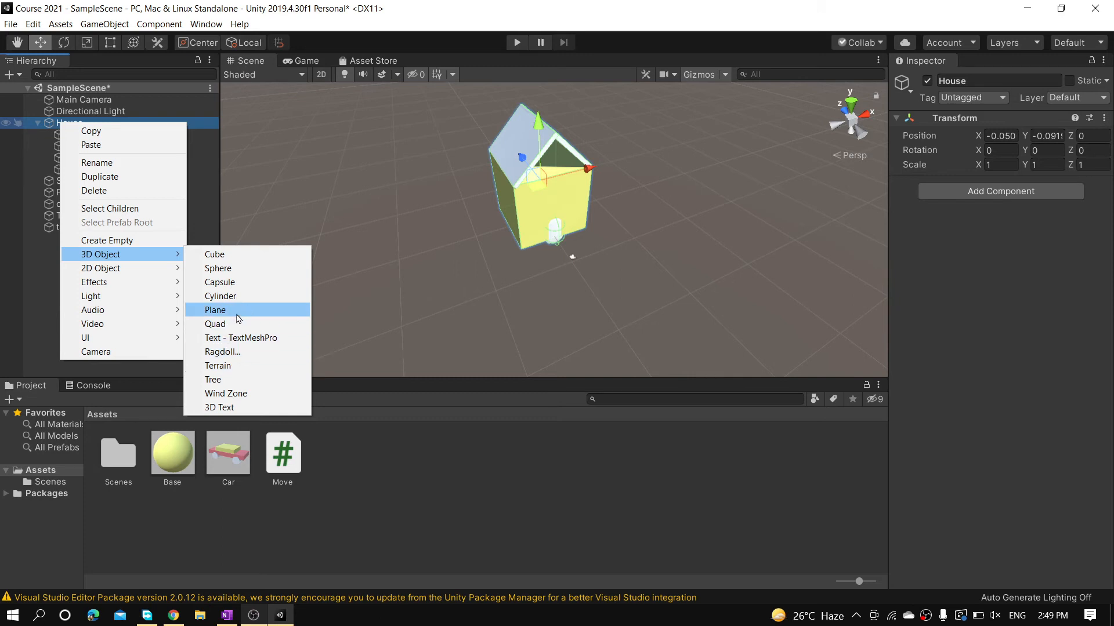
click(237, 312)
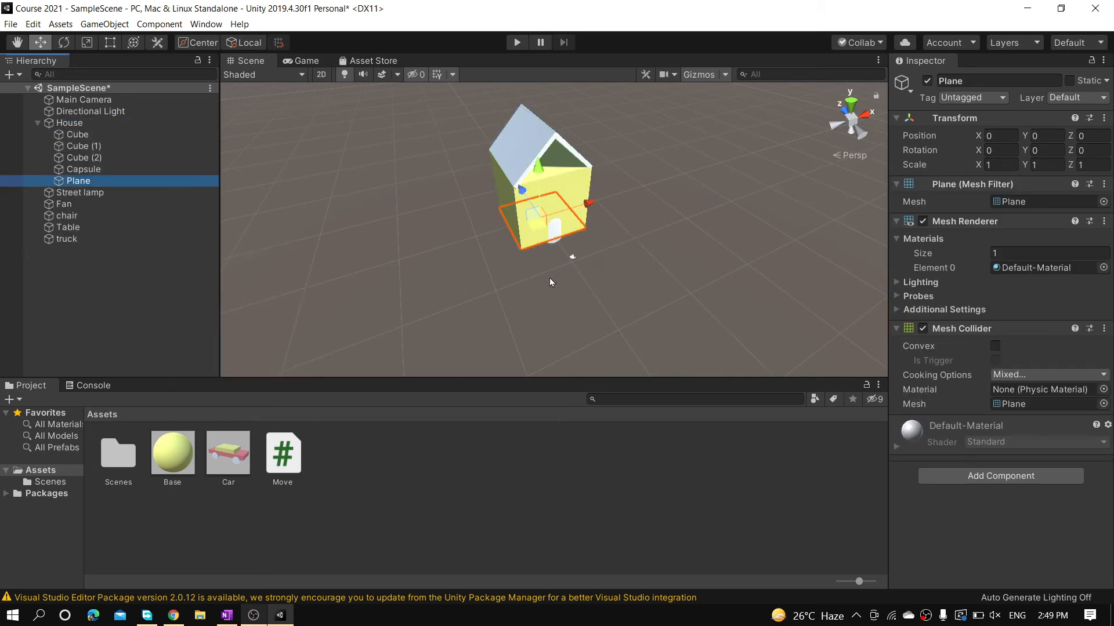
Set the plane's scale to 100 in both X and Z.
click(999, 164)
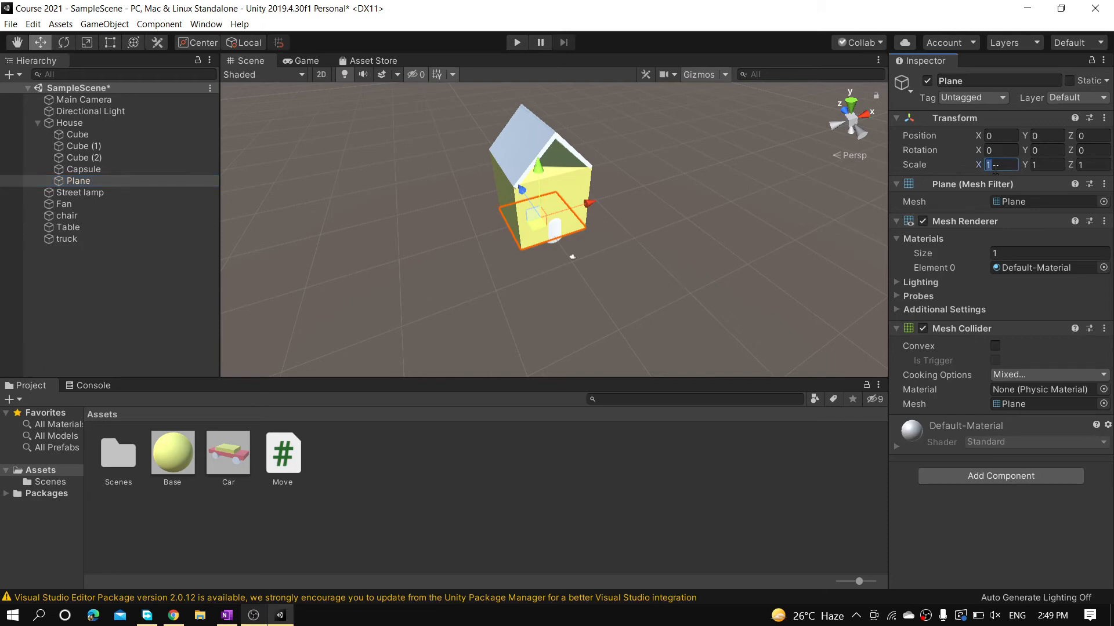
click(1081, 164)
text(100)
click(1000, 165)
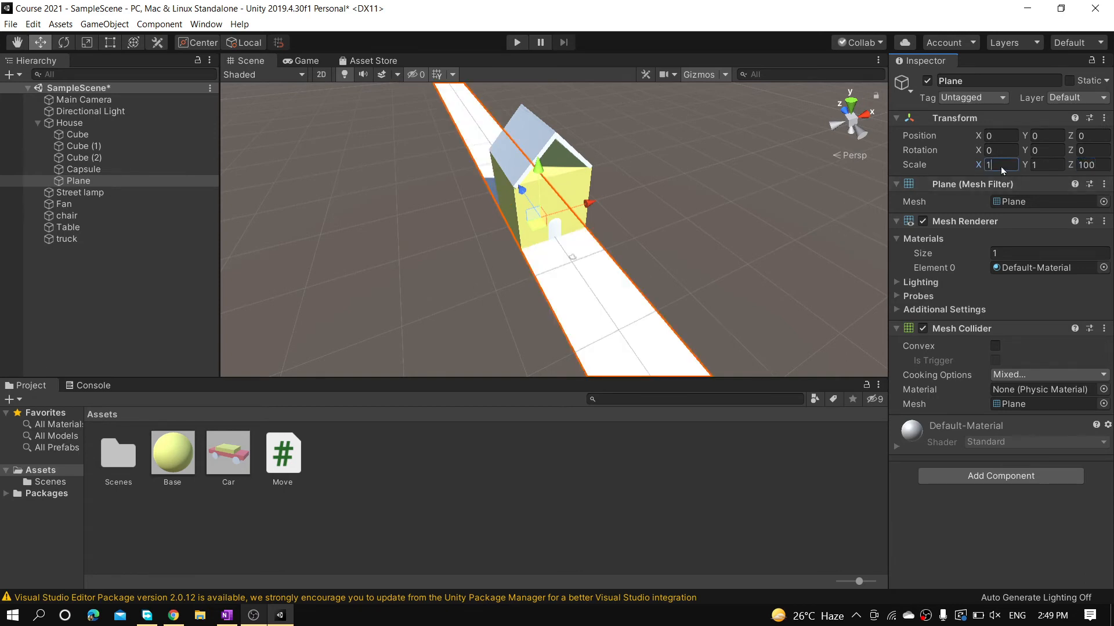
text(100)
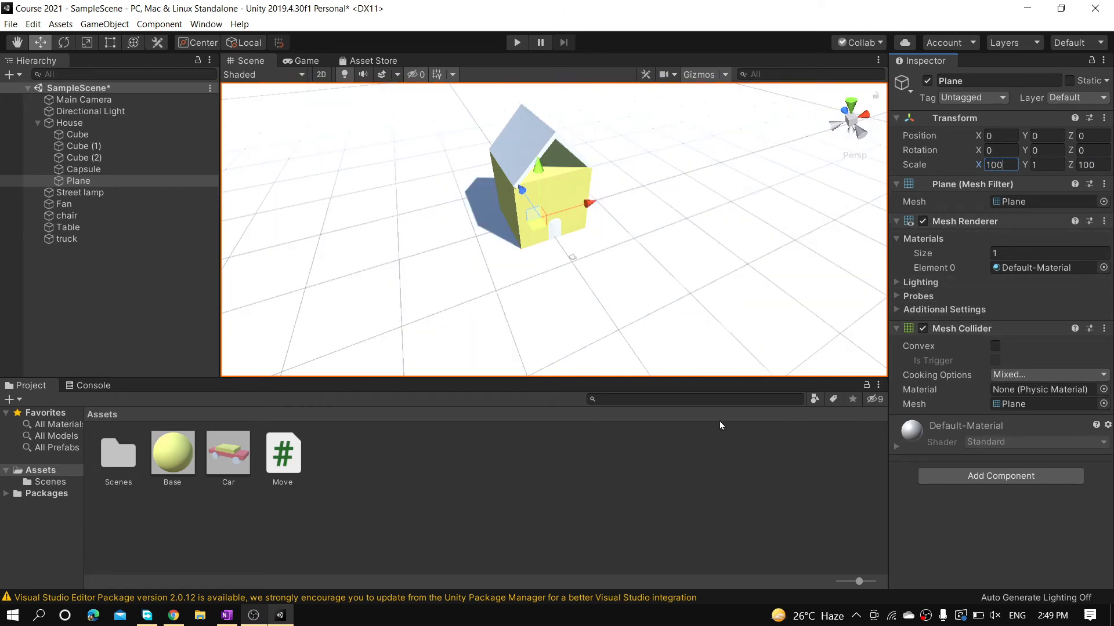
Create a new material in the Assets folder.
right_click(339, 456)
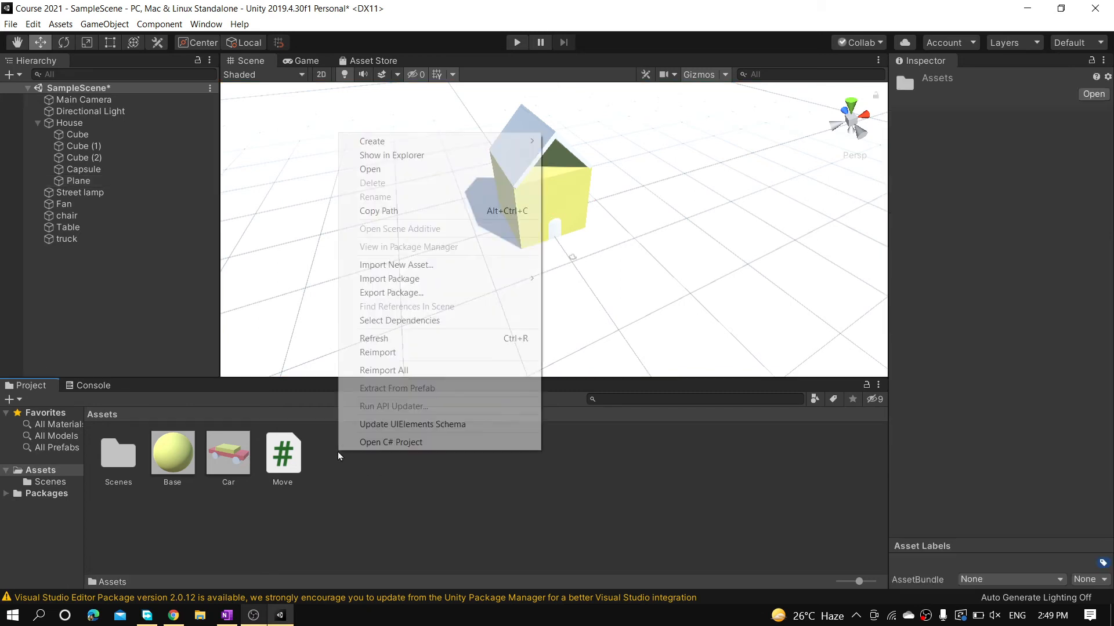
mouse_move(518, 143)
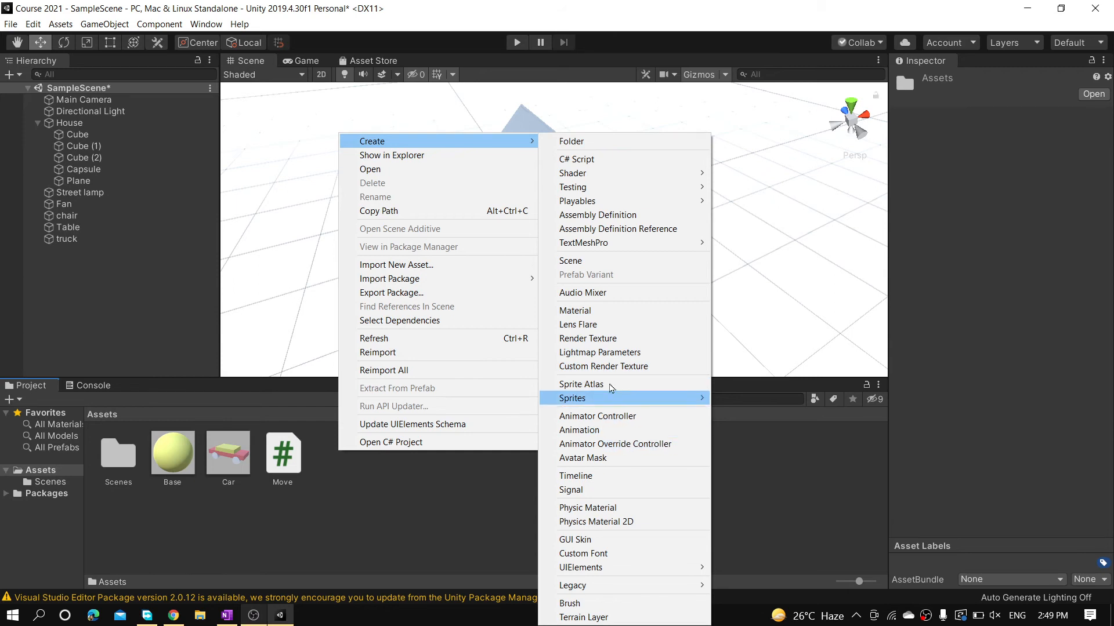
click(576, 311)
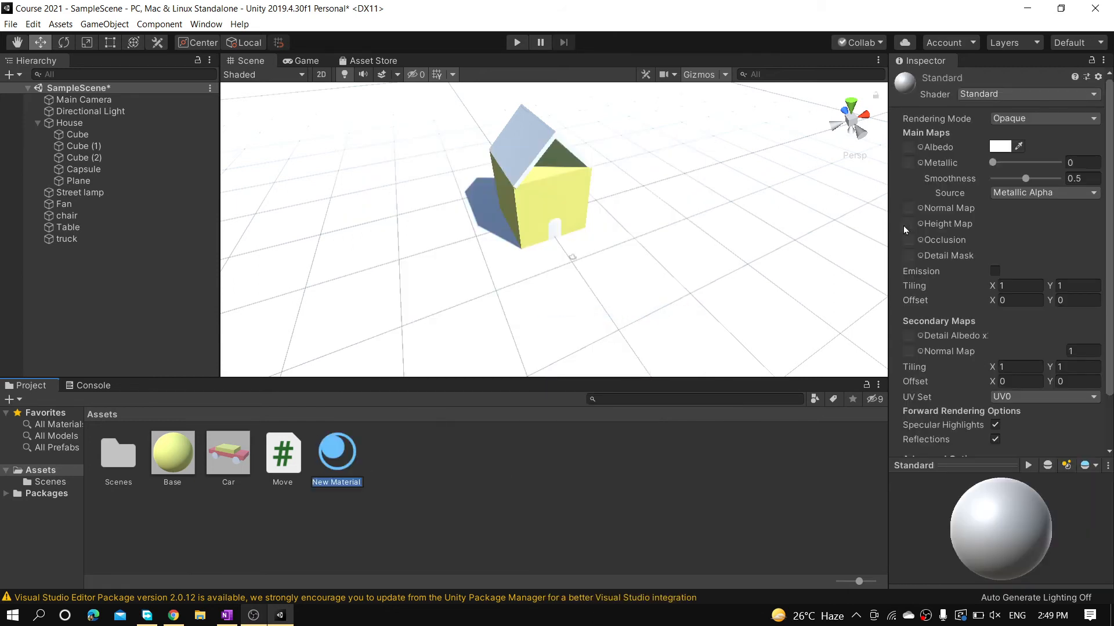
Try to set the new material's albedo to the greyish yellow 9D9A7F.
click(998, 147)
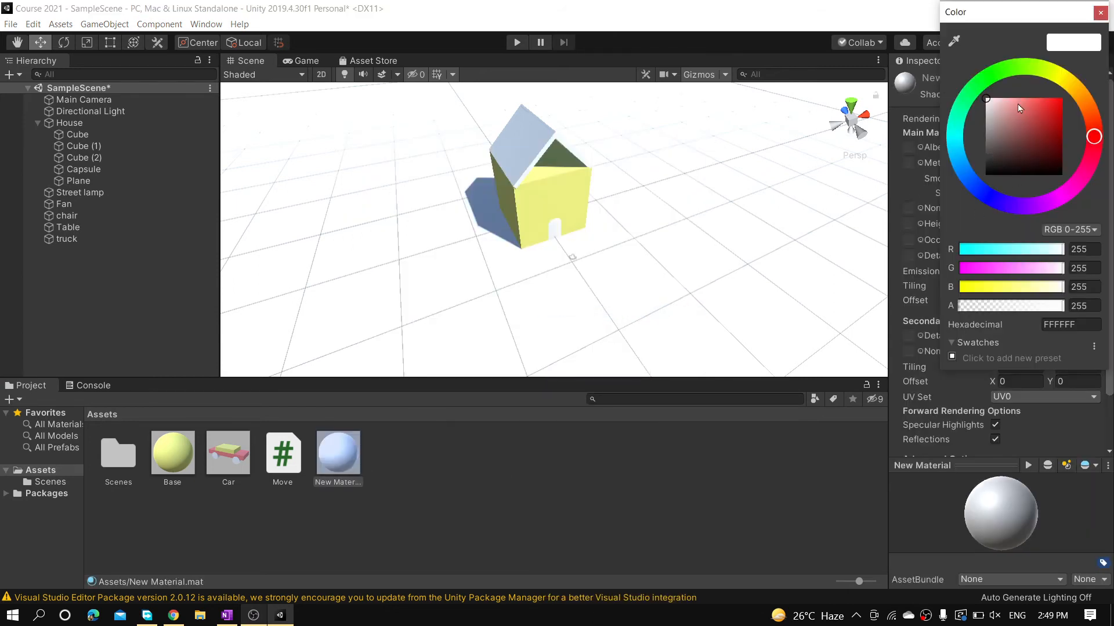
click(1054, 79)
mouse_move(1032, 134)
mouse_down()
mouse_move(1033, 144)
mouse_move(1002, 132)
mouse_up()
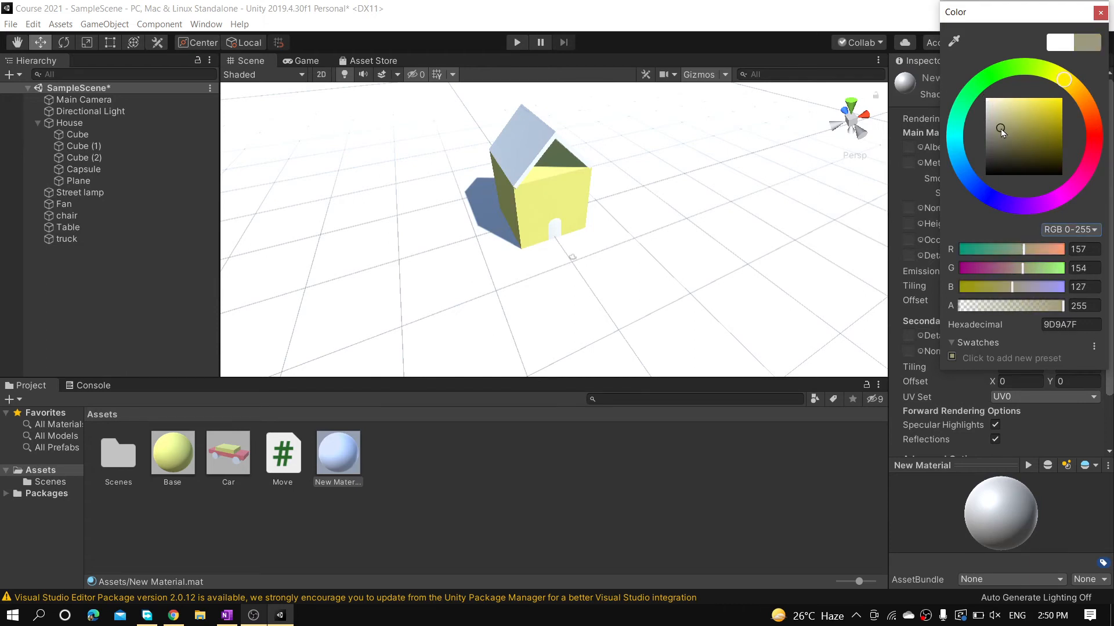
click(1100, 12)
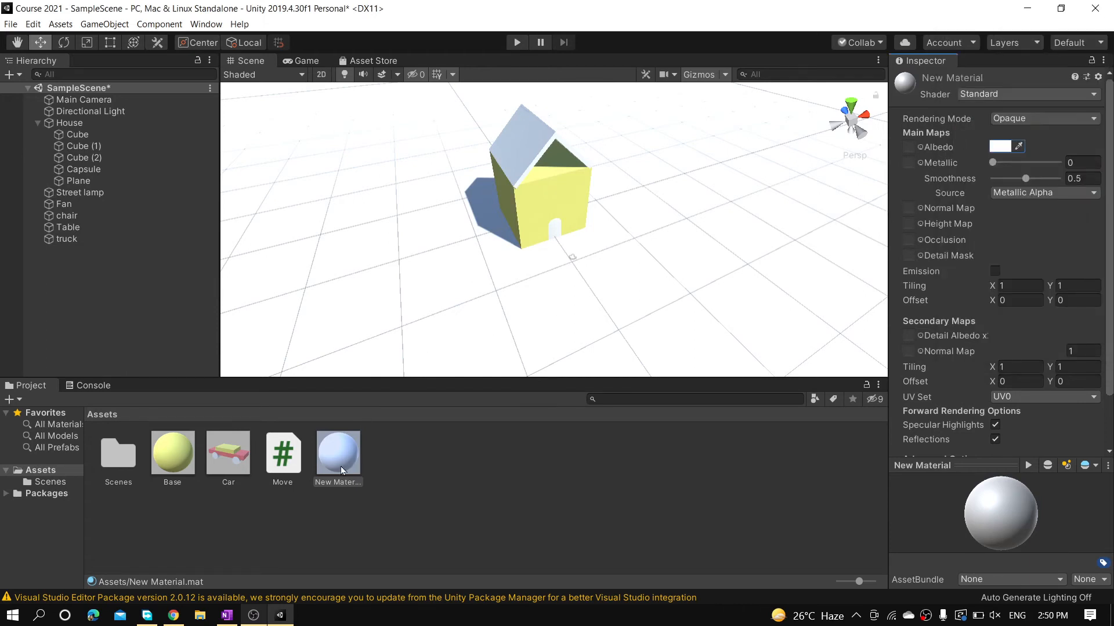
Set the new material's albedo colour to the muted olive 9D9C70.
click(1007, 147)
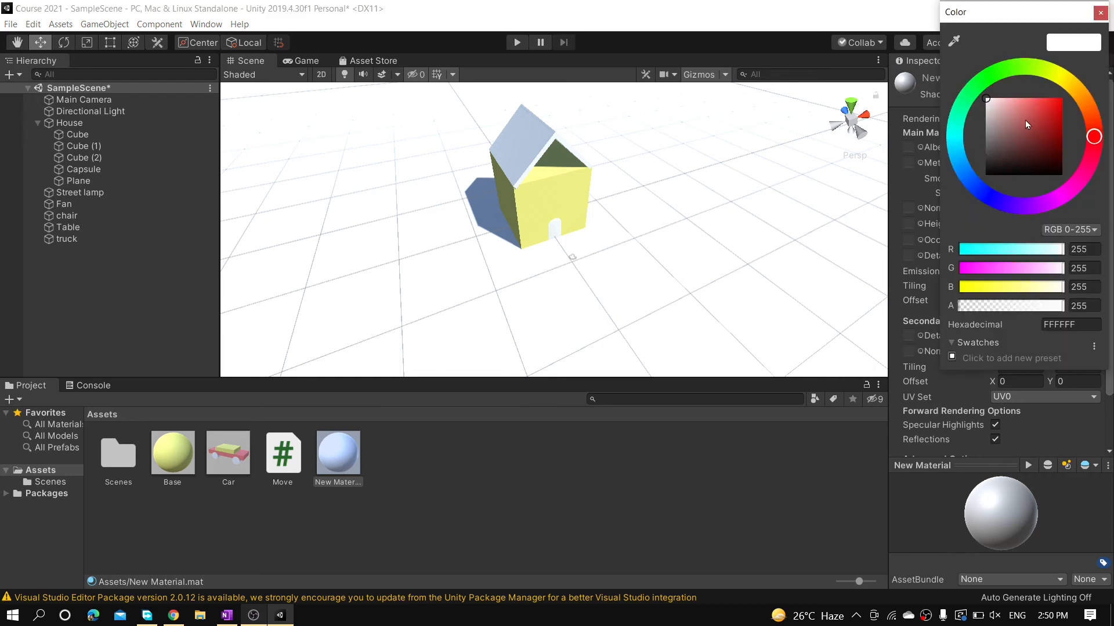
drag(1025, 115, 1016, 110)
click(1060, 77)
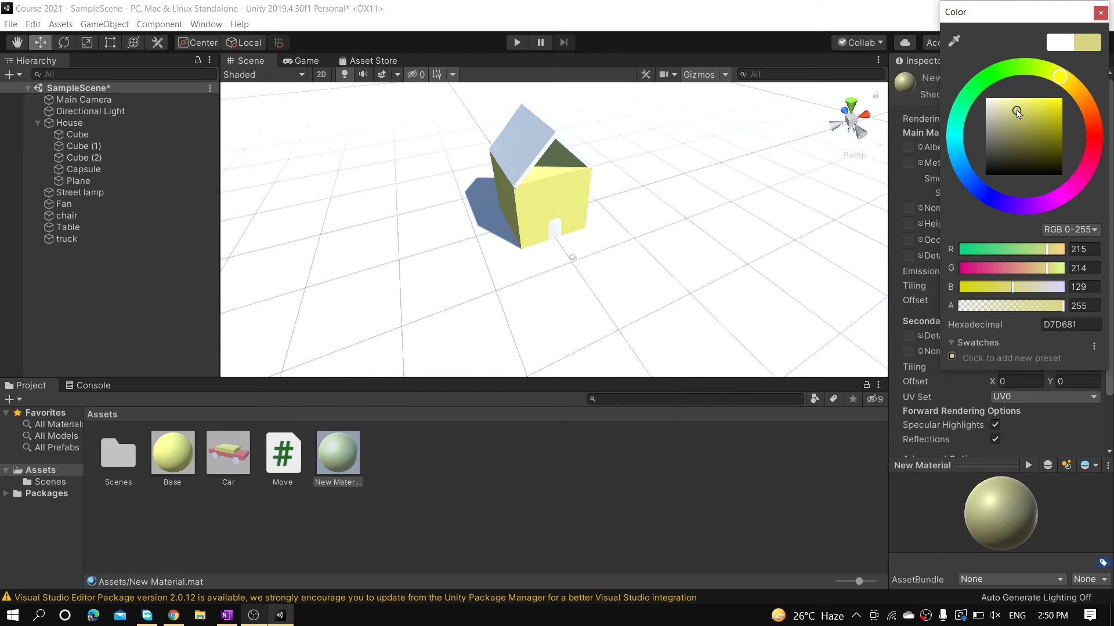
drag(1017, 118, 1009, 132)
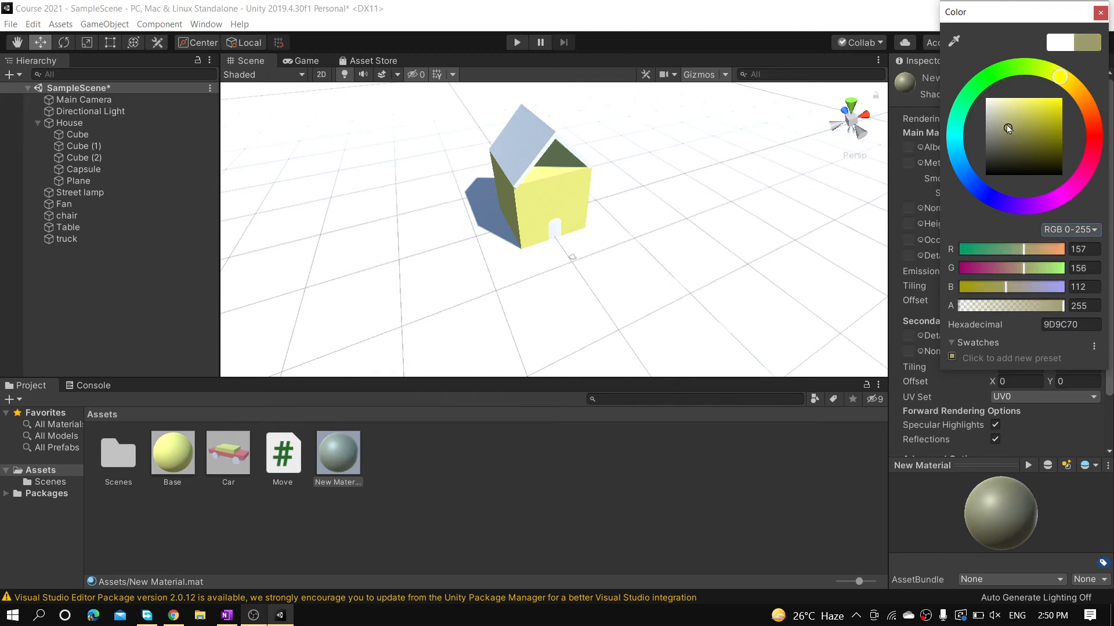
click(1100, 12)
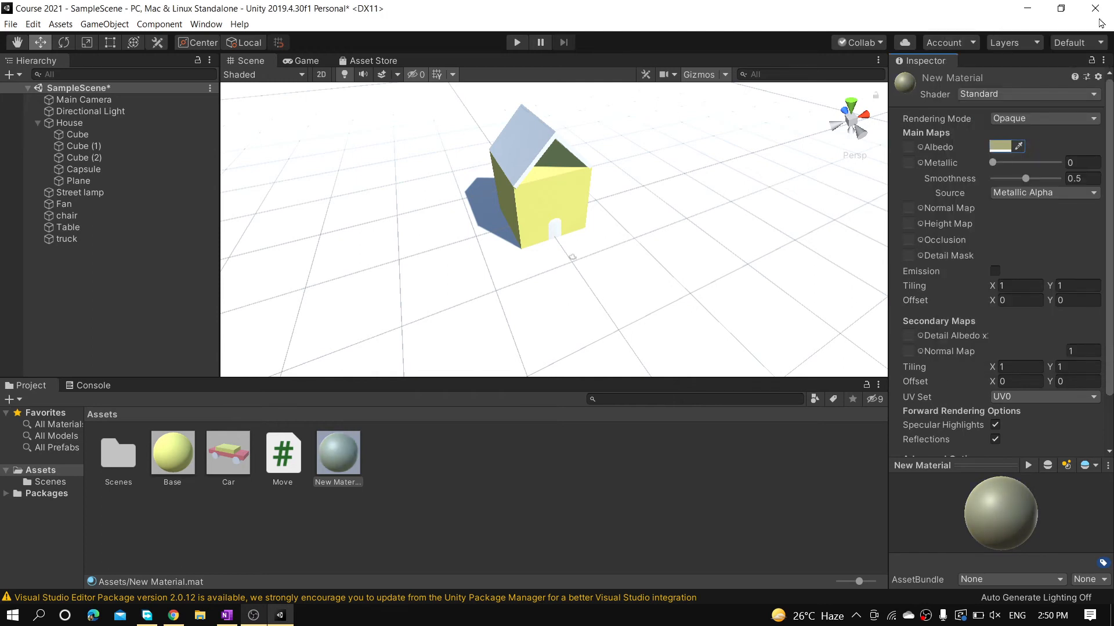
Apply the new material to the large ground plane around the house.
drag(350, 458, 421, 297)
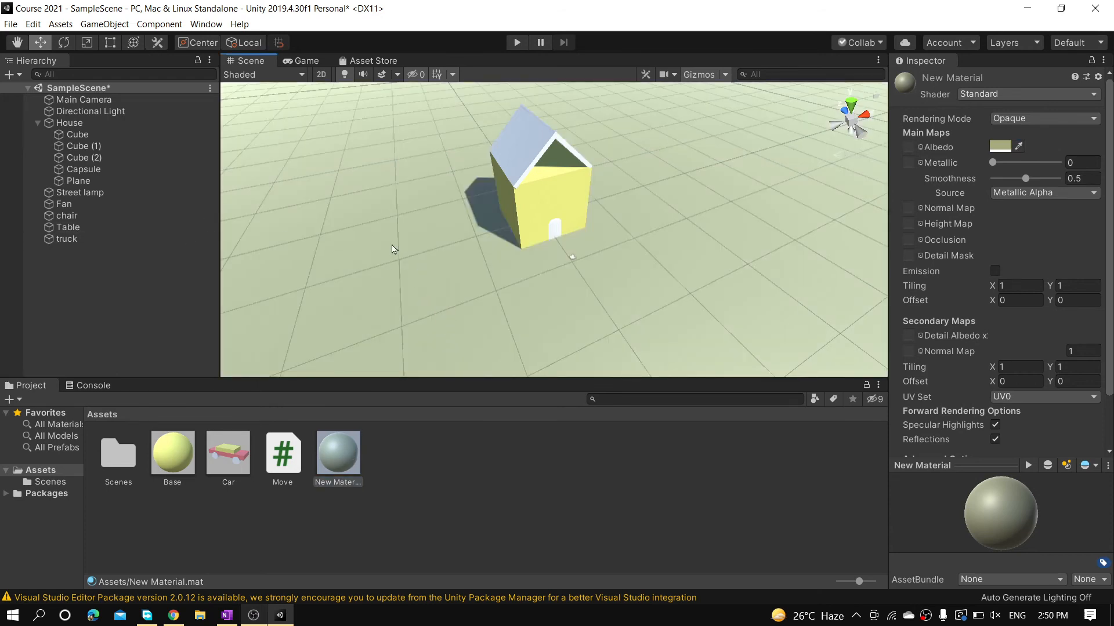
alt+drag(513, 289, 754, 168)
scroll(656, 197, down, 5)
scroll(656, 197, down, 3)
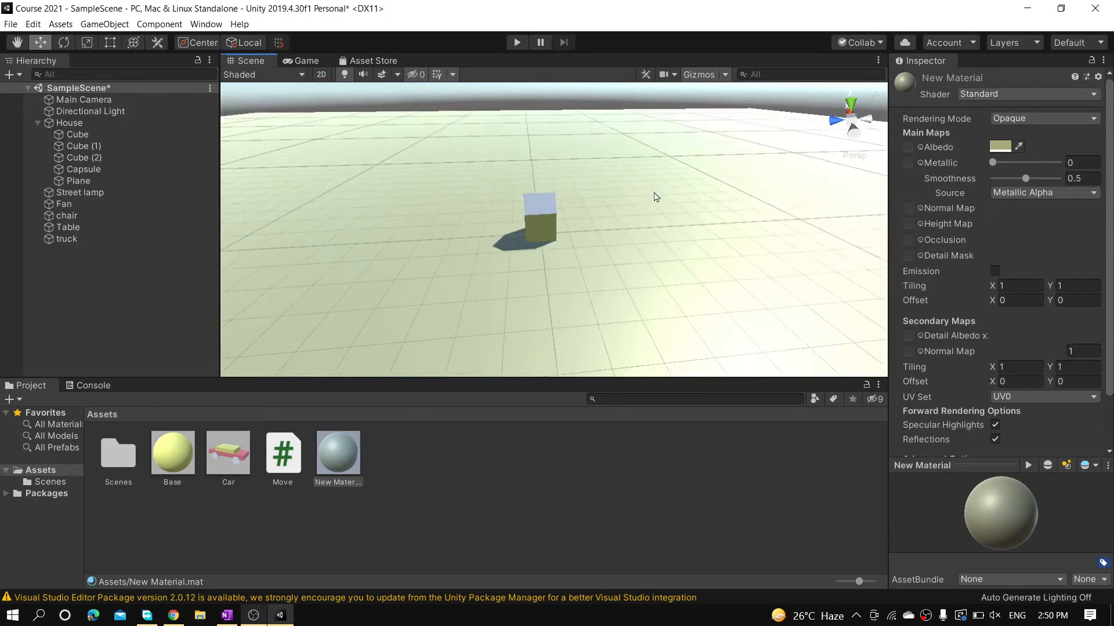
scroll(656, 197, down, 1)
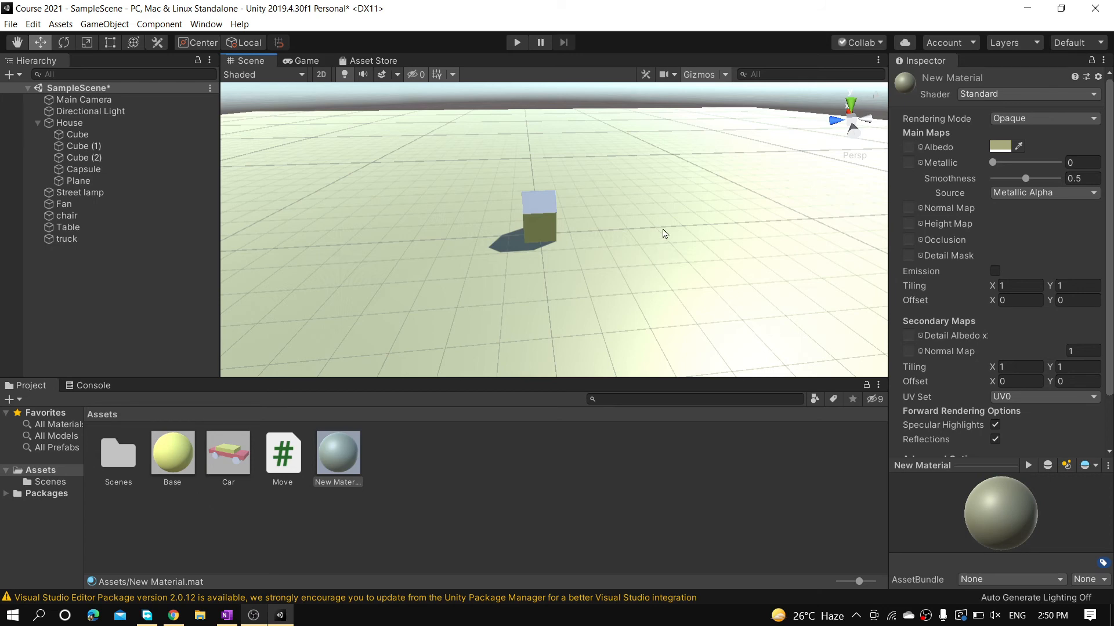
Toggle the Scene view between 2D and 3D to compare the house, ending in 2D mode.
key(2)
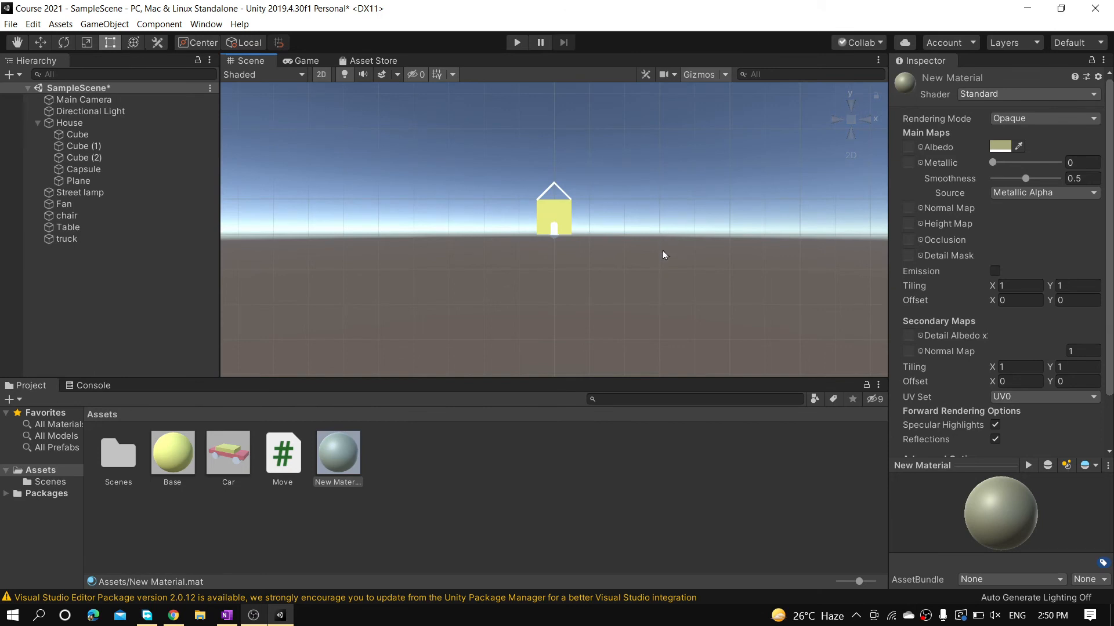
key(2)
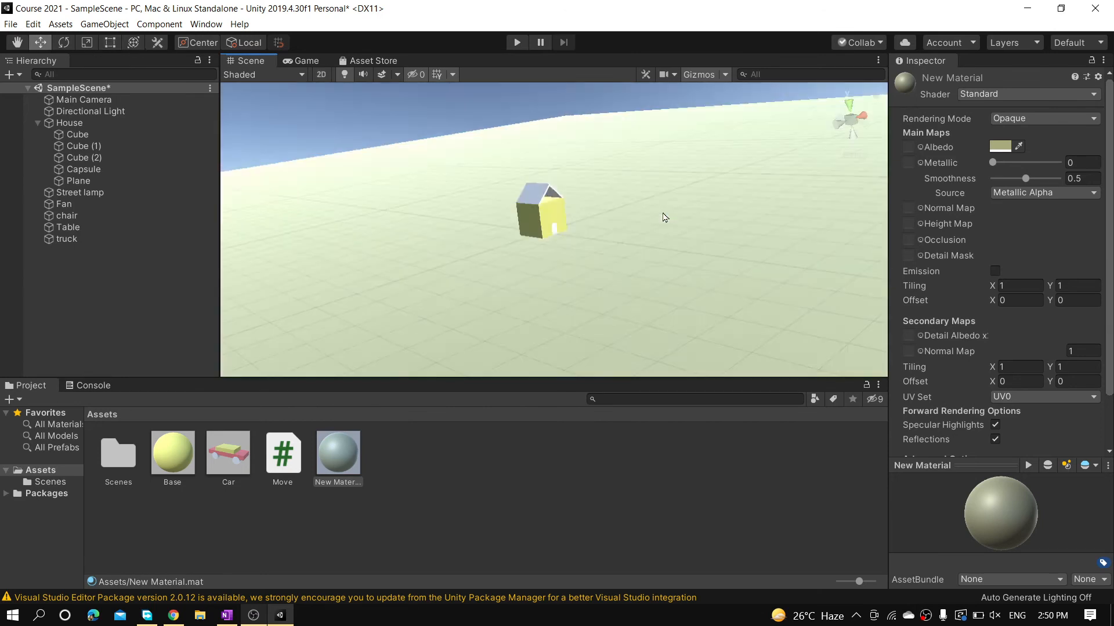
key(2)
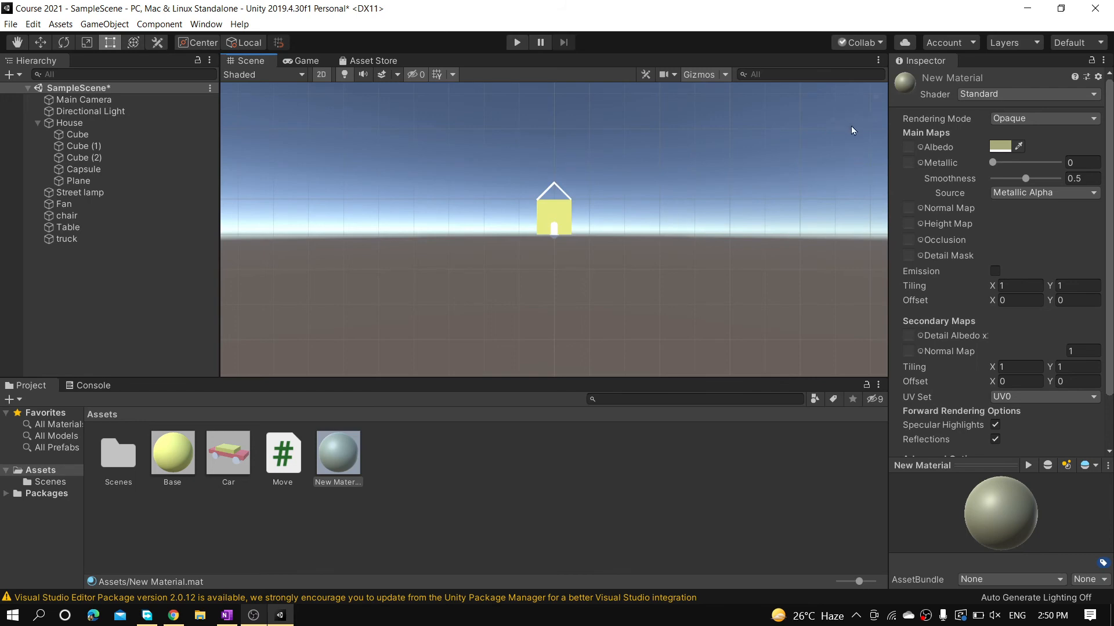
Return the Scene view to 3D and rotate the Directional Light to about 4.4 degrees on X for low sunlight.
key(2)
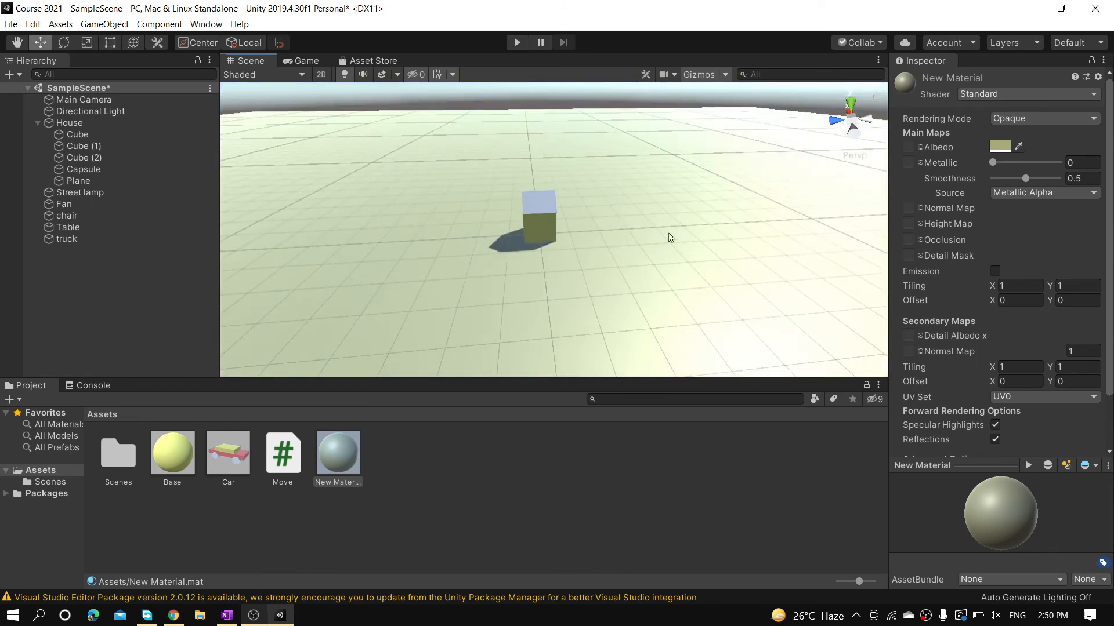
alt+drag(727, 182, 502, 200)
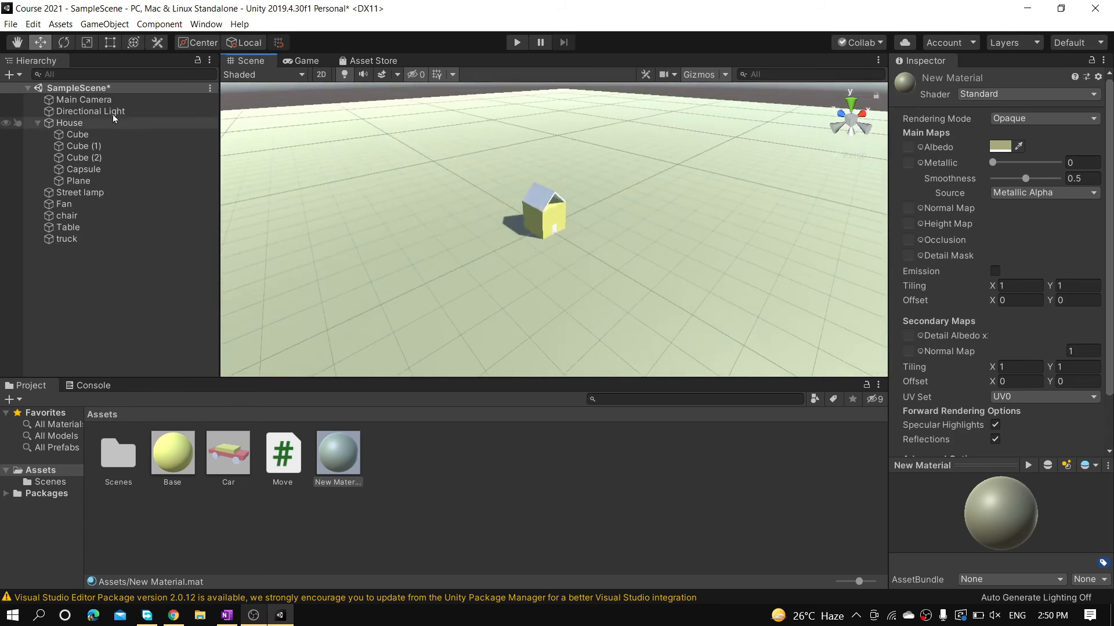
click(85, 110)
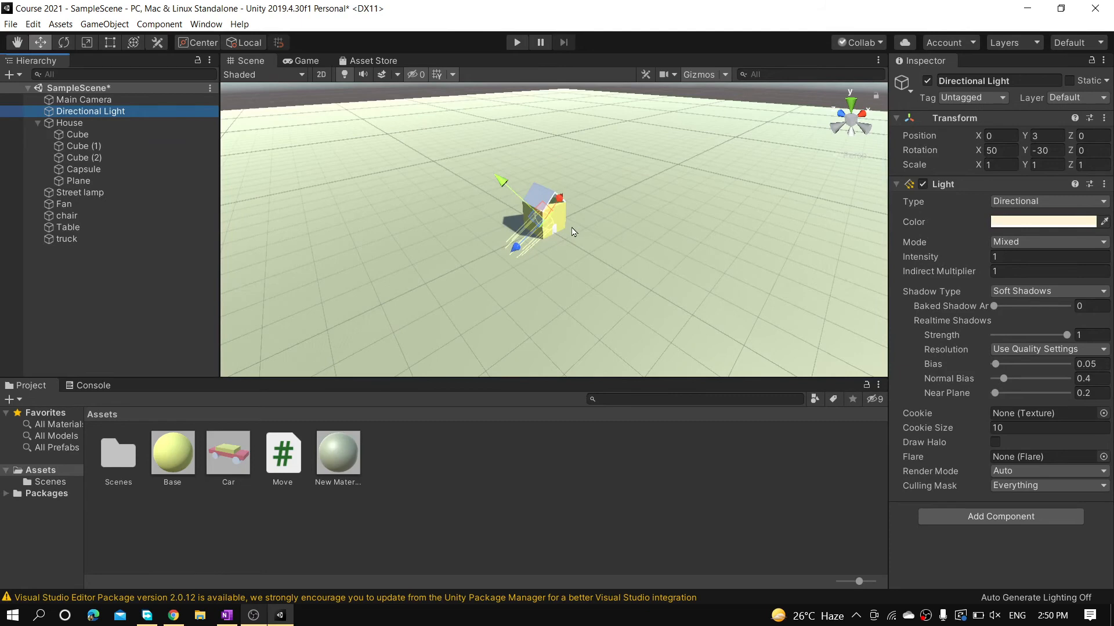
key(e)
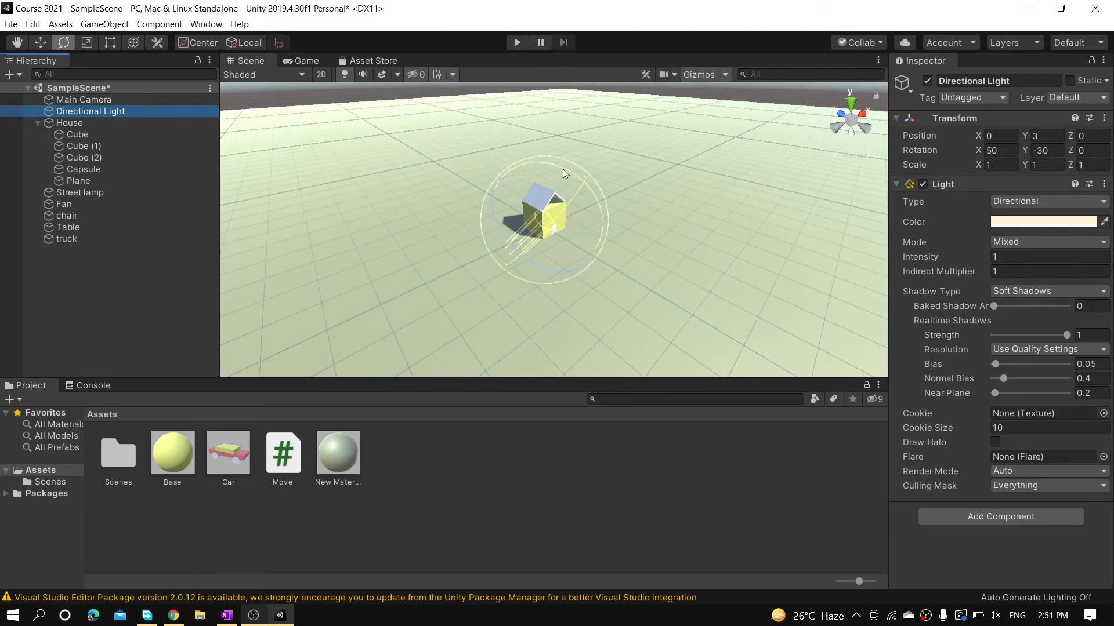
drag(564, 172, 594, 353)
Rotate the Directional Light back to a steep angle for bright daylight over the house, then clear the selection.
alt+drag(740, 227, 600, 157)
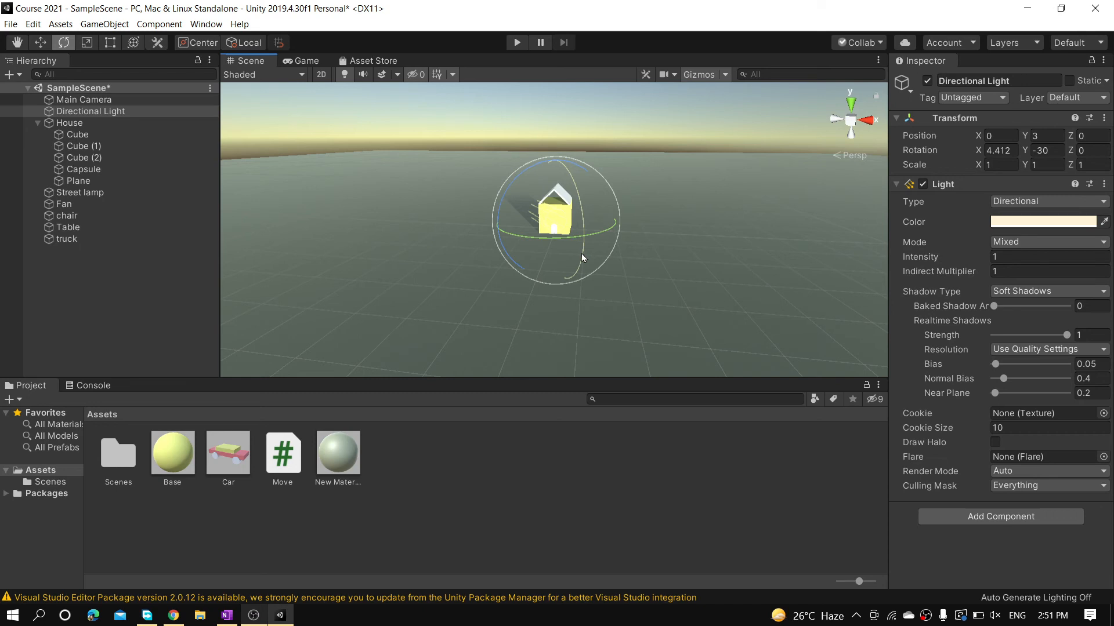
alt+drag(355, 276, 538, 303)
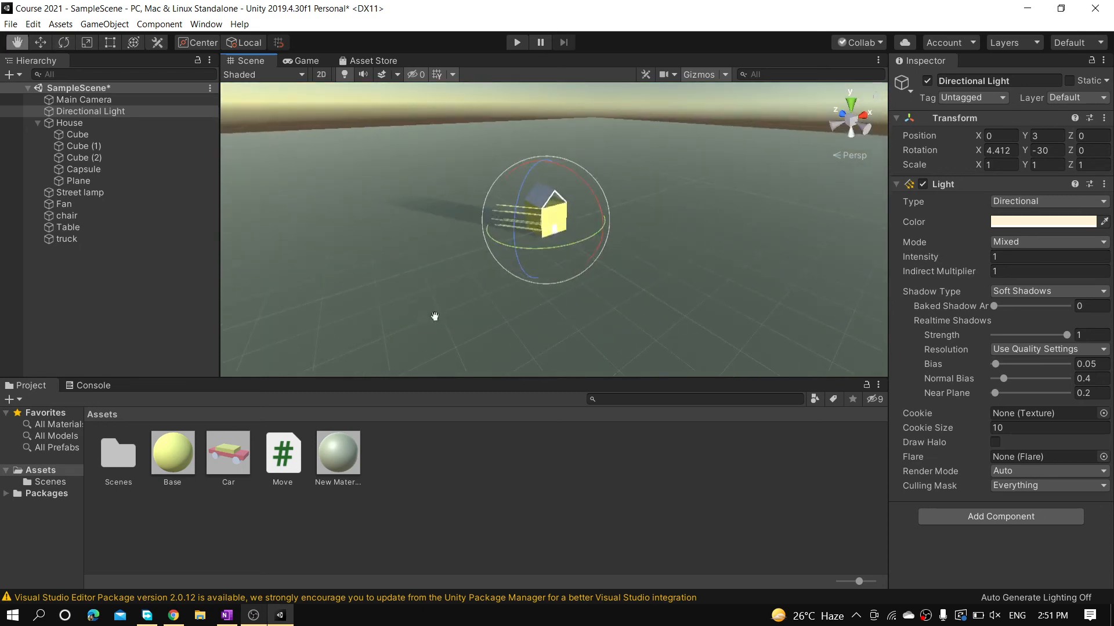
alt+drag(435, 316, 548, 226)
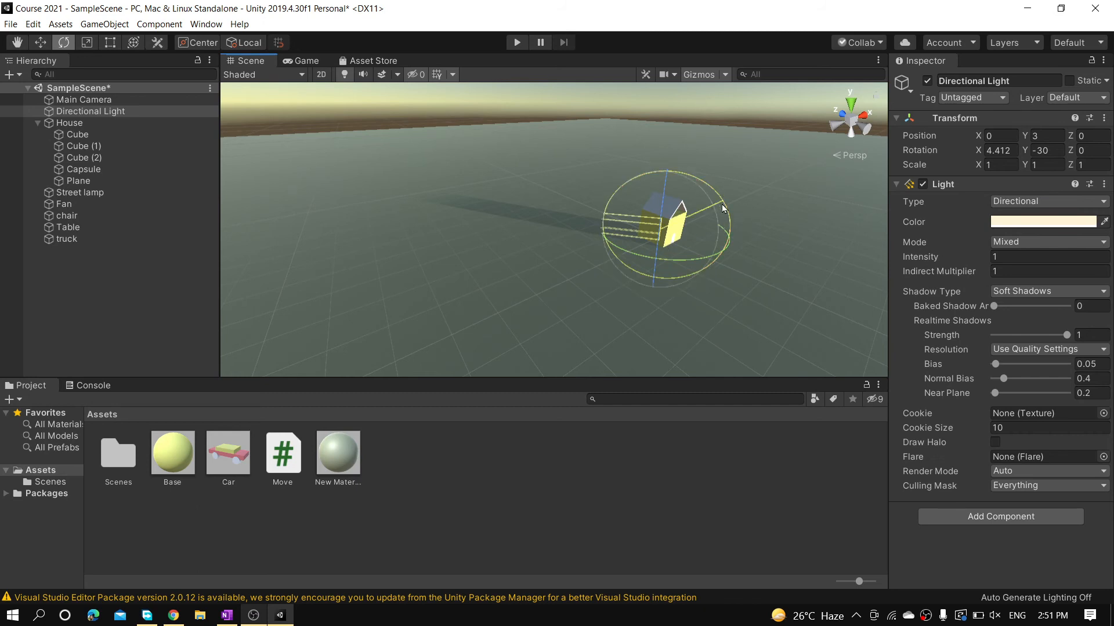
drag(722, 204, 611, 153)
double_click(604, 149)
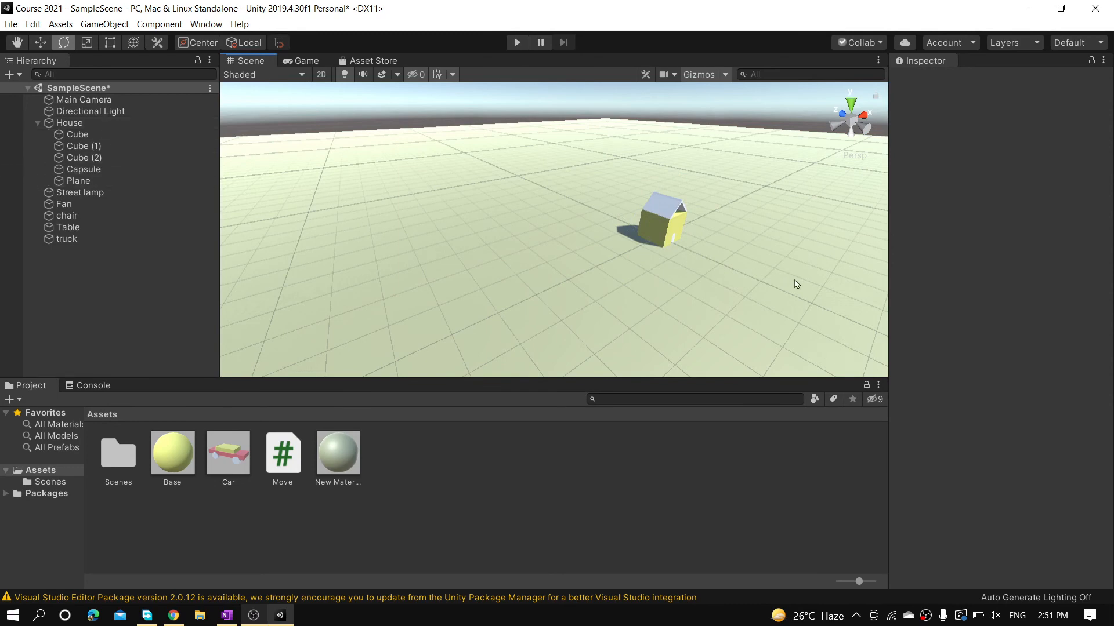
Place the Car prefab on the ground in front of the house and raise it to about Y 3.5.
alt+drag(751, 276, 632, 342)
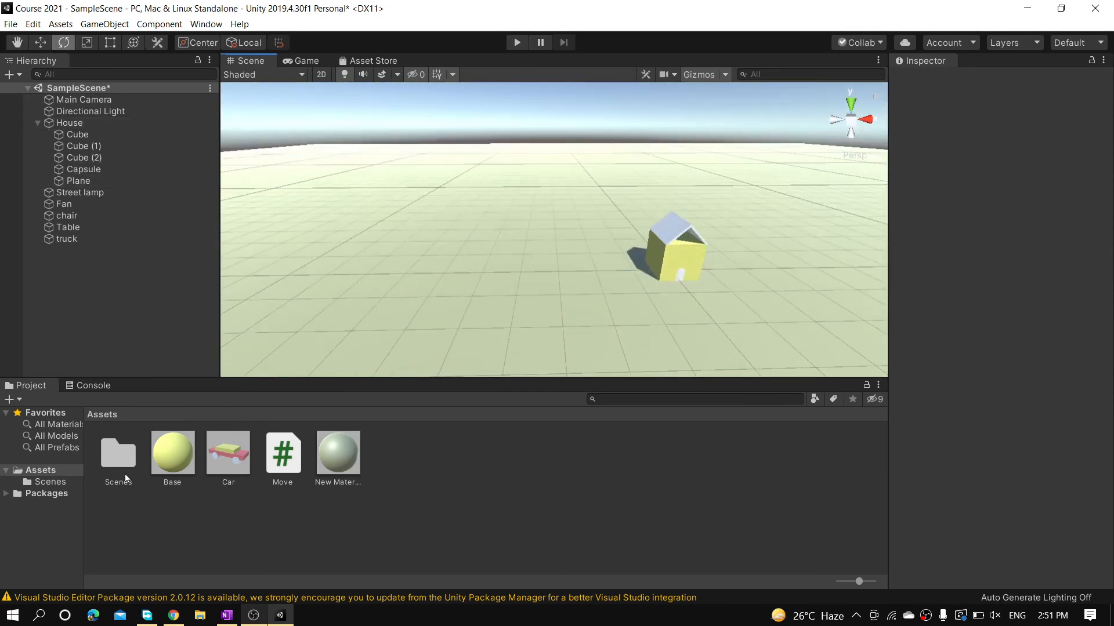
drag(228, 457, 674, 317)
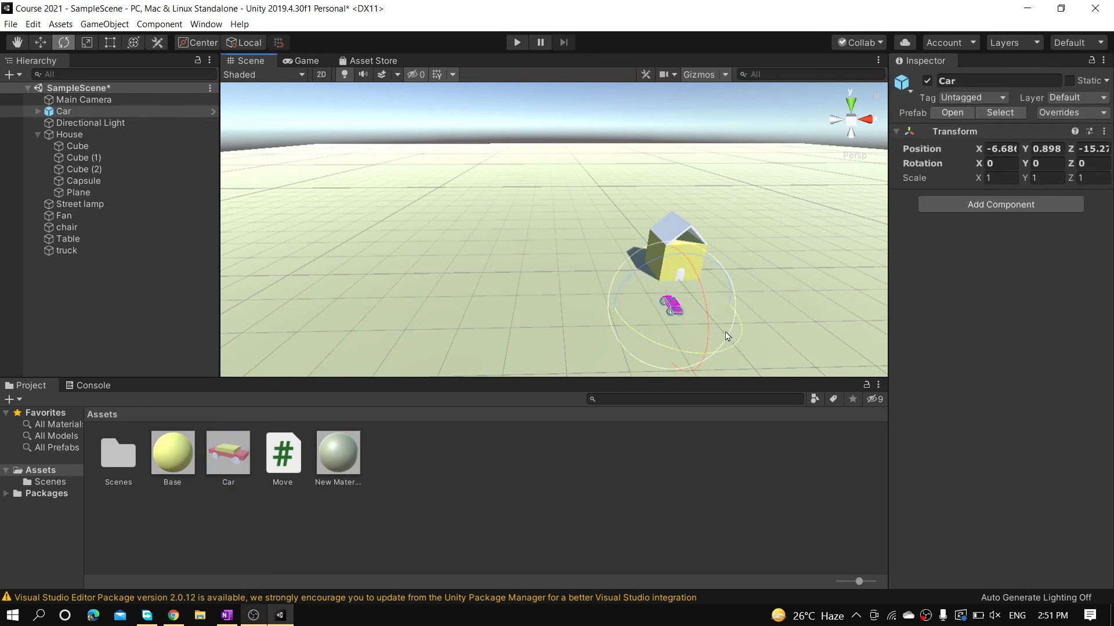
key(w)
drag(683, 261, 685, 238)
Focus on the car, expand its parts in the hierarchy and select the Cube that forms its lower body.
scroll(687, 326, up, 5)
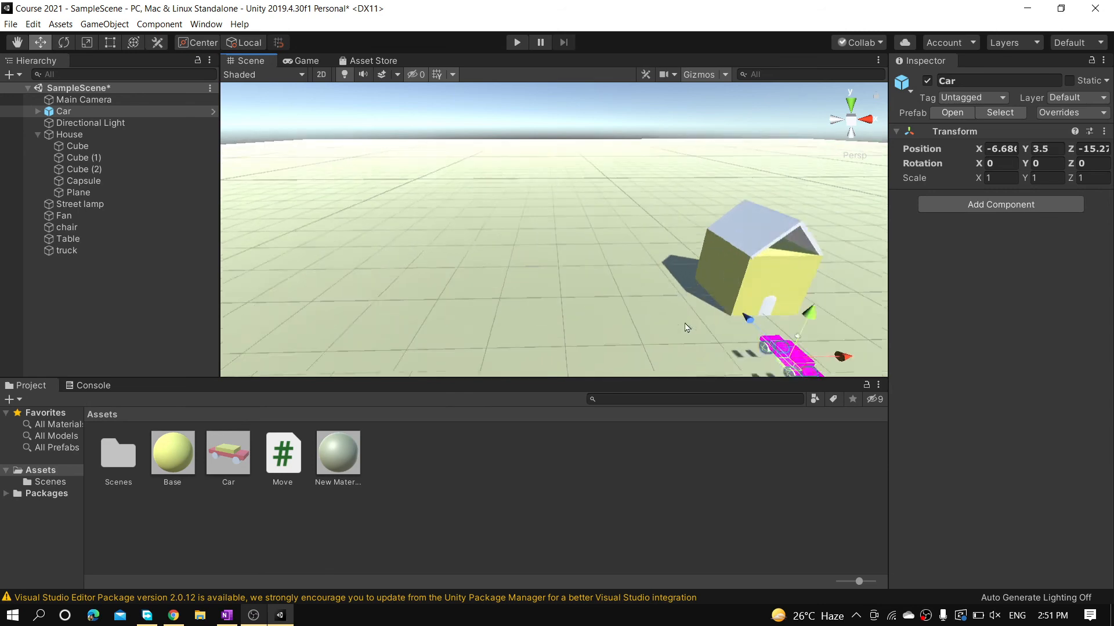
middle_drag(688, 323, 551, 241)
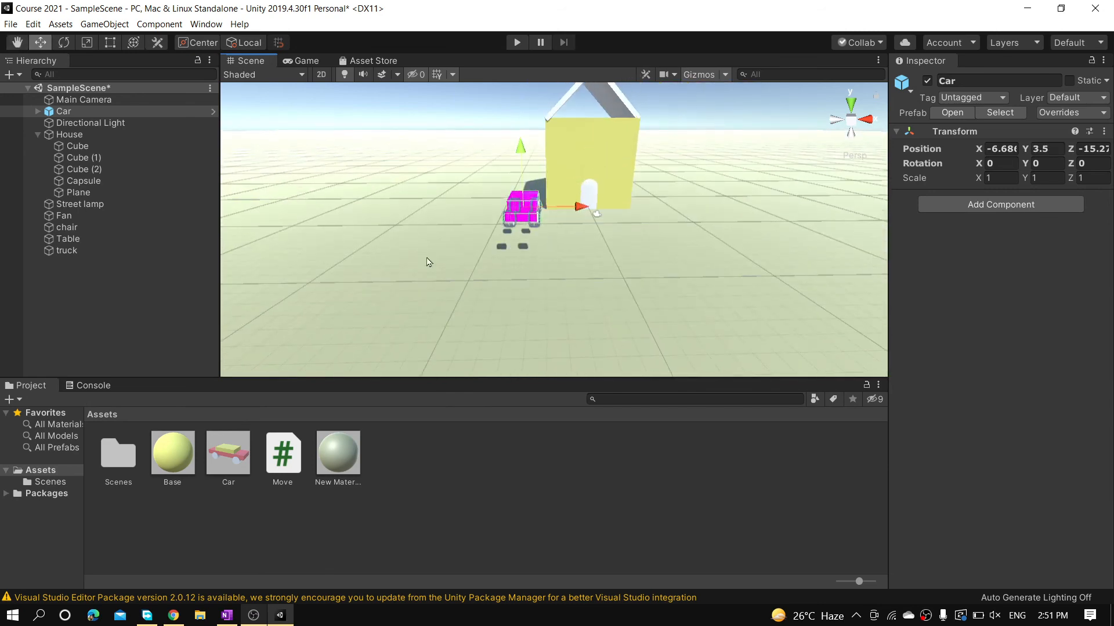
alt+drag(428, 259, 597, 296)
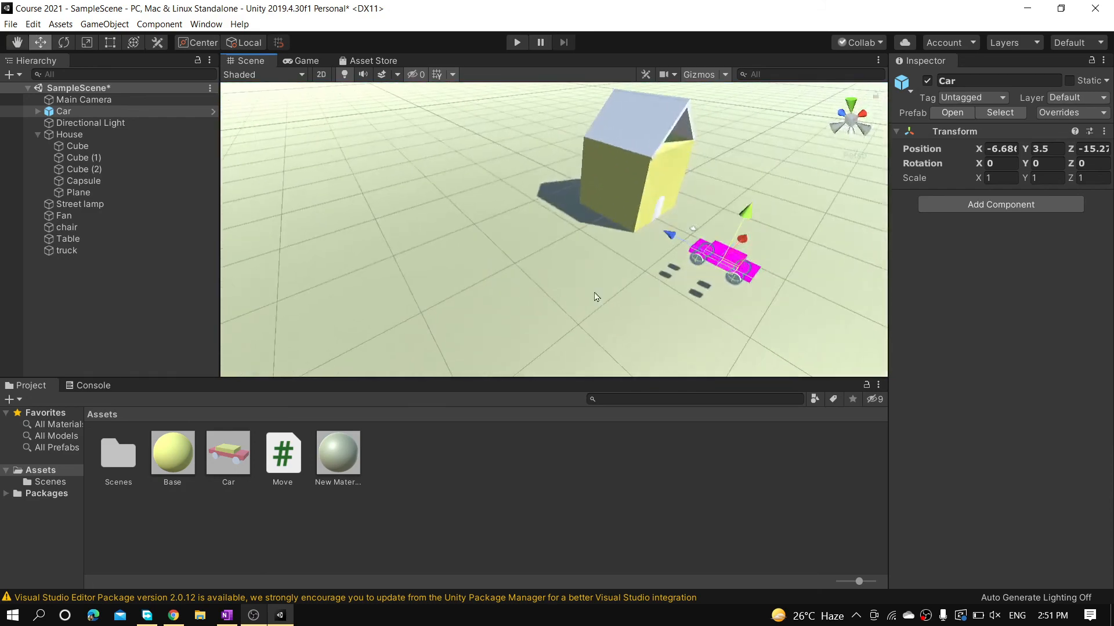
scroll(744, 288, up, 6)
middle_drag(744, 288, 629, 247)
alt+drag(489, 240, 656, 239)
scroll(656, 239, down, 2)
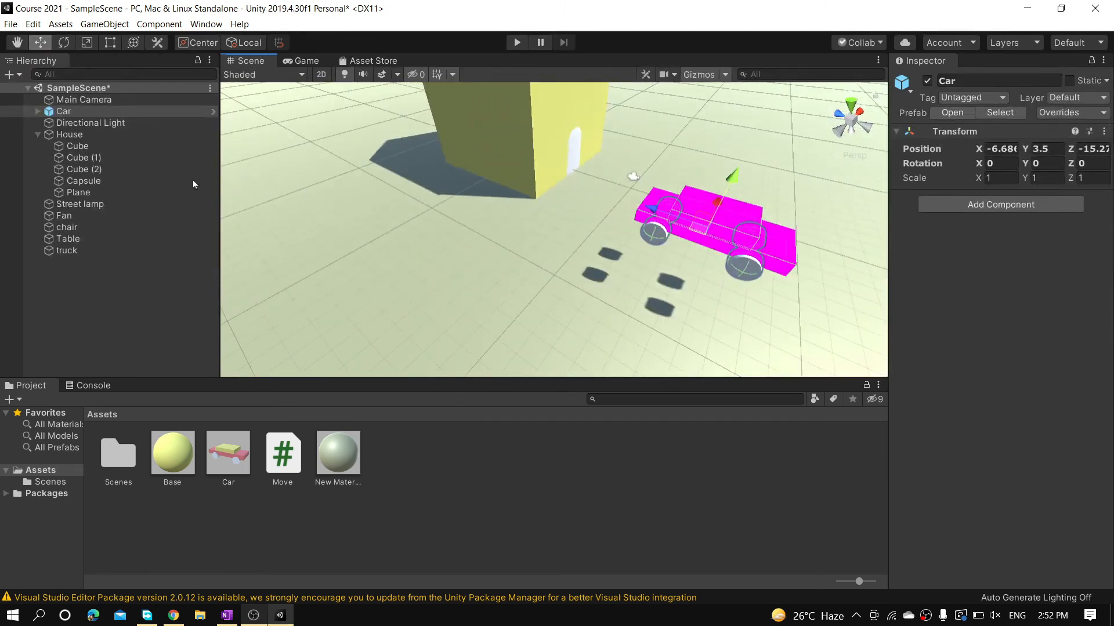
click(37, 111)
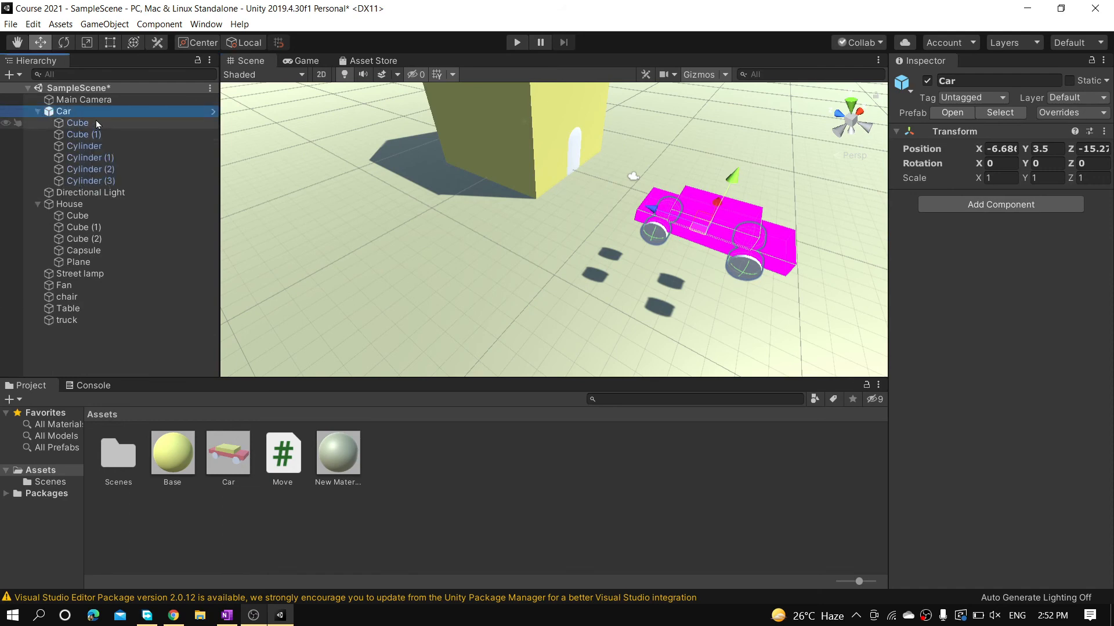
click(77, 123)
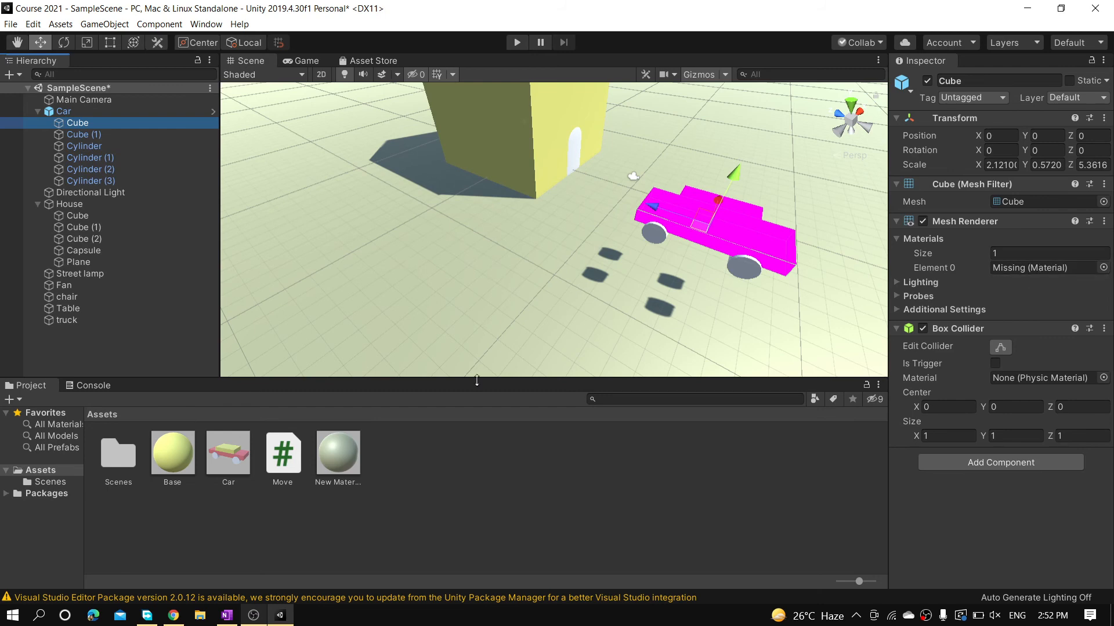
Try to assign the Base material to the car's lower body cube in place of the missing material.
drag(172, 463, 1038, 268)
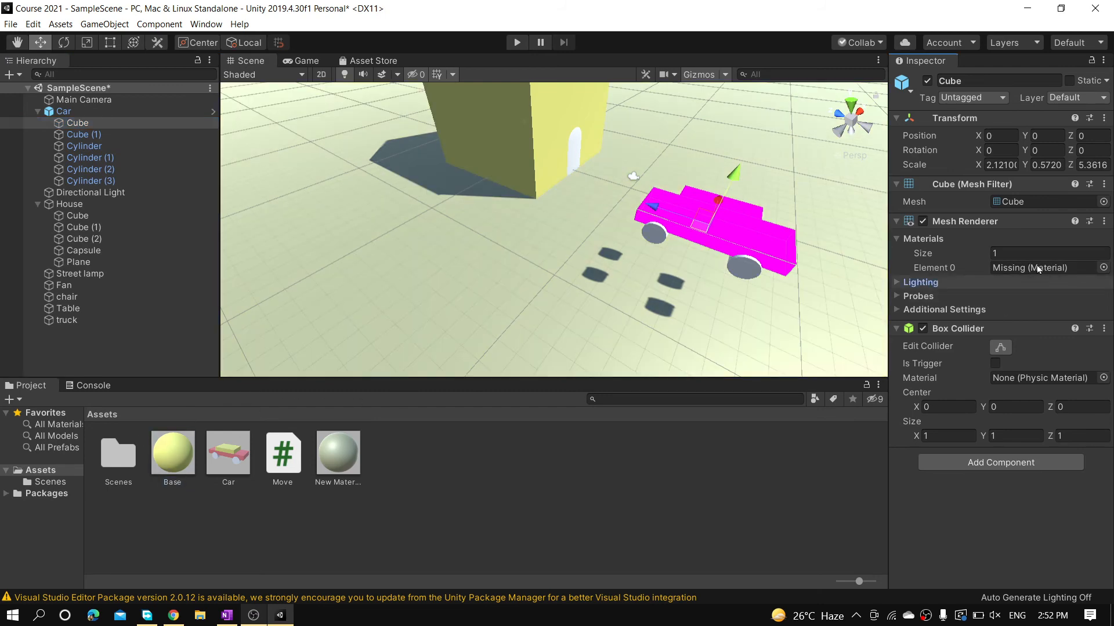
click(1022, 282)
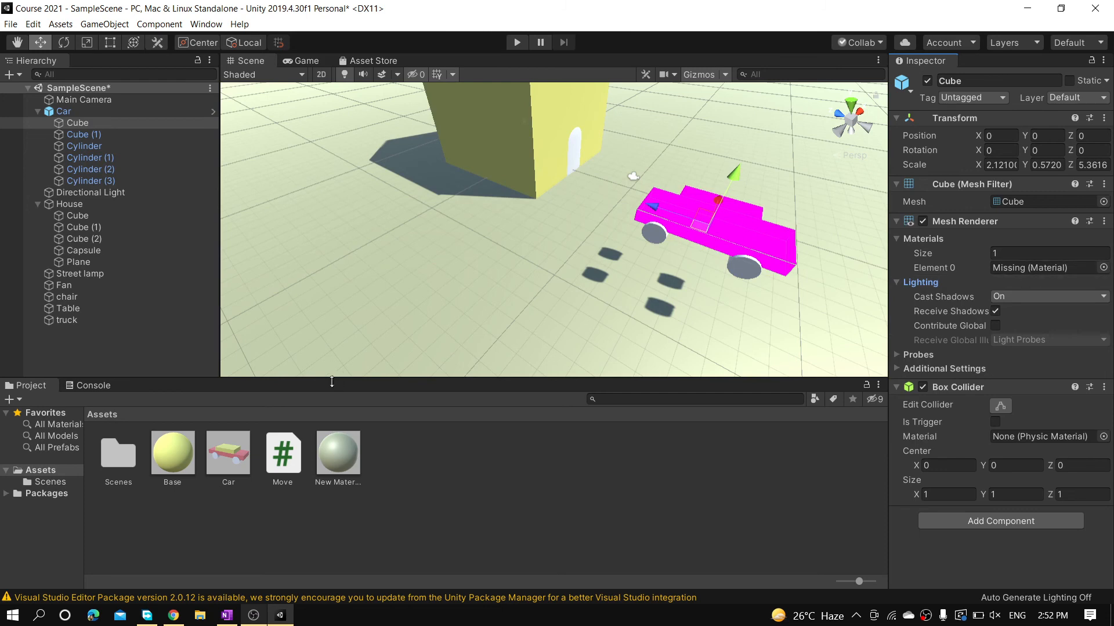
drag(178, 461, 1039, 273)
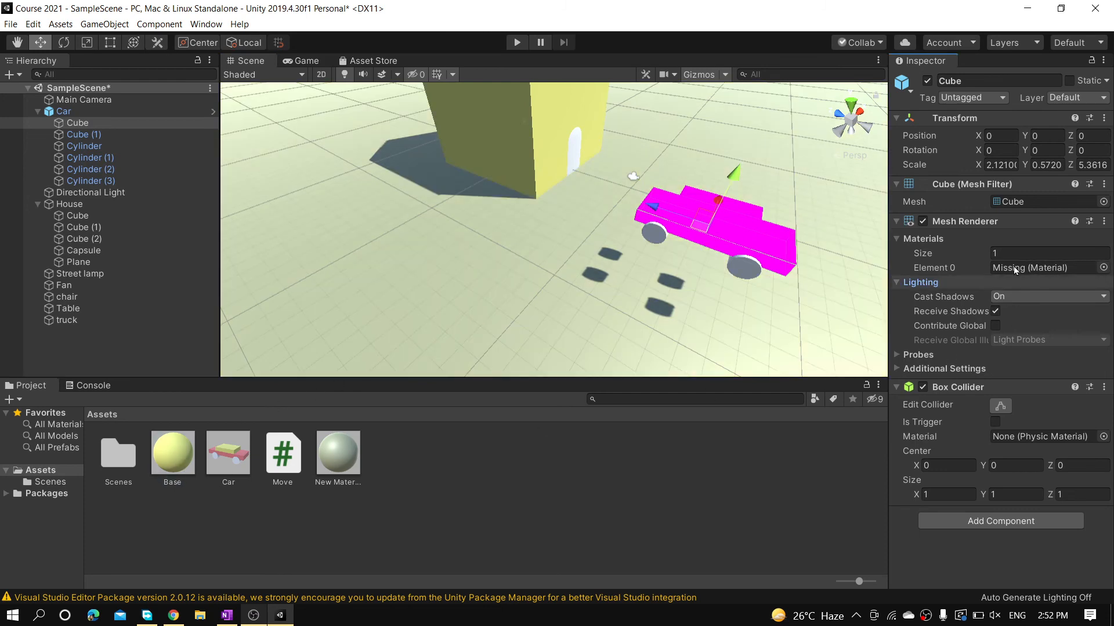
click(1018, 268)
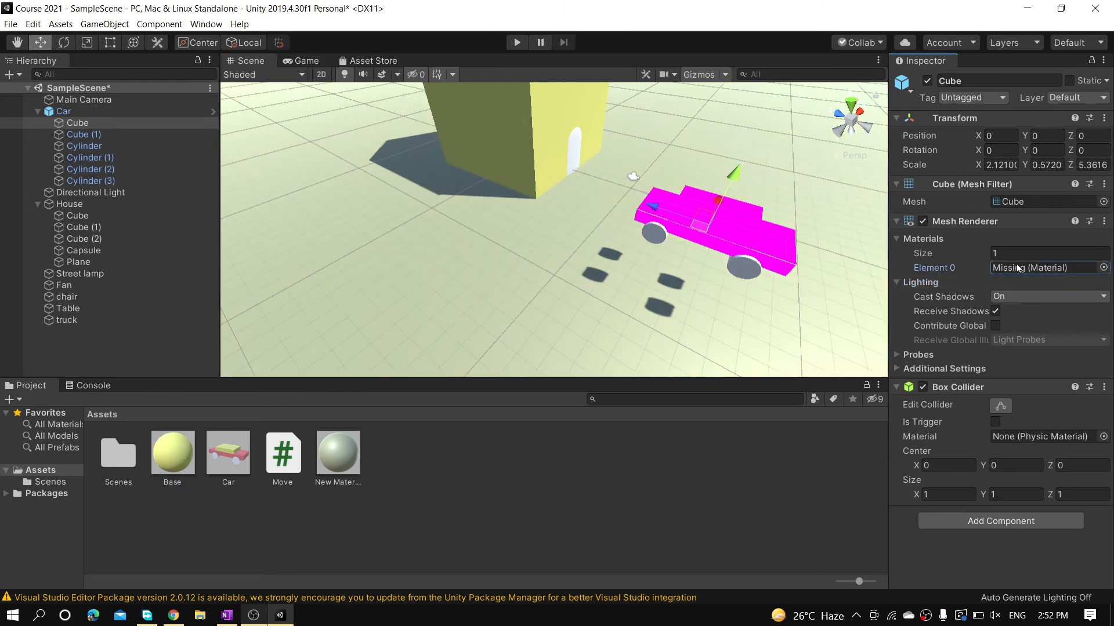
Assign New Material to Element 0 of the car's lower body cube using the material picker.
click(1103, 268)
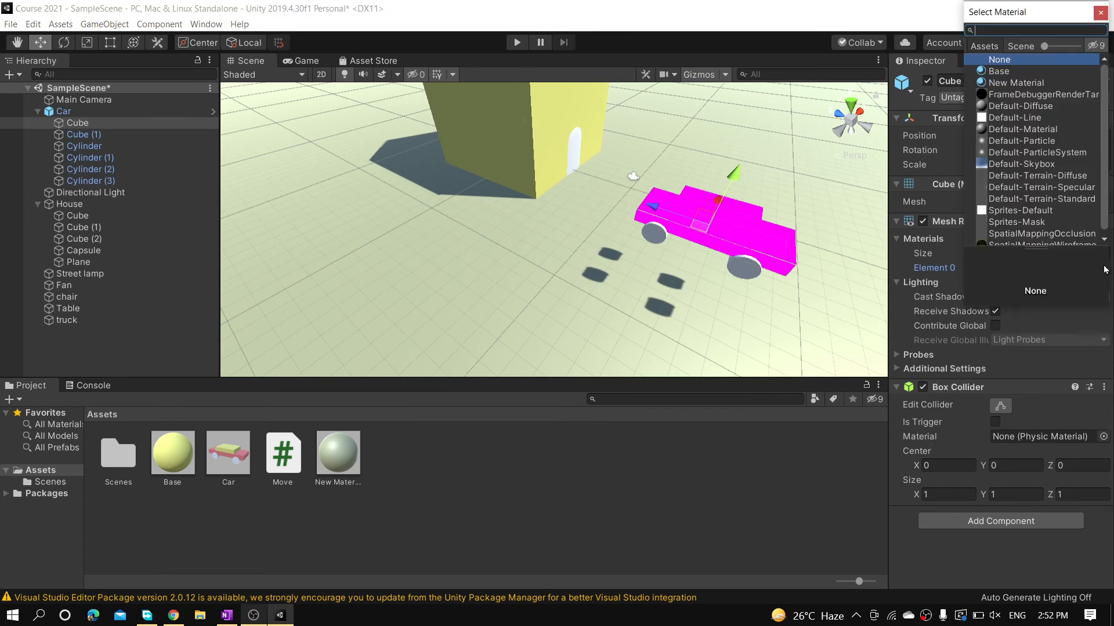
click(1016, 84)
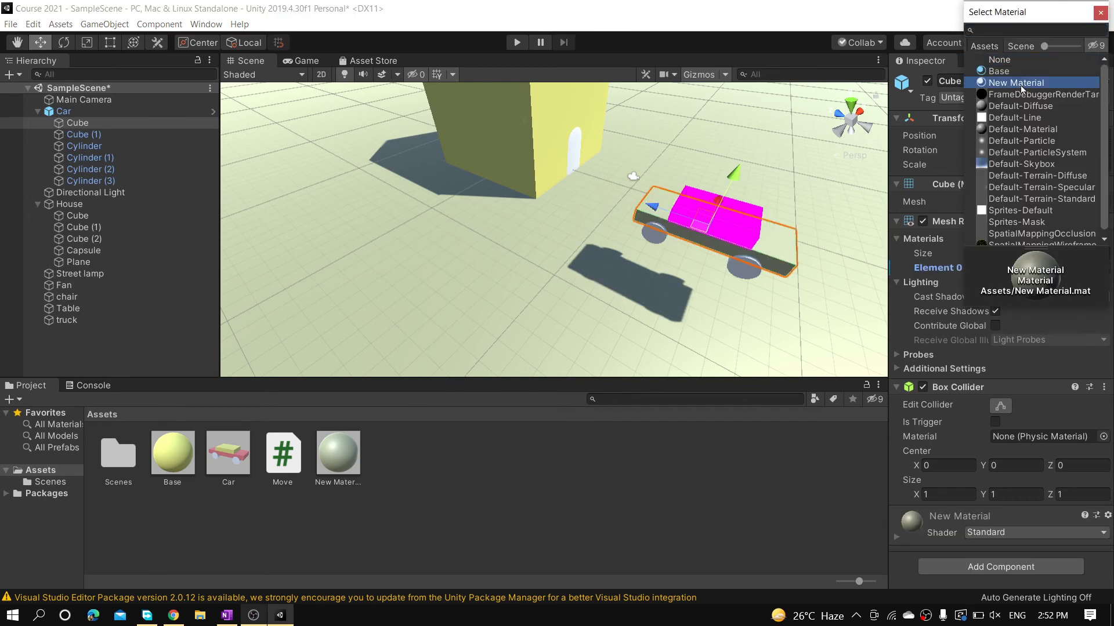
click(1100, 12)
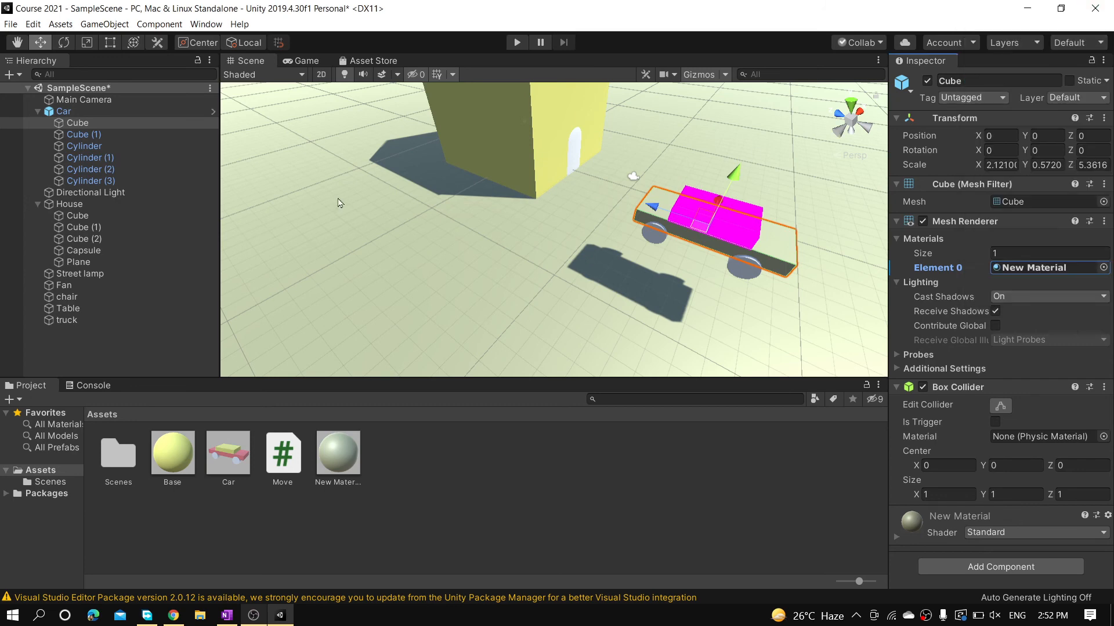
Assign the Base material to the car's cabin, Cube (1), as its Element 0 material.
click(89, 134)
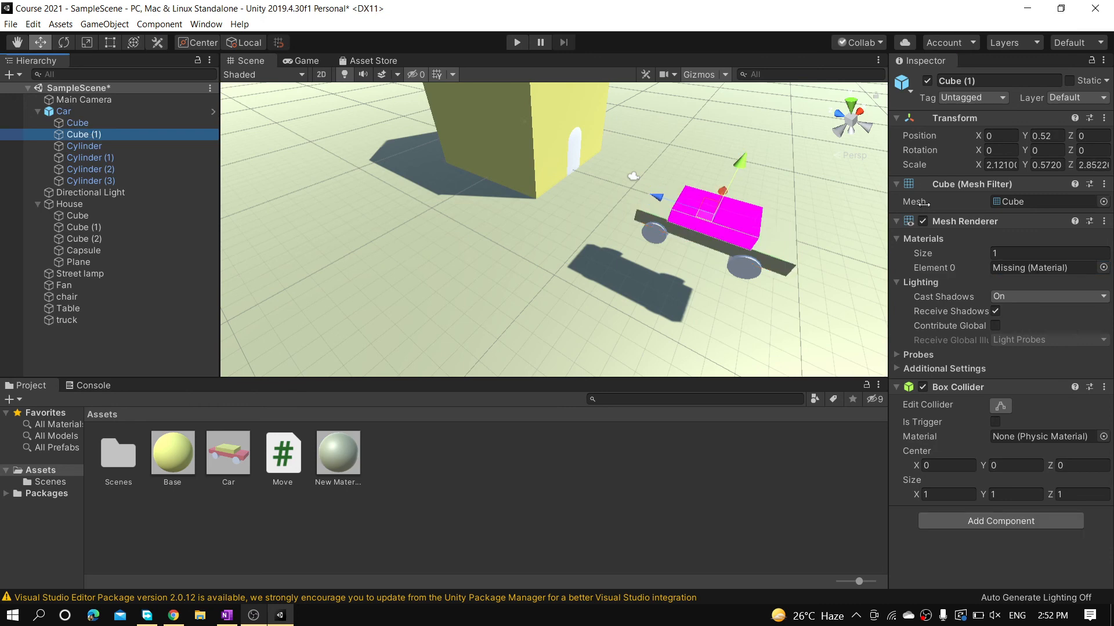
click(1102, 268)
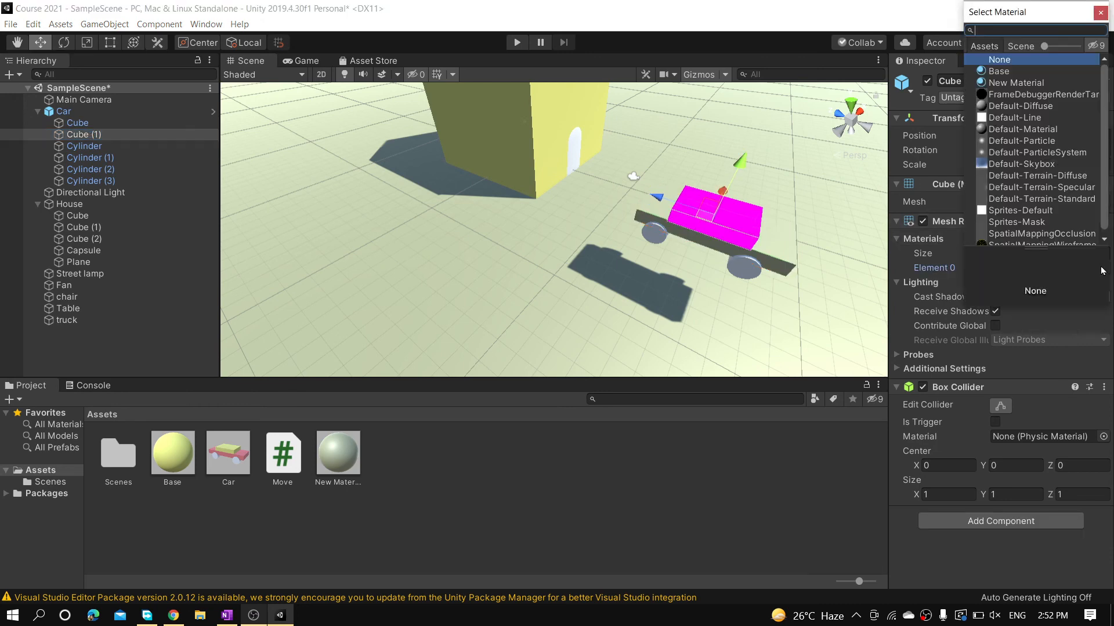
click(1007, 72)
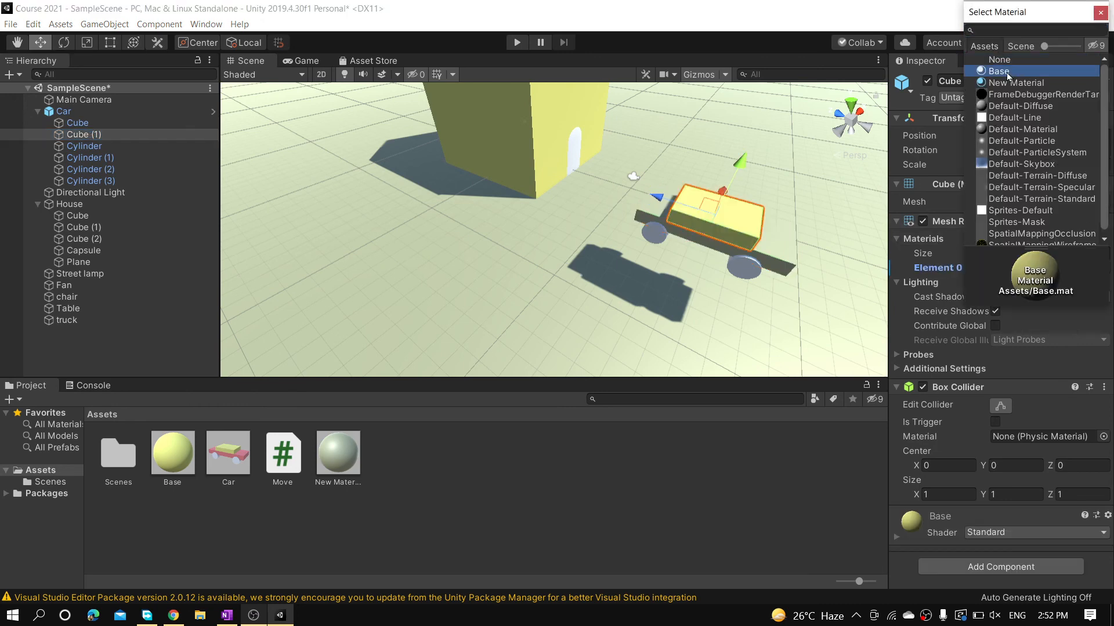
click(1100, 13)
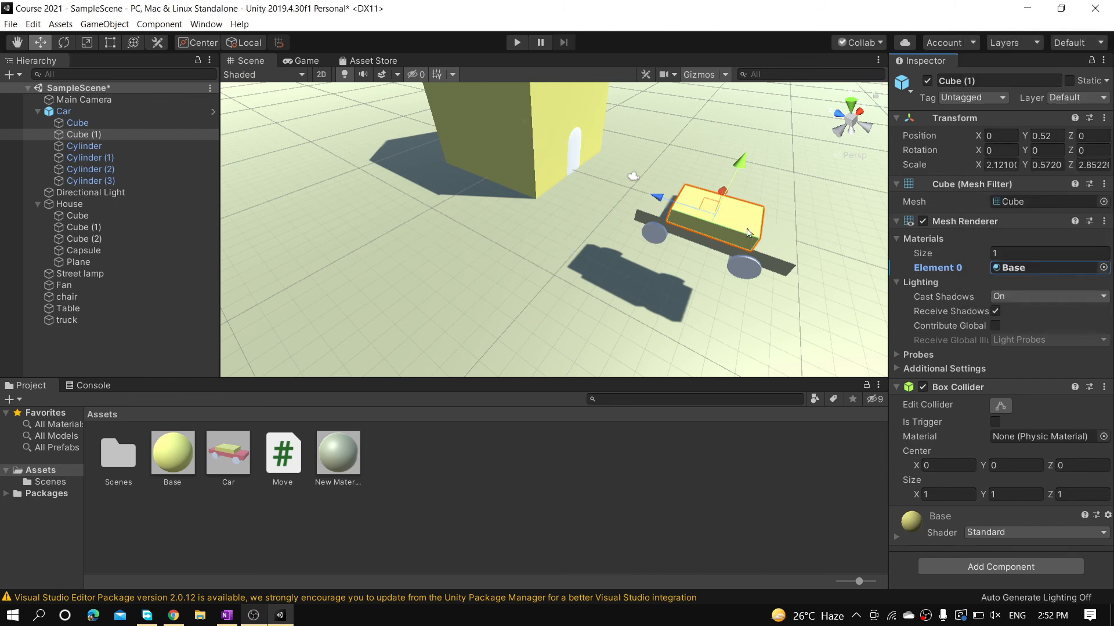